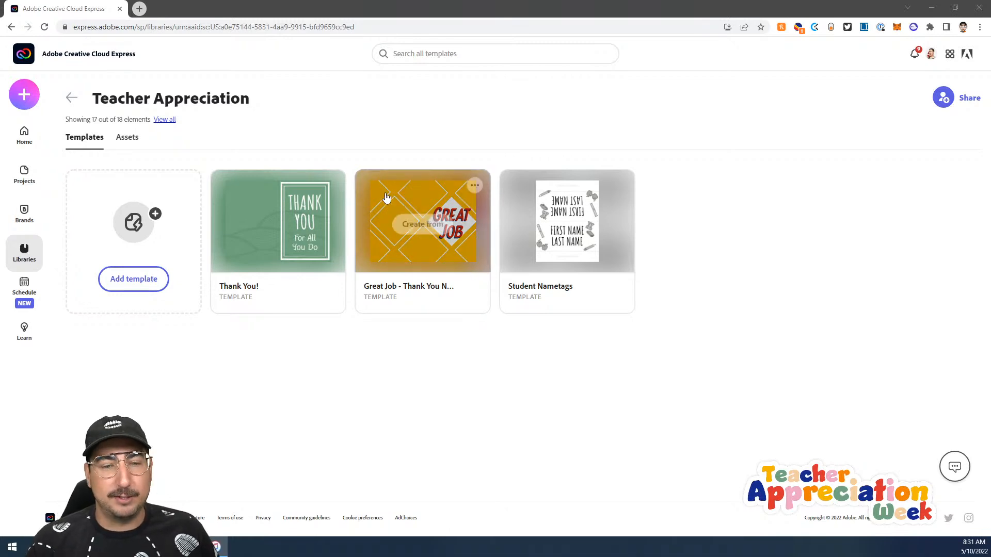
# Browse the assets stored in the Teacher Appreciation library.
pyautogui.moveTo(606, 254)
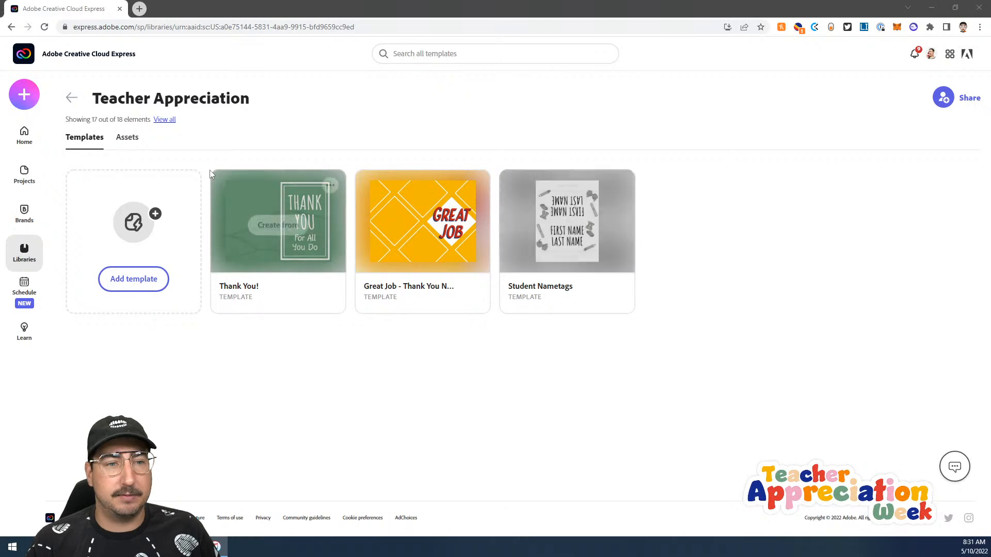
pyautogui.click(135, 142)
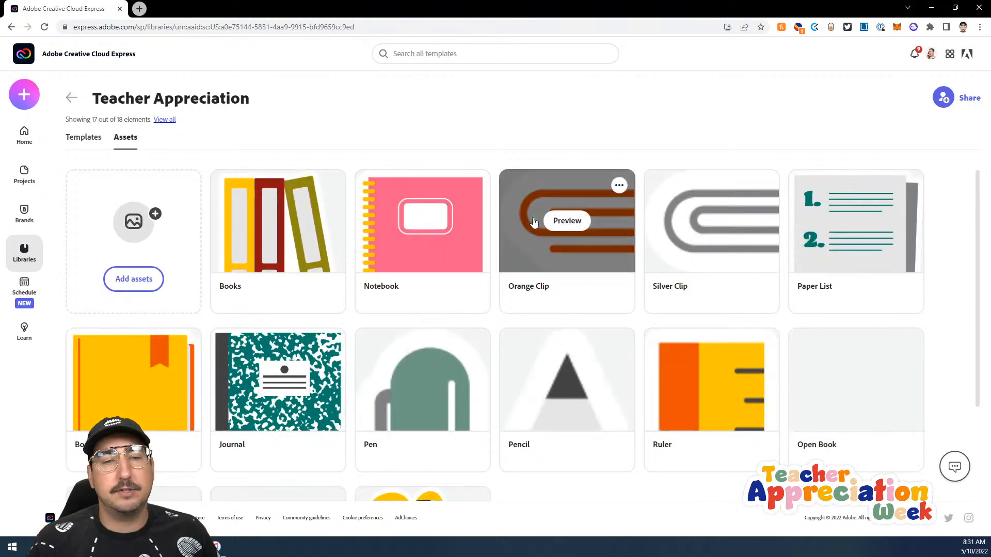
pyautogui.scroll(-2, 802, 331)
pyautogui.scroll(-2, 802, 330)
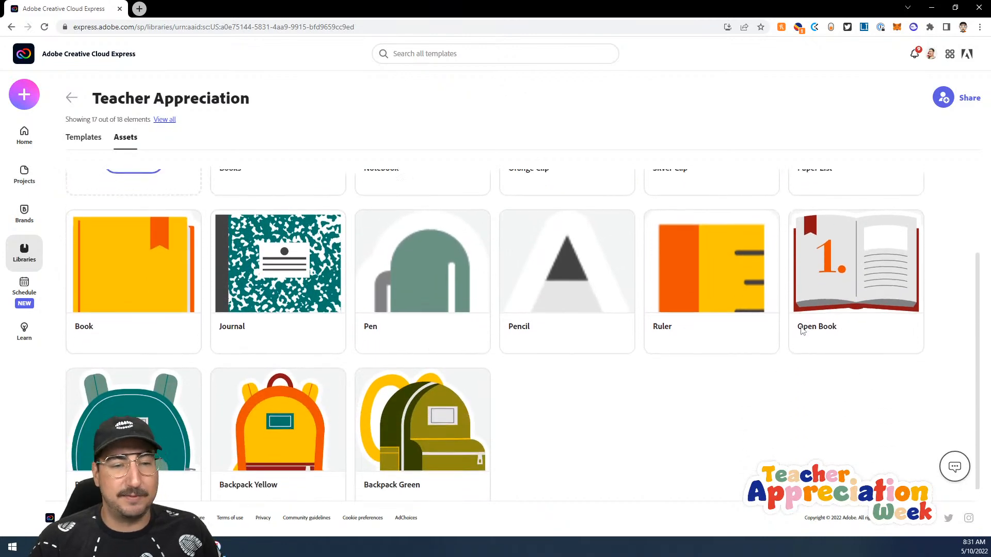
pyautogui.scroll(3, 802, 330)
pyautogui.scroll(-1, 802, 330)
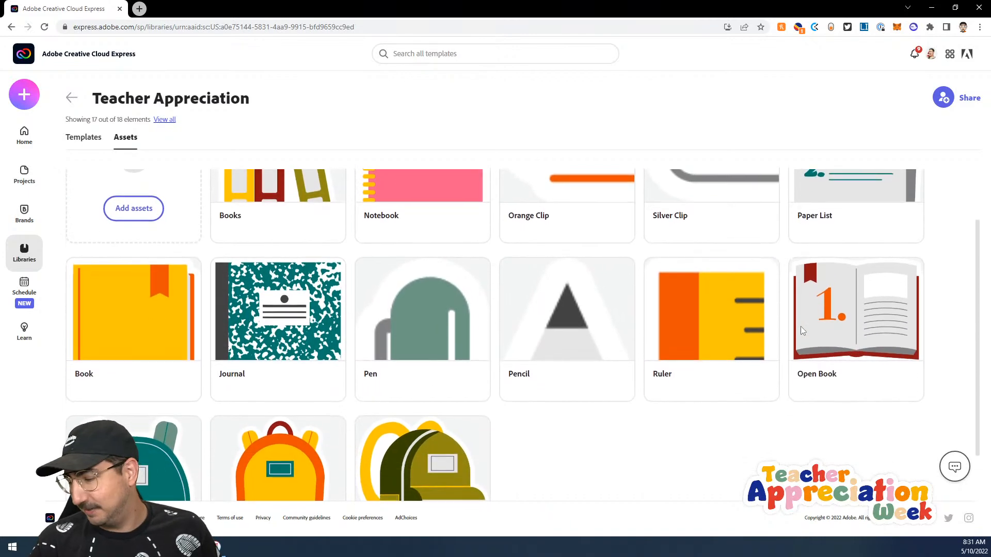
pyautogui.scroll(2, 427, 261)
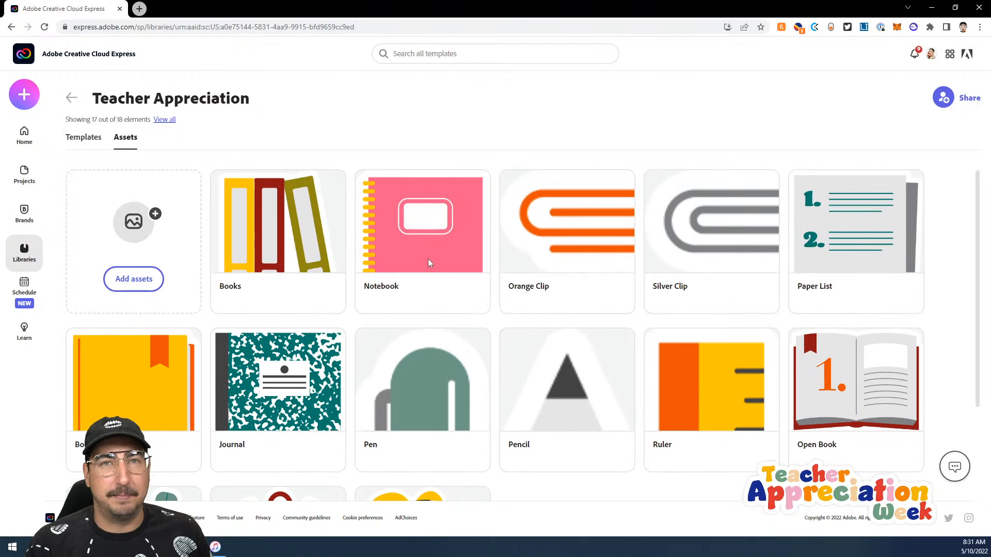
pyautogui.moveTo(427, 243)
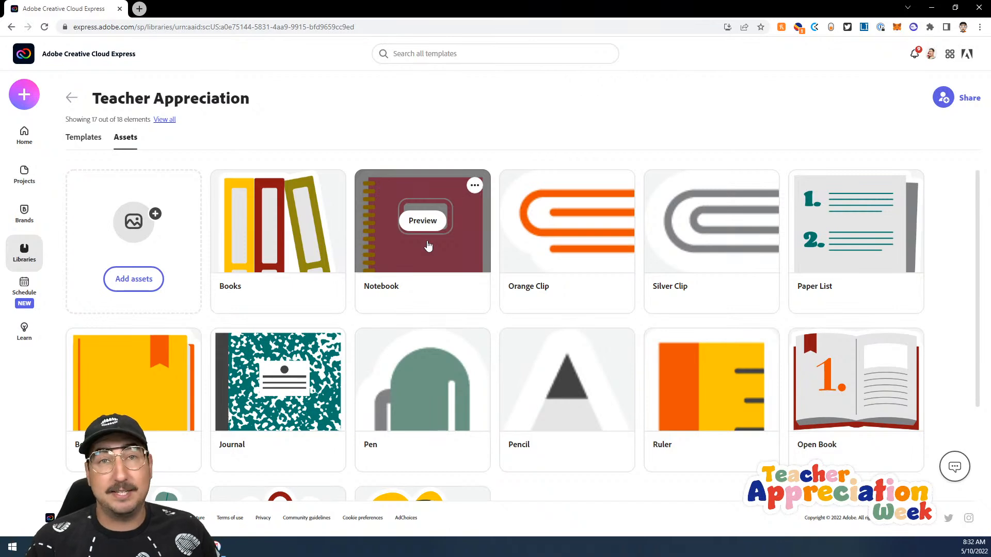
# Create a new project from the library's "Great Job" thank-you note template.
pyautogui.click(82, 137)
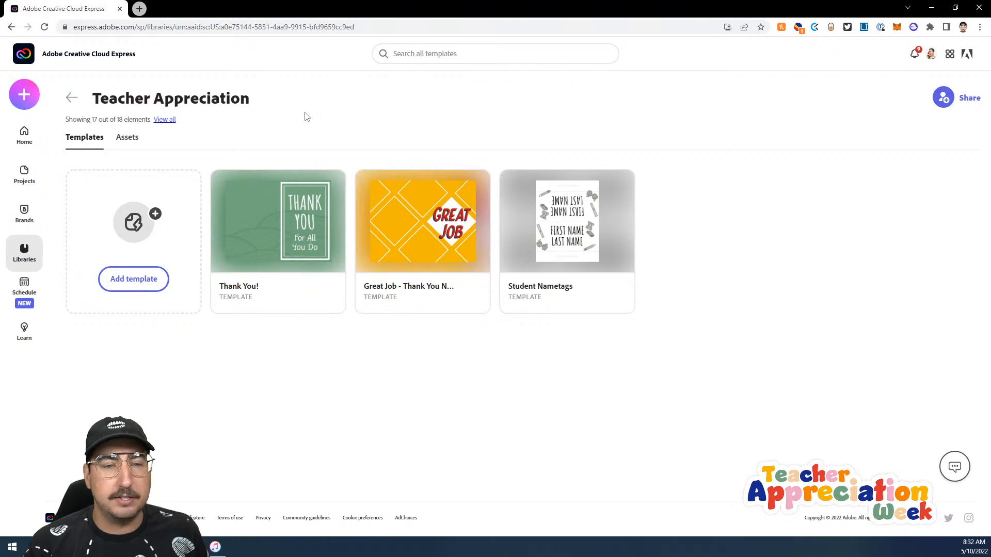
pyautogui.moveTo(480, 234)
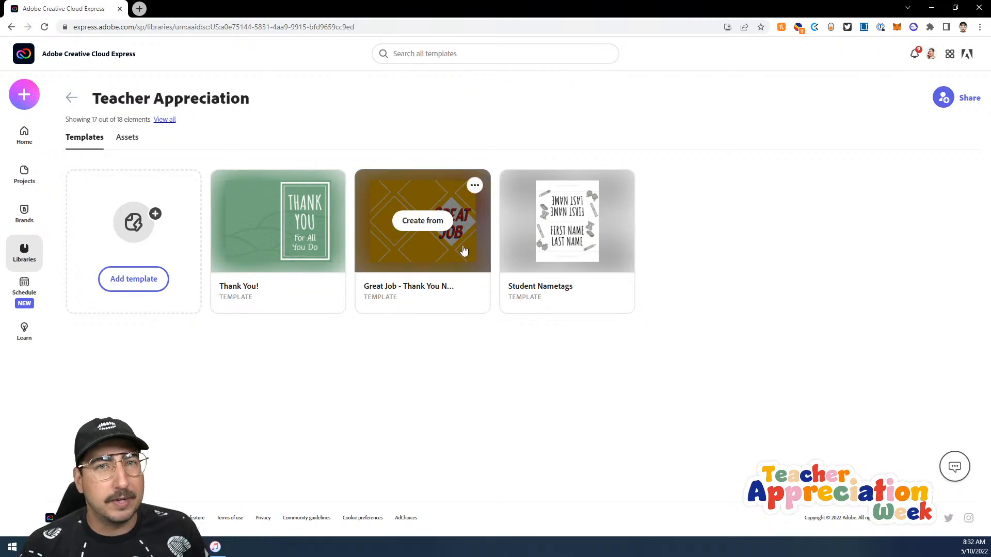
pyautogui.click(418, 256)
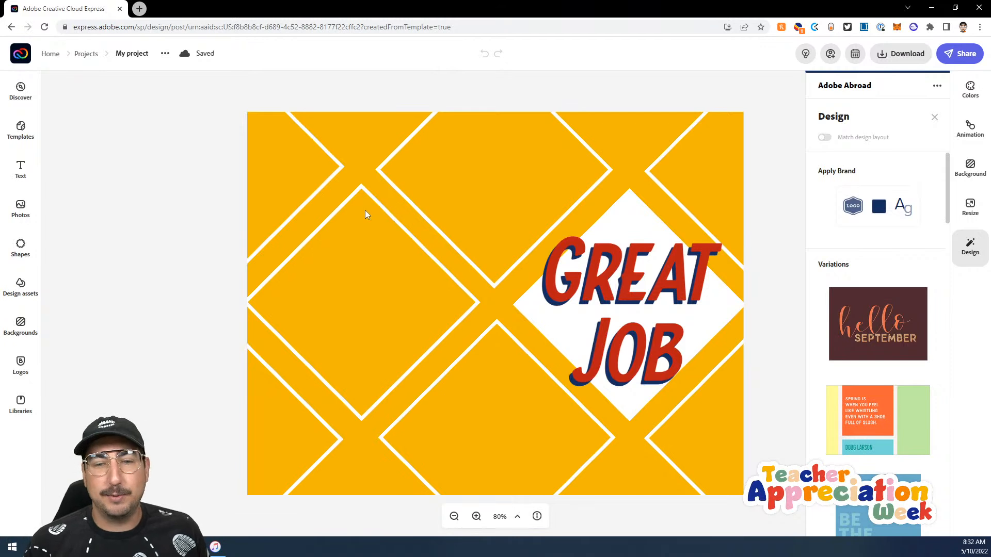
# Add a new text box to the card and delete the original "Great Job" text.
pyautogui.click(640, 261)
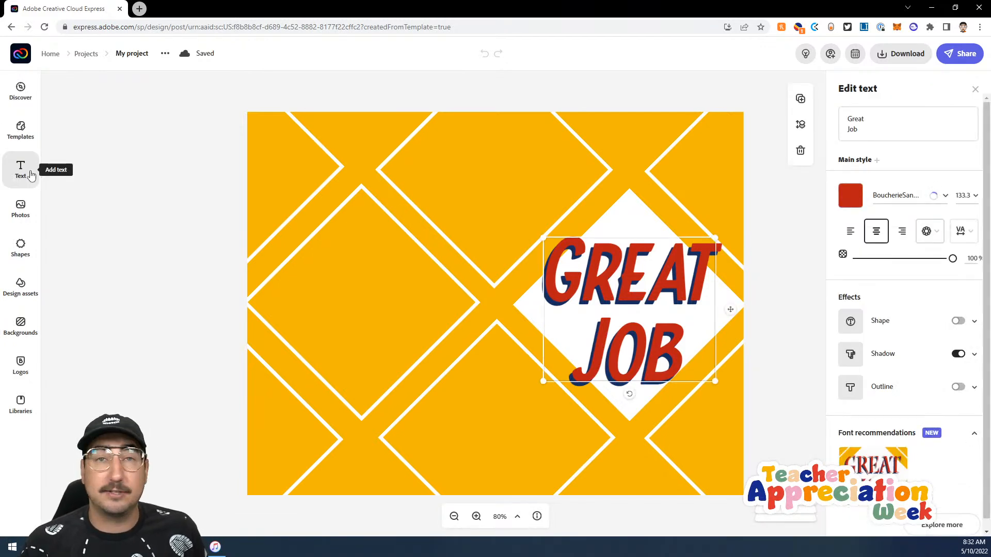
pyautogui.click(30, 175)
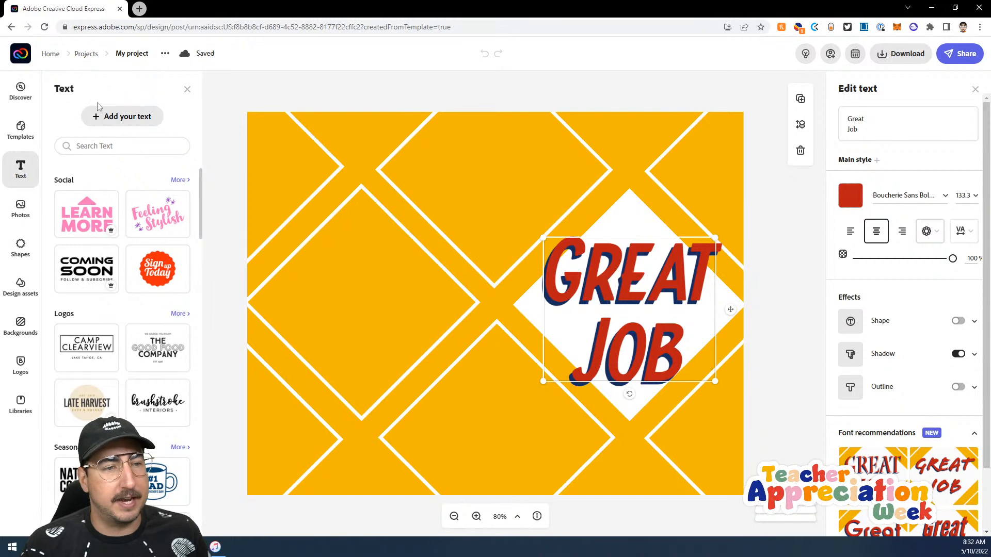
pyautogui.click(136, 116)
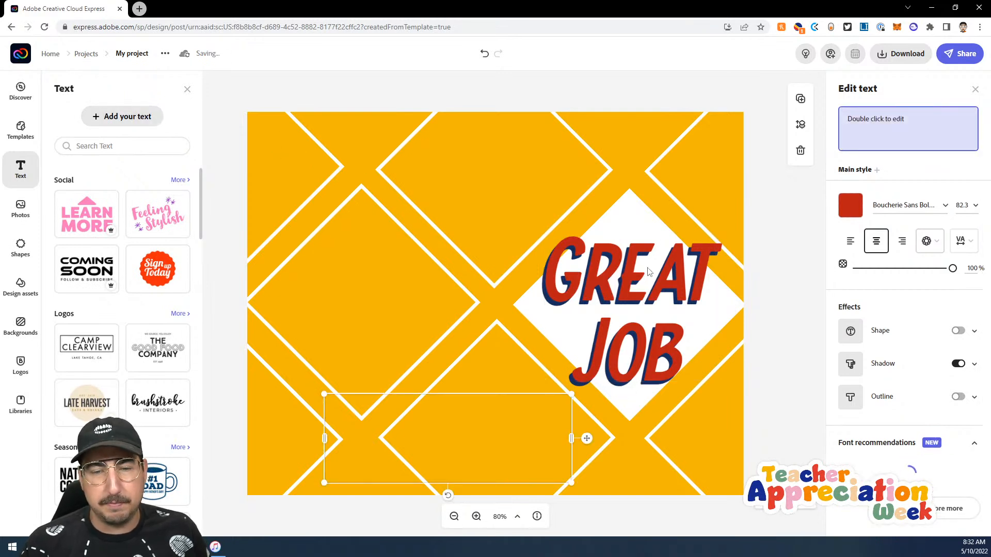
pyautogui.click(649, 272)
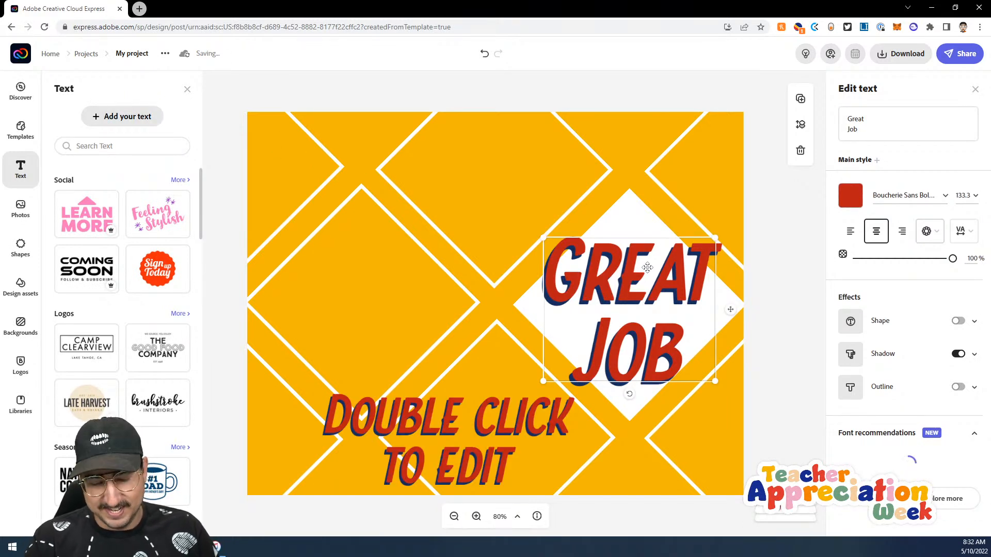
pyautogui.press('Escape')
# Restyle the new placeholder text in Bio Sans Bold with the Adobe Abroad orange colour and no shadow.
pyautogui.click(476, 411)
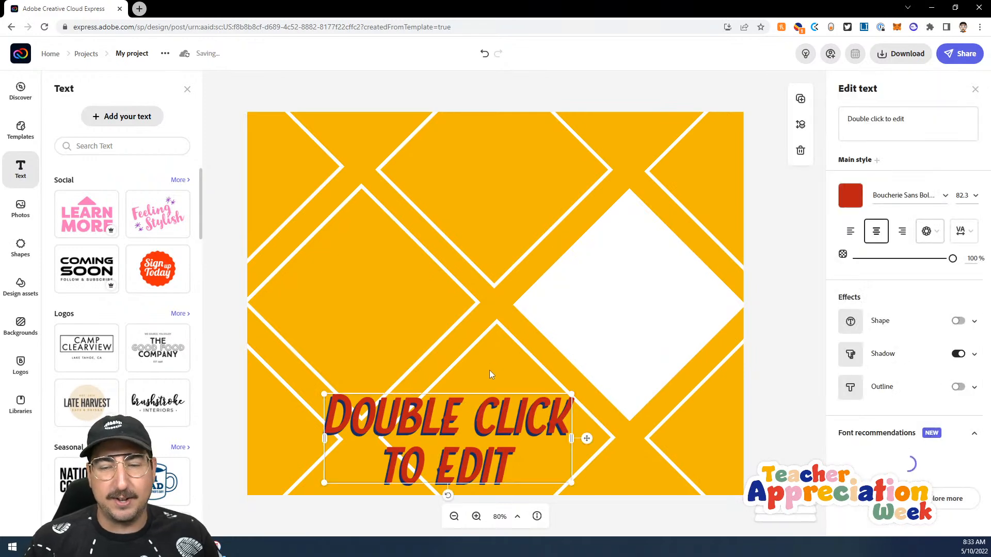
pyautogui.click(944, 200)
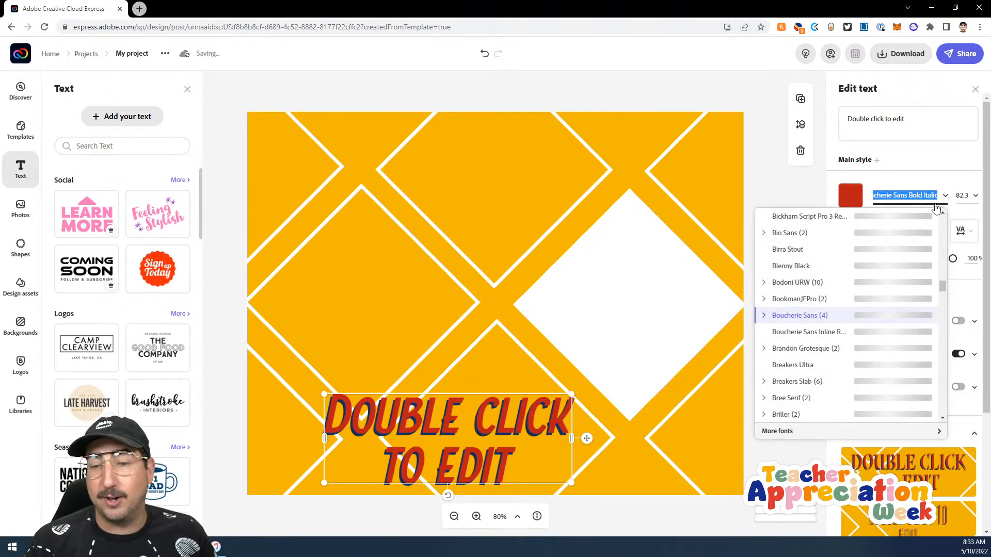
pyautogui.click(812, 237)
pyautogui.click(850, 196)
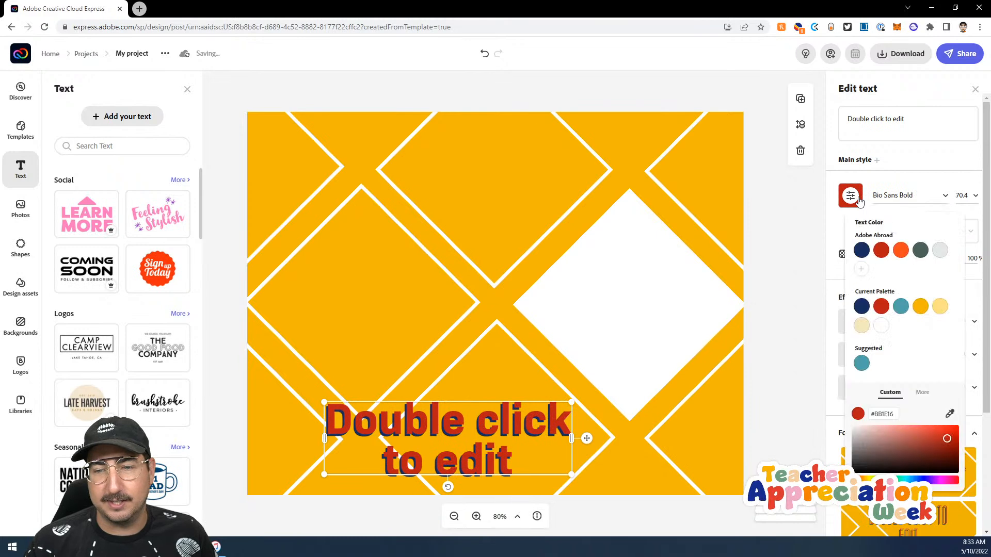
pyautogui.click(900, 251)
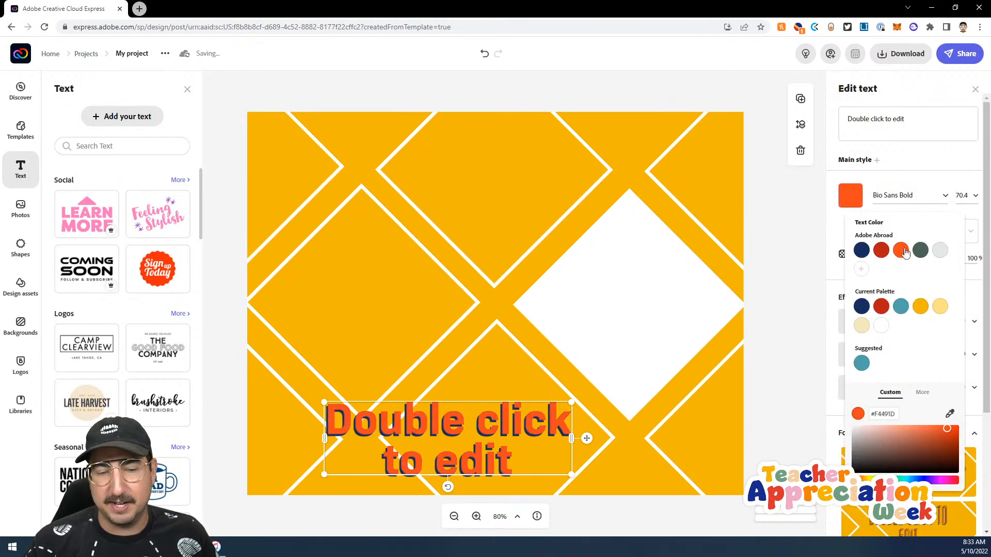
pyautogui.click(910, 161)
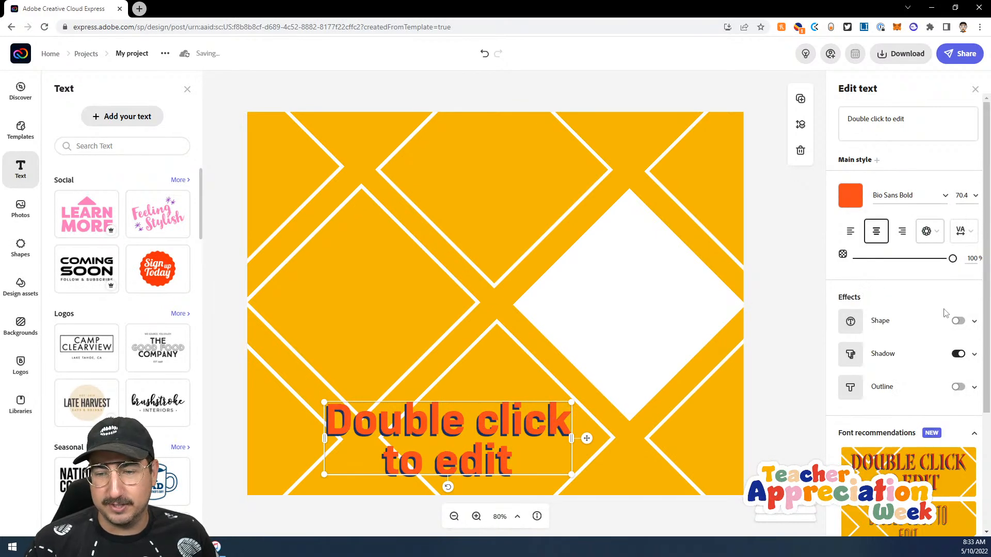
pyautogui.click(958, 354)
# Move the placeholder text onto the white diamond and replace its wording with "Great Job" on two lines.
pyautogui.moveTo(433, 429); pyautogui.dragTo(645, 282)
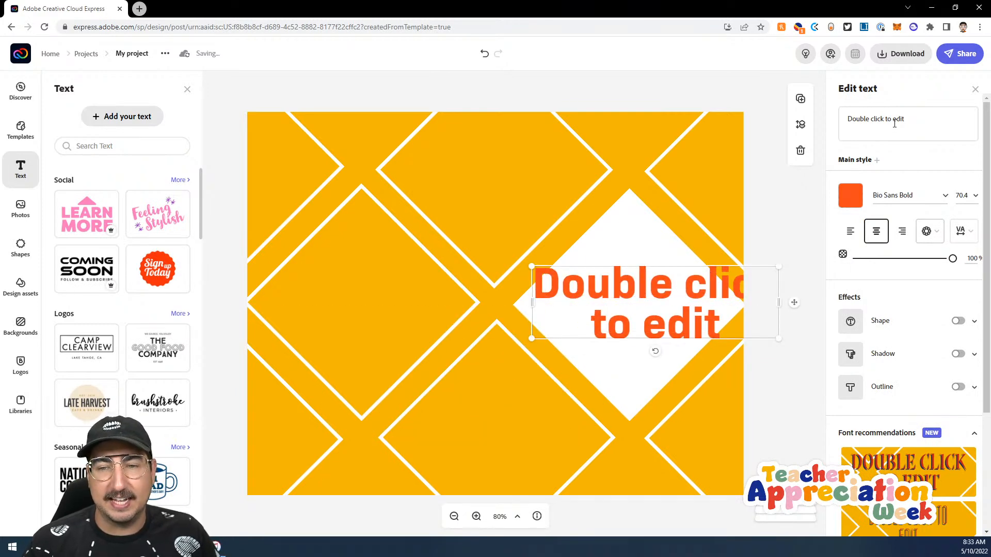
pyautogui.doubleClick(897, 119)
pyautogui.hotkey('ctrl', 'a')
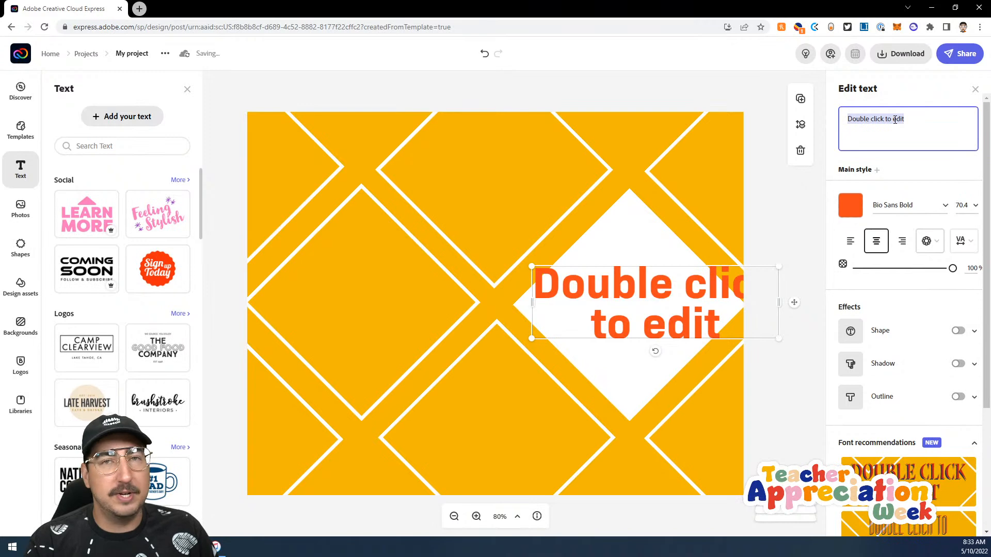
pyautogui.write('Great')
pyautogui.press('Return')
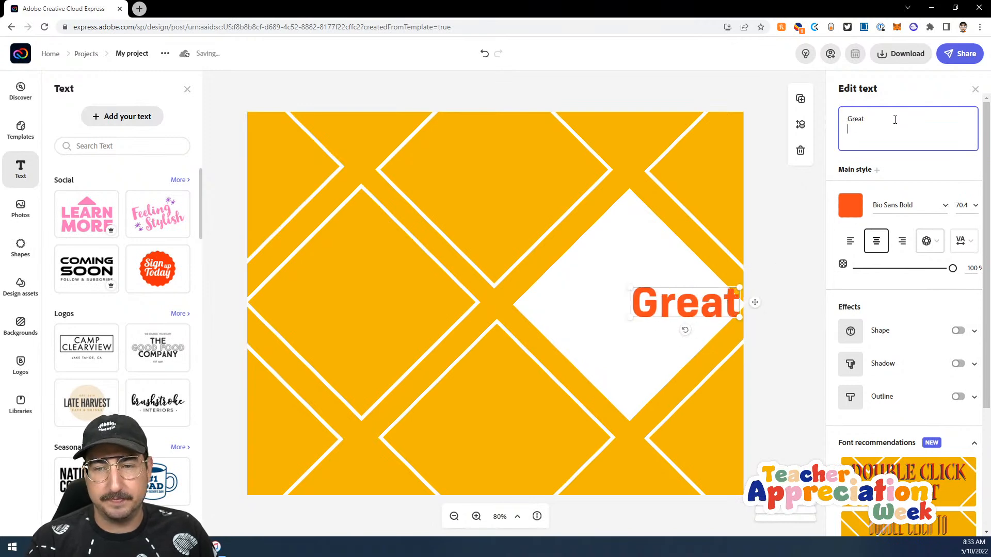
pyautogui.write('Job')
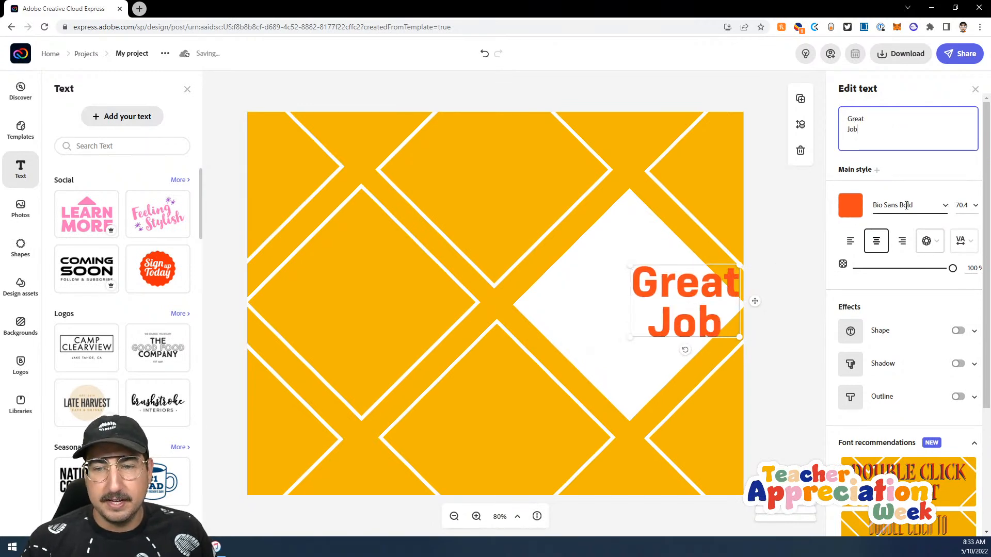
# Find the Boucherie fonts and set the "Great Job" text to Boucherie Cursive Bold.
pyautogui.click(945, 208)
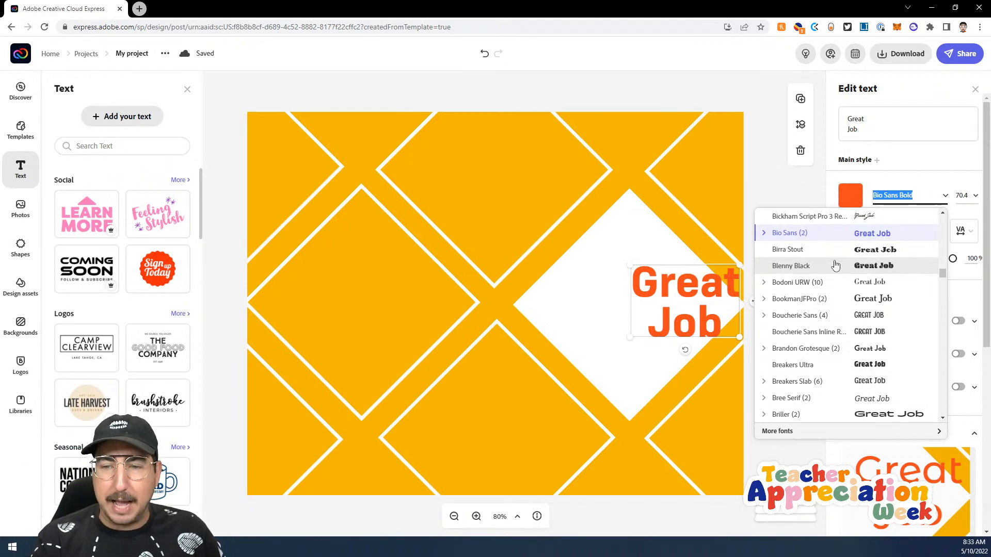
pyautogui.write('bouch')
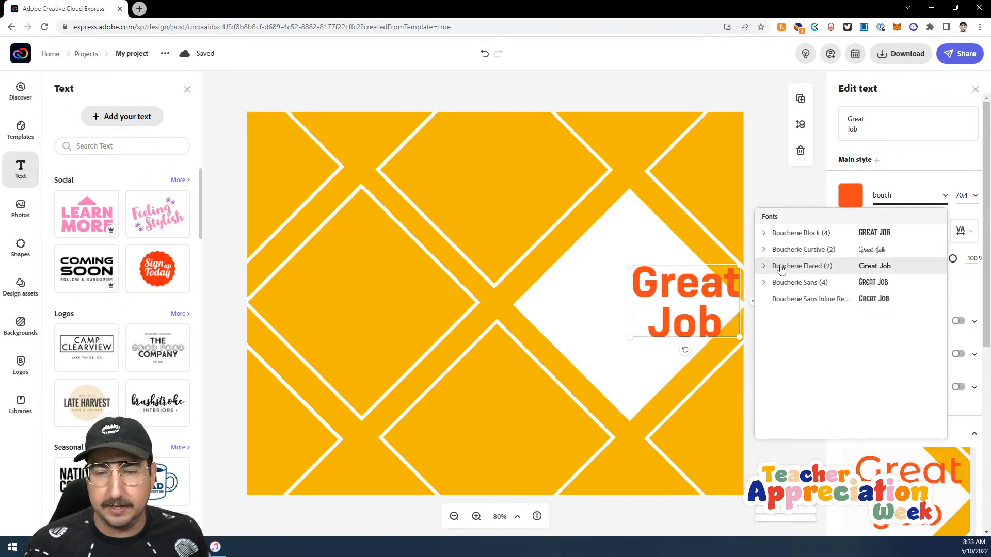
pyautogui.click(764, 250)
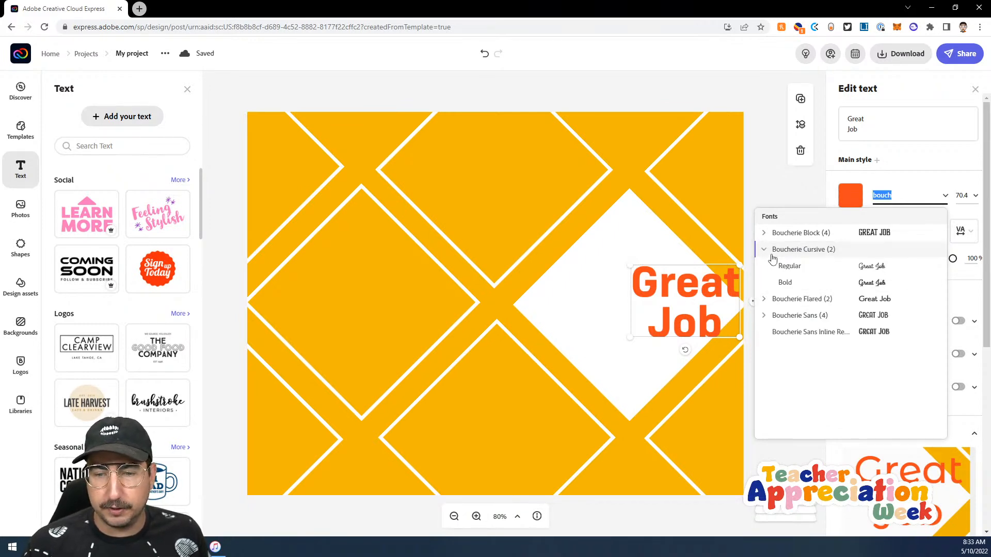
pyautogui.click(792, 282)
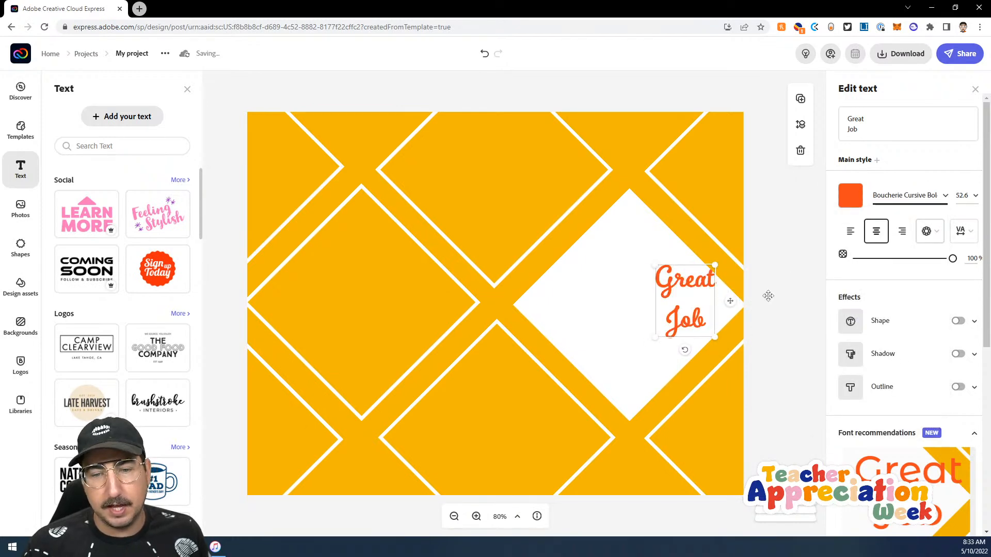
# Set the "Great Job" text's font to Boucherie Sans Bold Italic.
pyautogui.click(939, 199)
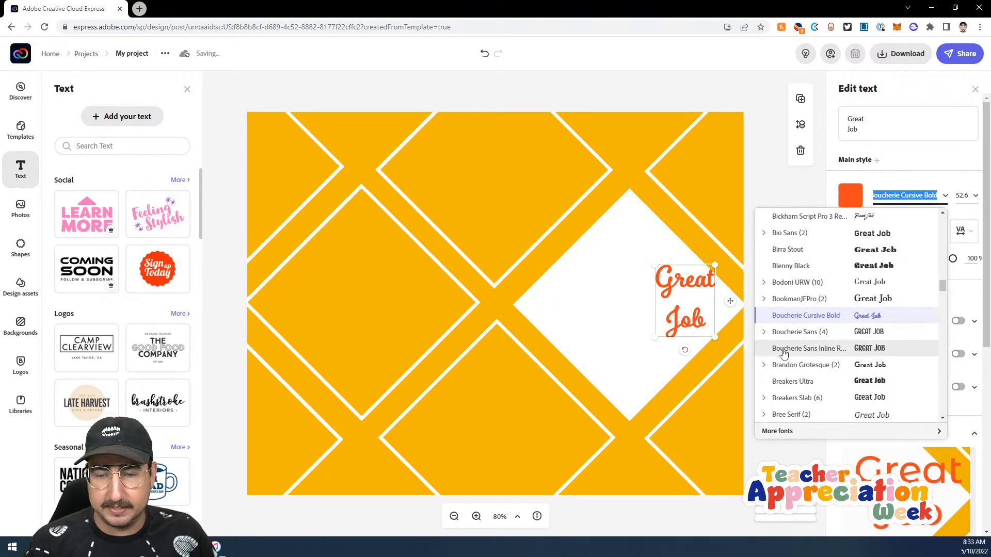
pyautogui.click(764, 332)
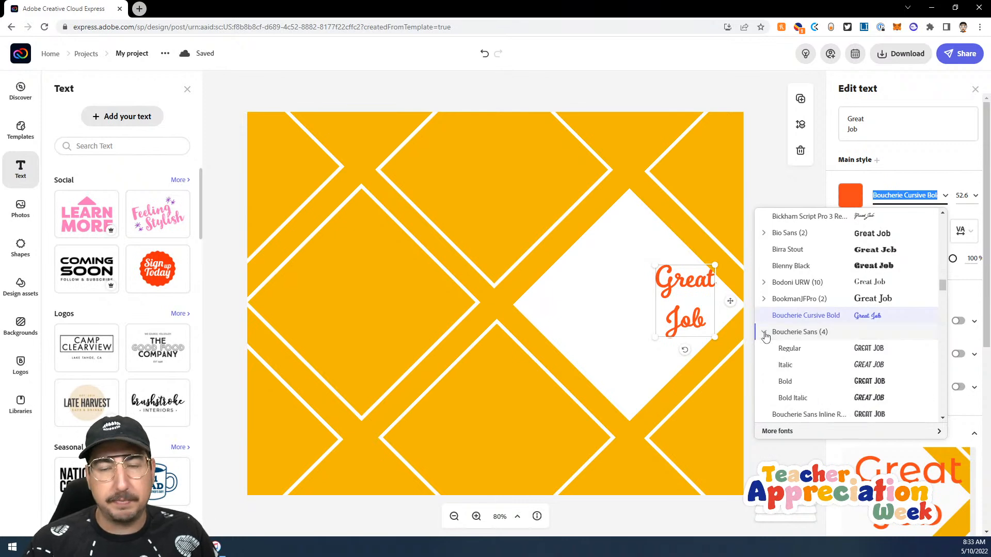
pyautogui.scroll(-1, 766, 337)
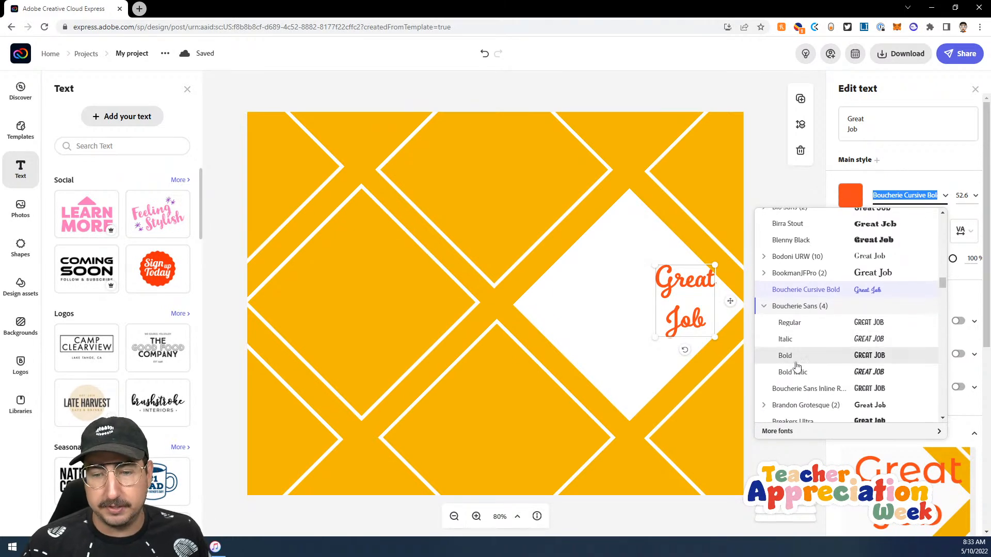
pyautogui.scroll(1, 796, 367)
pyautogui.click(798, 378)
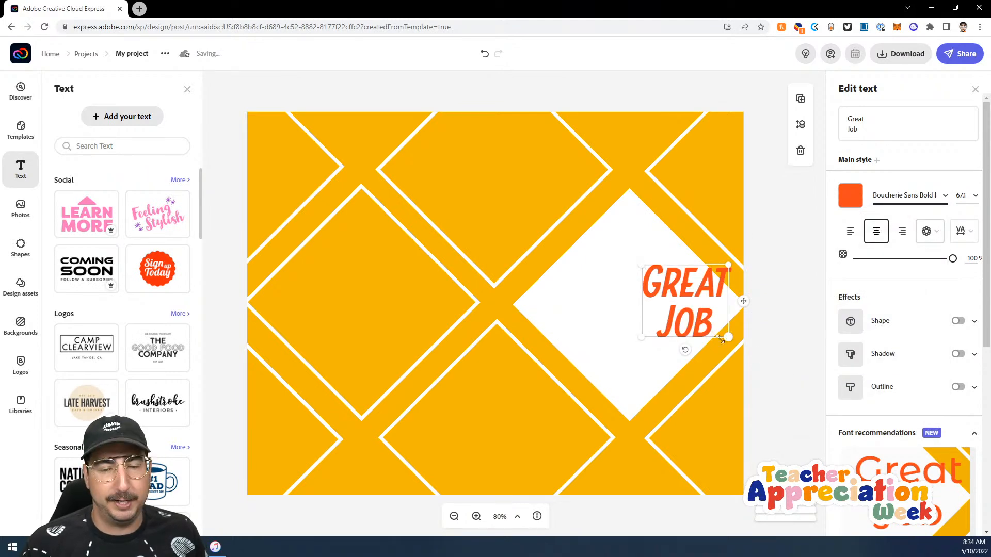
# Enlarge the "Great Job" text to a font size of about 160.7 and centre it over the white diamond.
pyautogui.moveTo(641, 338); pyautogui.dragTo(522, 438)
pyautogui.moveTo(657, 322); pyautogui.dragTo(665, 291)
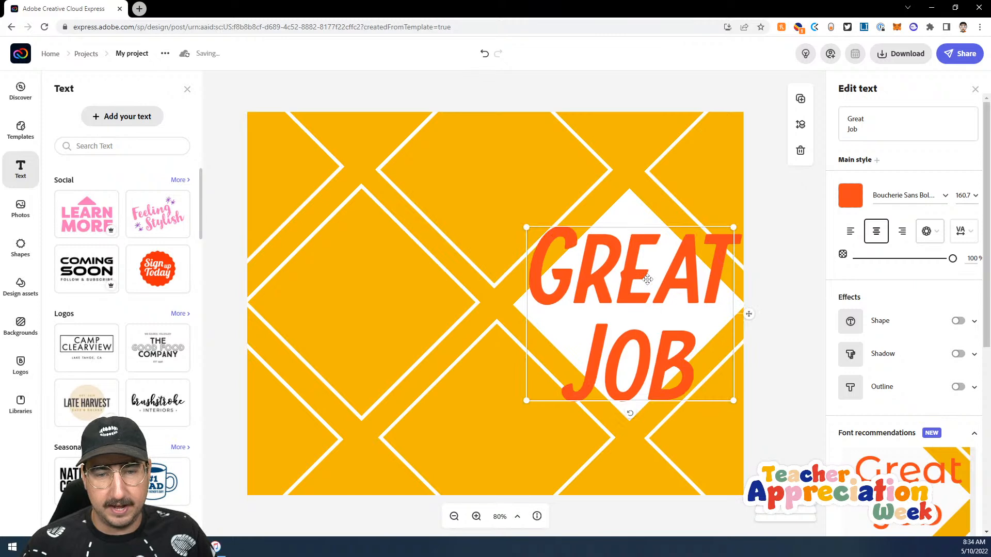
pyautogui.press('Left')
pyautogui.press('Left')
pyautogui.press('Left')
pyautogui.press('Left')
pyautogui.press('Left')
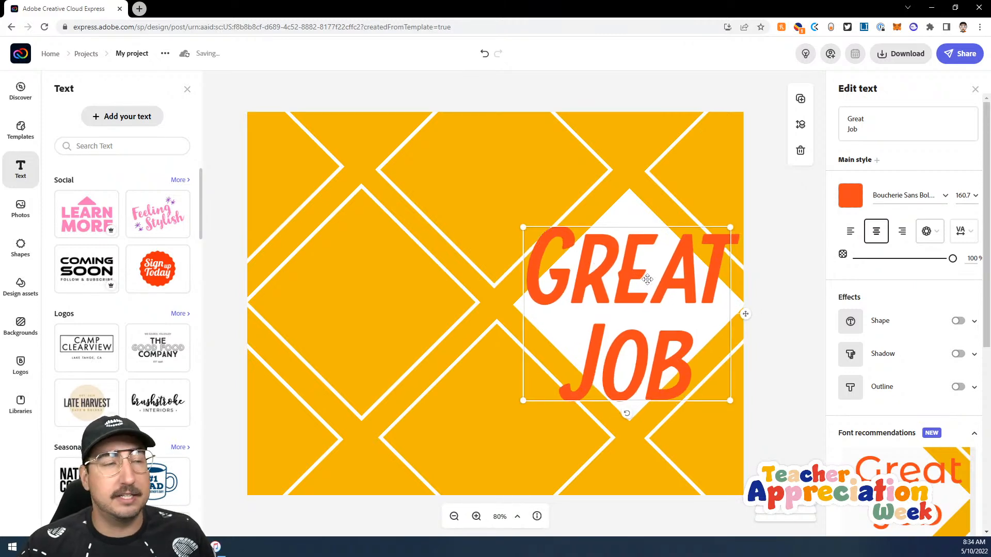
pyautogui.press('Up')
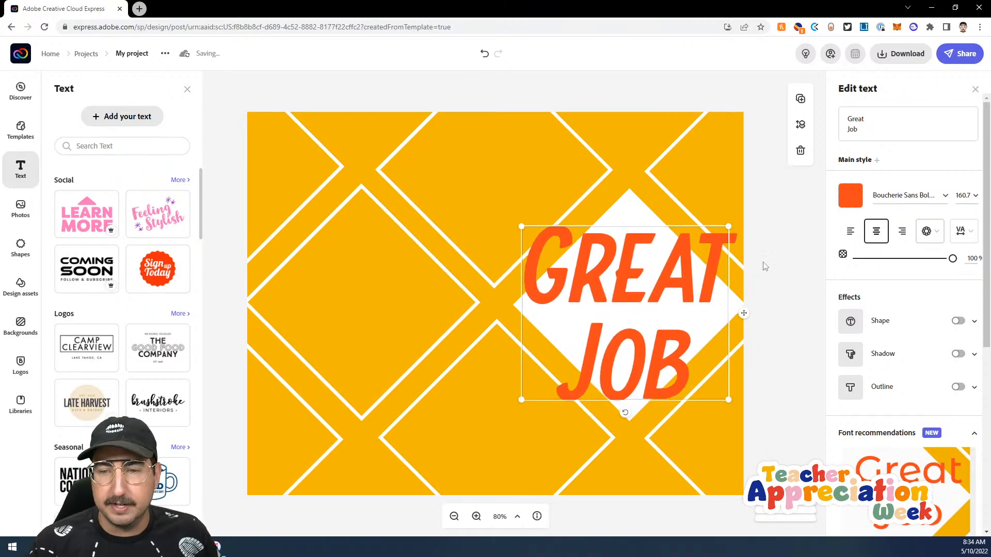
# Recolour the "Great Job" text with the navy blue #172E60 from the current palette.
pyautogui.click(849, 197)
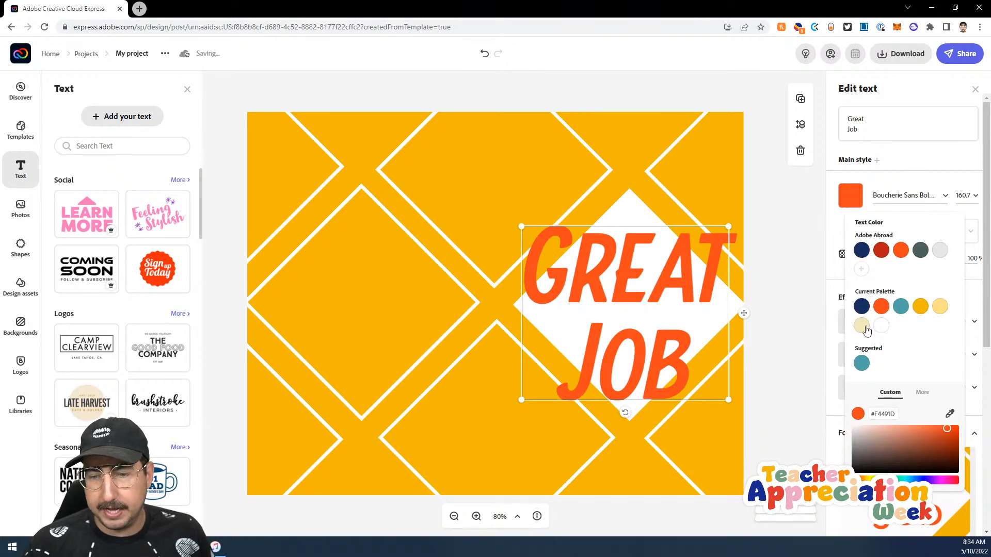
pyautogui.click(862, 307)
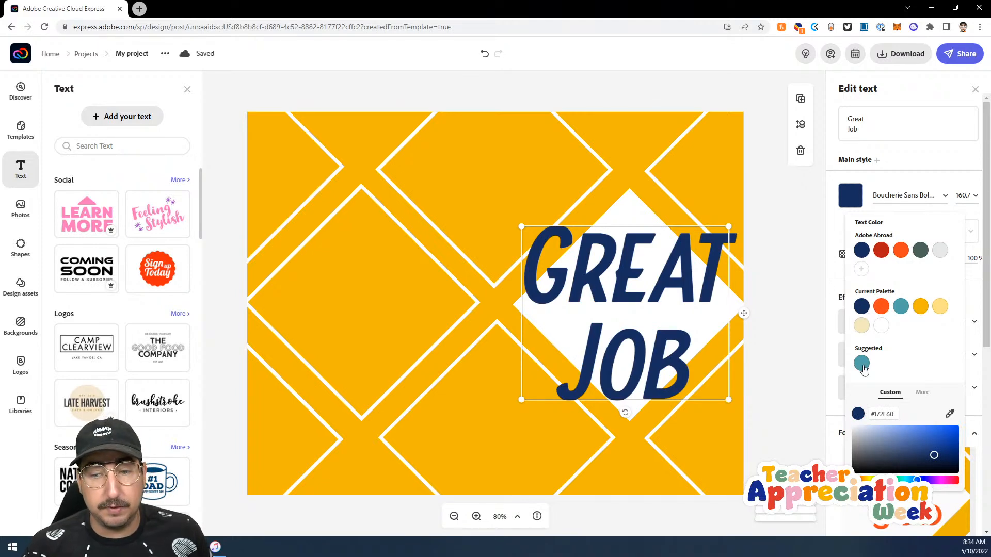
# Recolour the "Great Job" text with the Adobe Abroad red #BB1E16 and enable its shadow effect.
pyautogui.click(881, 251)
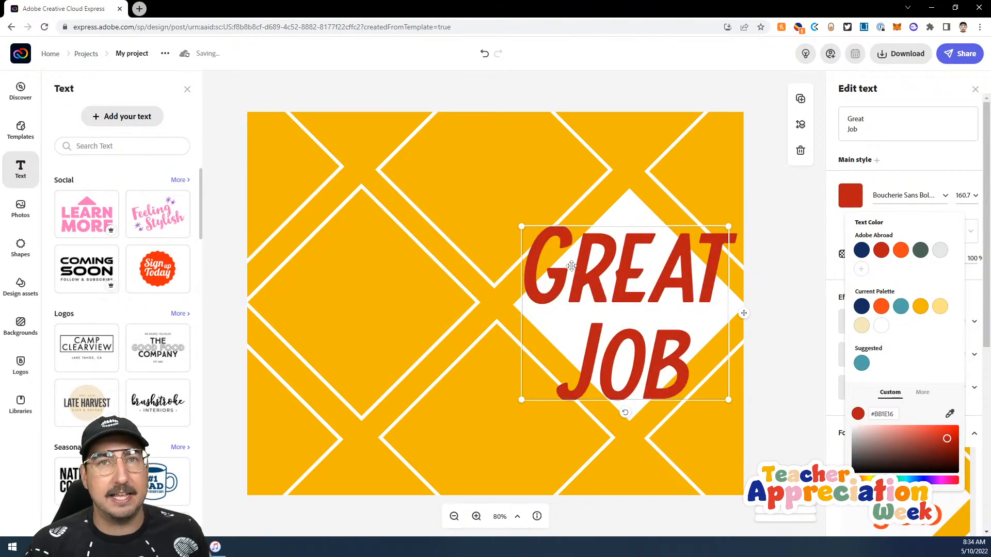
pyautogui.click(907, 163)
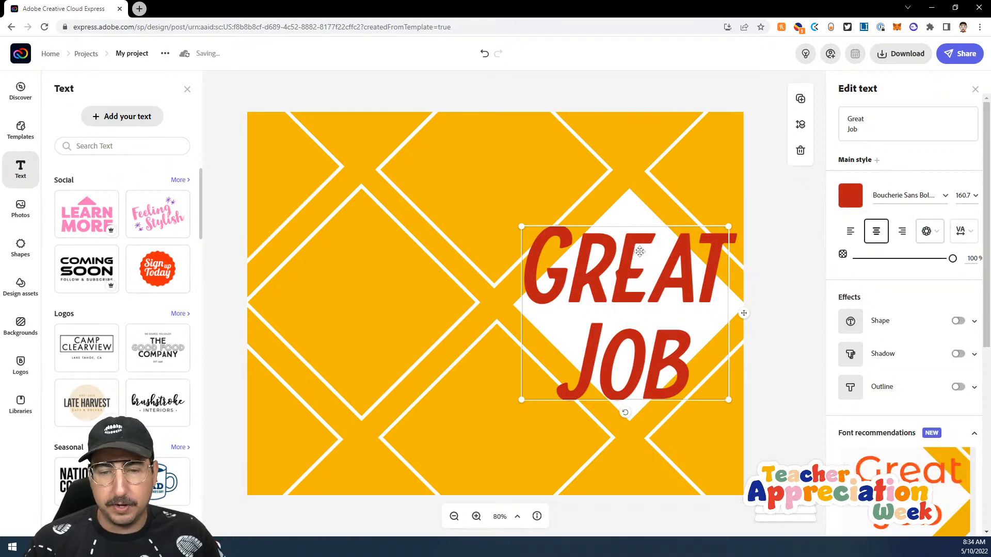
pyautogui.click(958, 355)
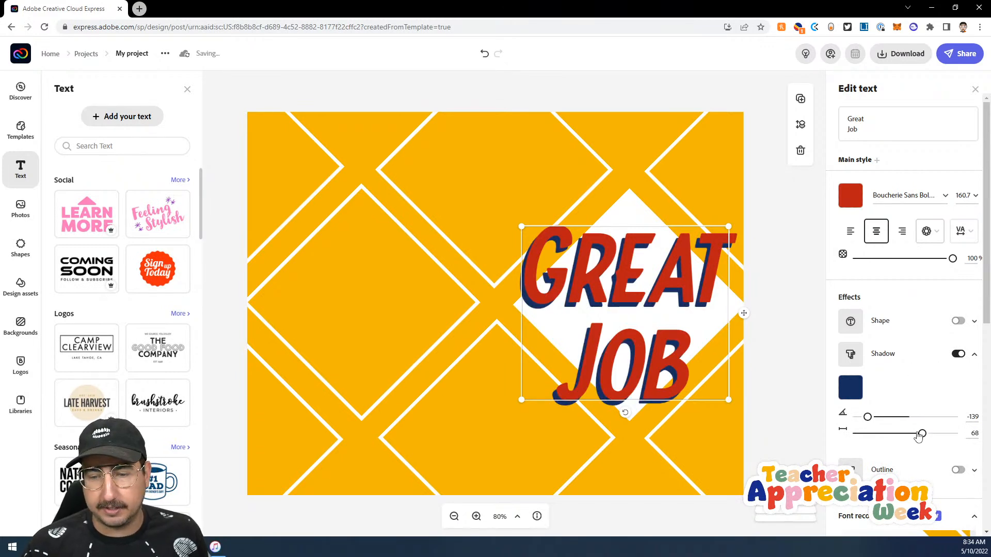
# Adjust the "Great Job" text shadow to a distance of 78 and an angle of -124.
pyautogui.moveTo(922, 435); pyautogui.dragTo(882, 435)
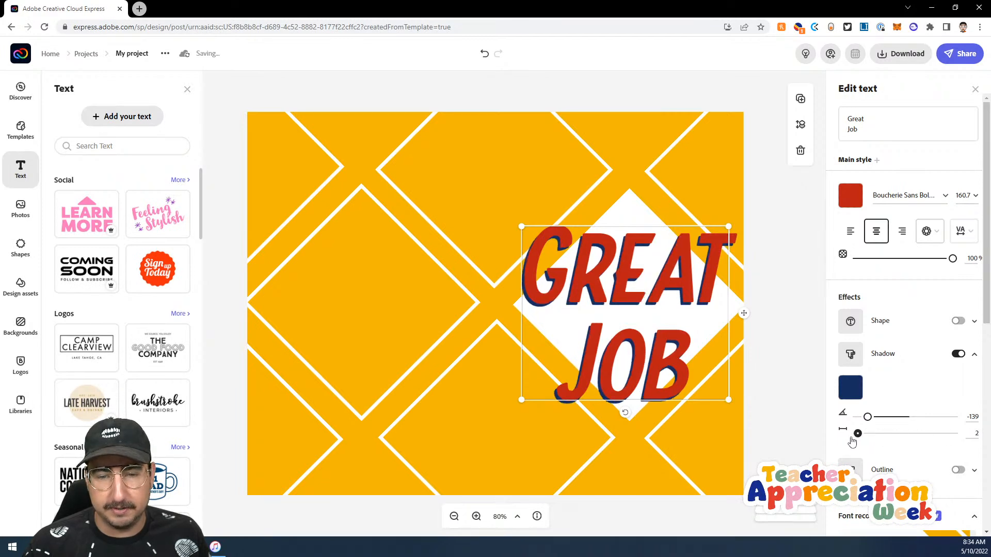
pyautogui.moveTo(949, 437); pyautogui.dragTo(931, 435)
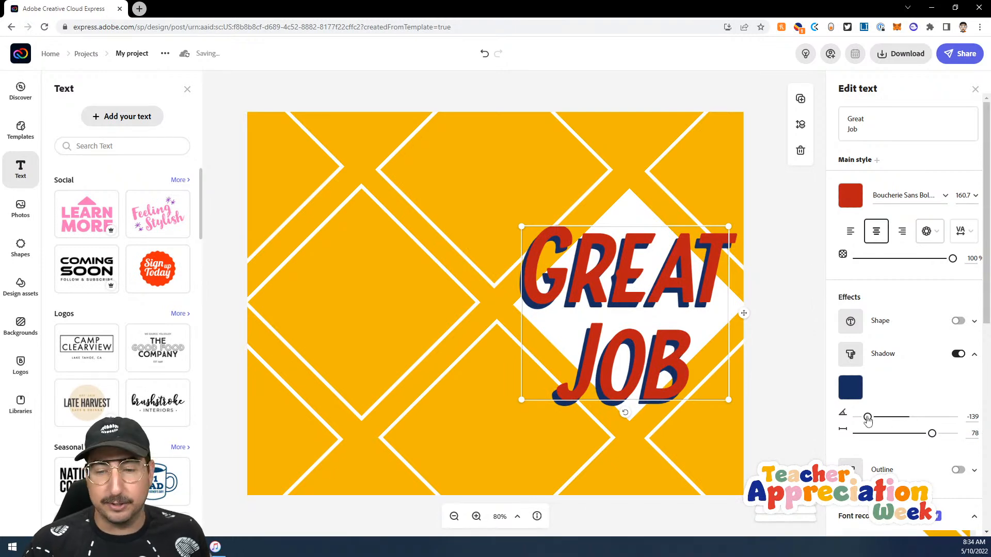
pyautogui.moveTo(867, 417)
pyautogui.mouseDown()
pyautogui.moveTo(947, 418)
pyautogui.moveTo(871, 421)
pyautogui.mouseUp()
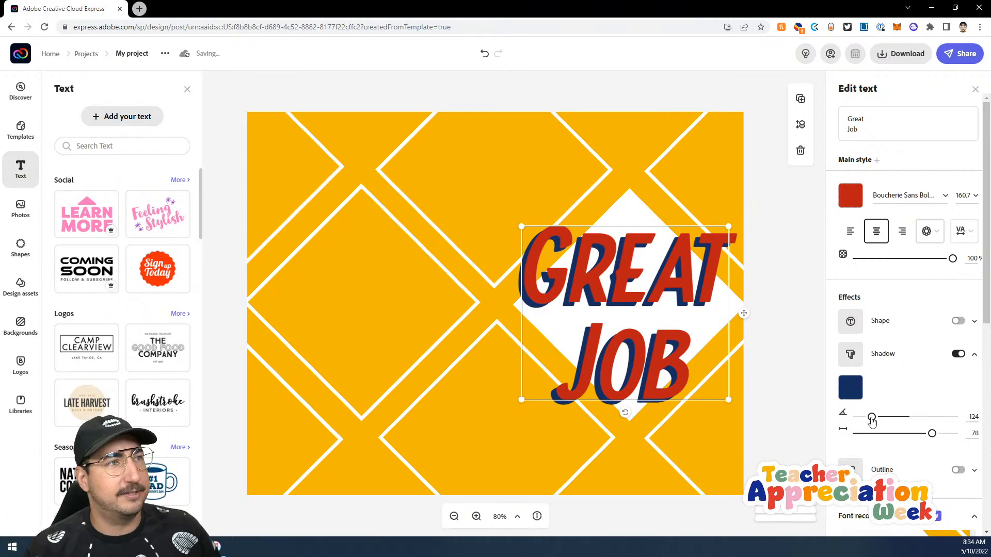
# Shrink the "Great Job" text slightly, re-centre it over the white diamond and deselect it.
pyautogui.moveTo(728, 227); pyautogui.dragTo(715, 238)
pyautogui.moveTo(666, 265); pyautogui.dragTo(669, 263)
pyautogui.click(774, 266)
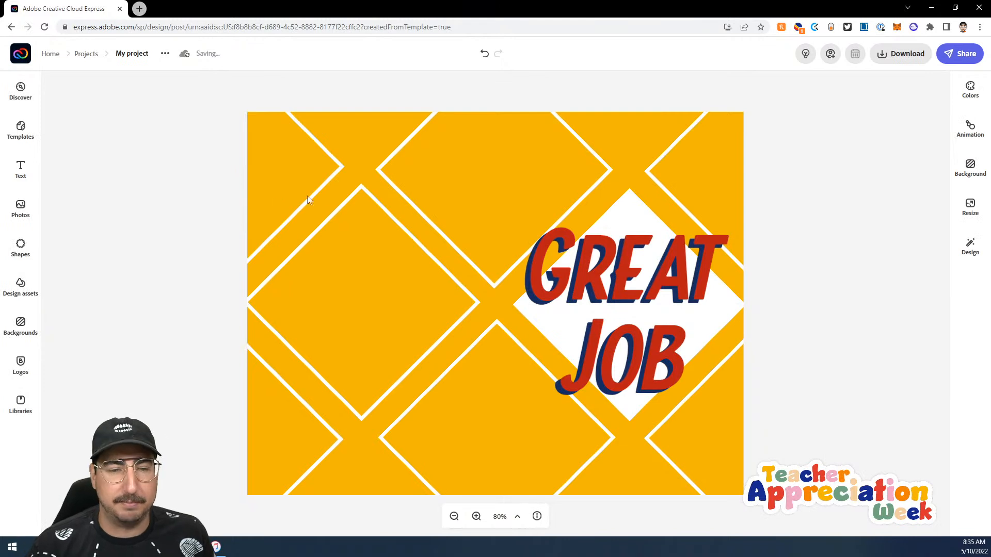
pyautogui.click(21, 248)
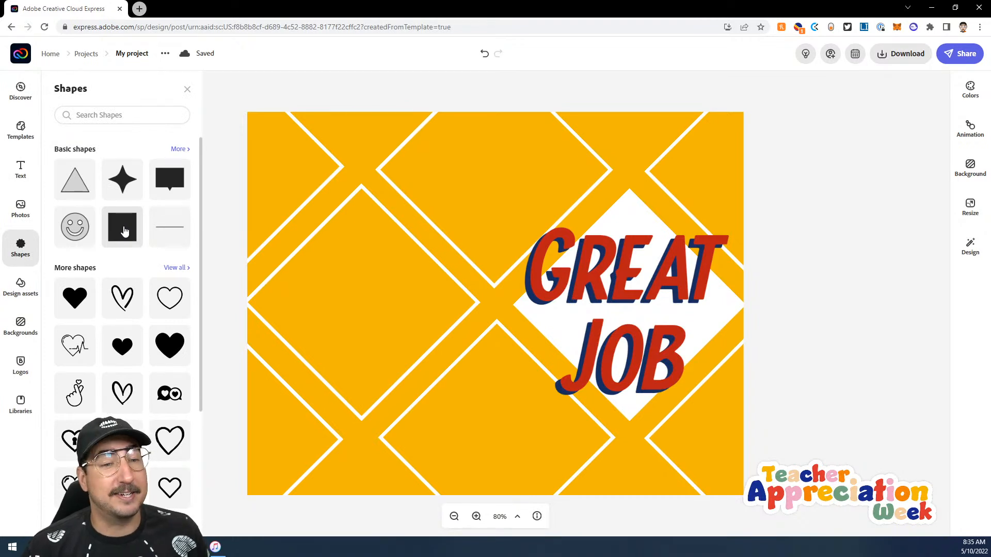
pyautogui.click(124, 232)
pyautogui.click(472, 166)
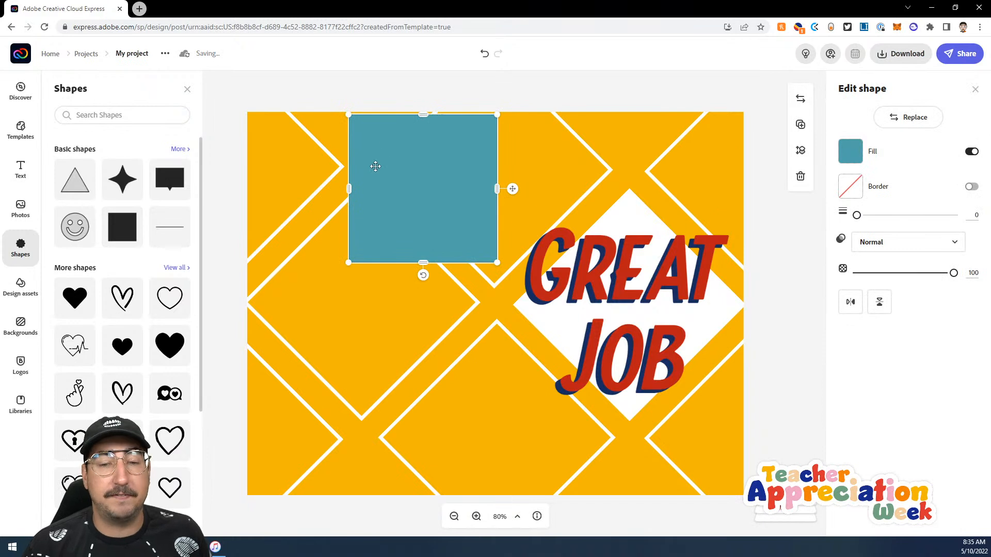
pyautogui.click(971, 151)
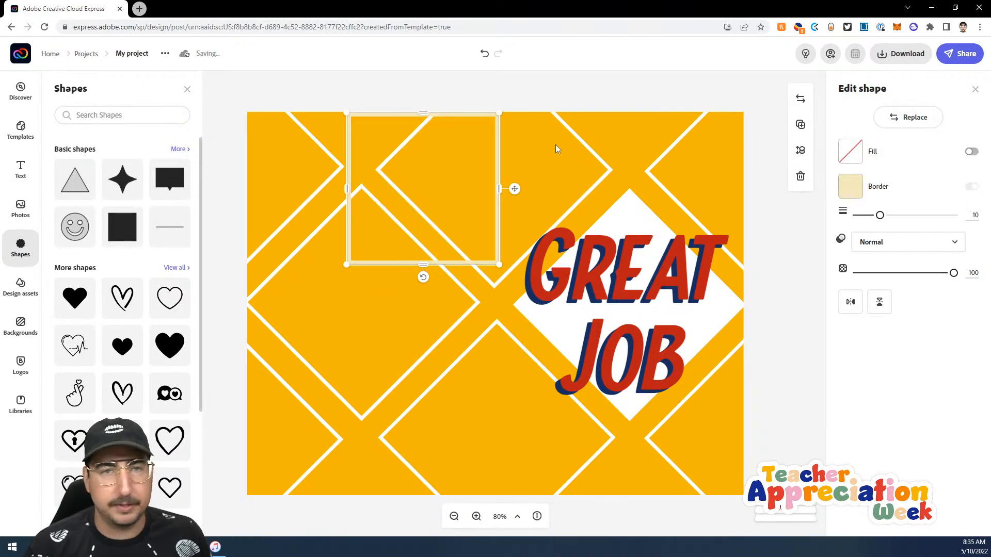
pyautogui.click(800, 176)
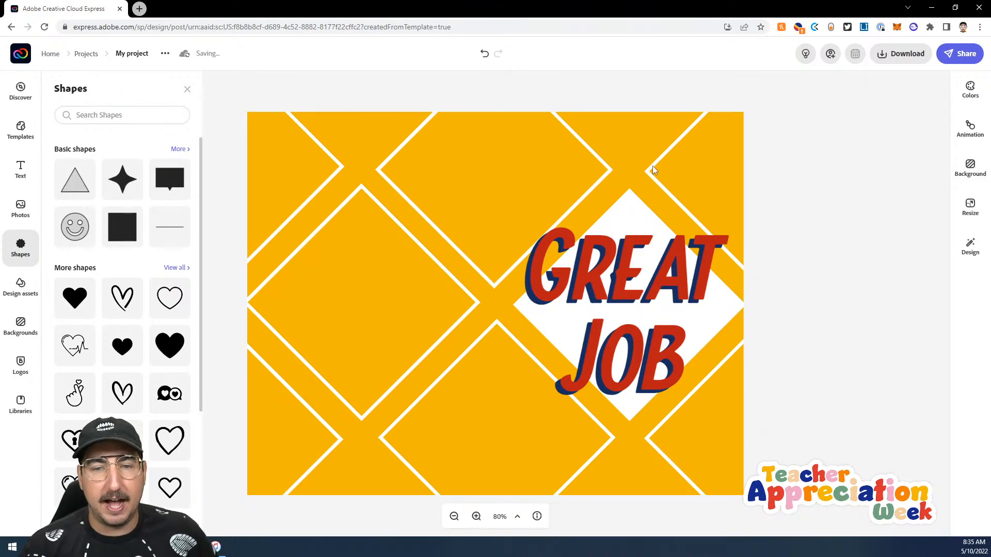
# Duplicate the upper-right outlined diamond twice, placing the copies in the two gaps along the card's top edge.
pyautogui.click(651, 167)
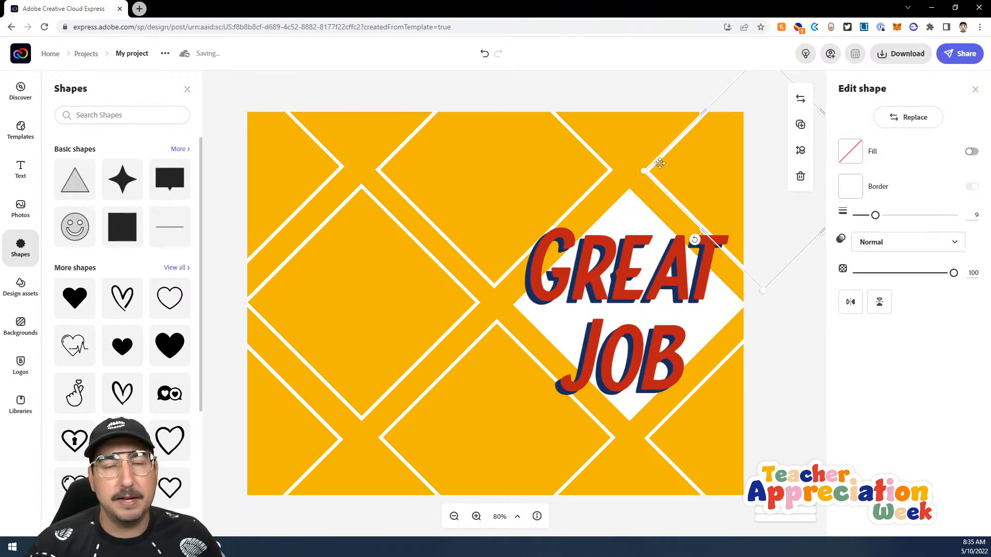
pyautogui.click(800, 126)
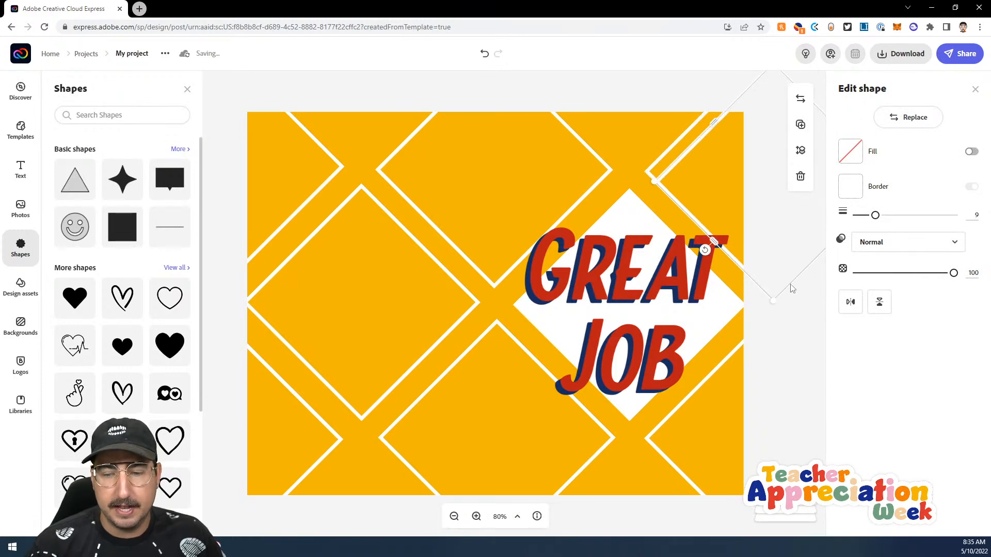
pyautogui.moveTo(790, 280); pyautogui.dragTo(640, 137)
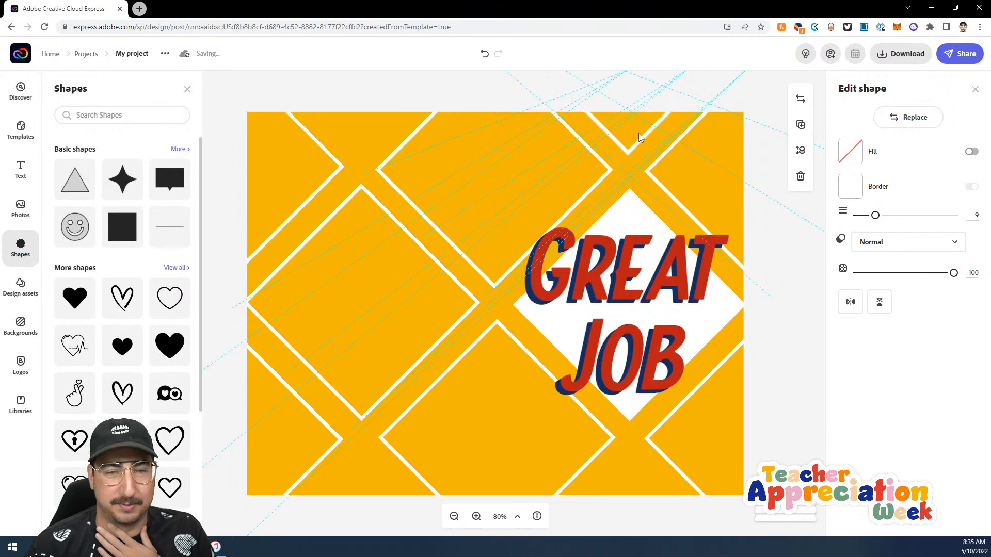
pyautogui.moveTo(640, 133); pyautogui.dragTo(641, 133)
pyautogui.click(800, 125)
pyautogui.moveTo(586, 98); pyautogui.dragTo(425, 85)
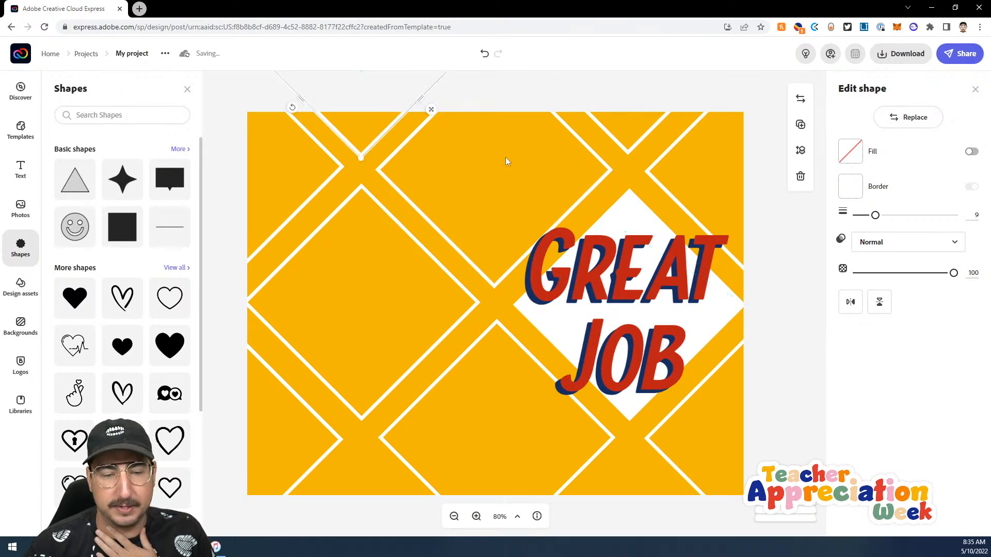
# Duplicate the outlined diamond twice more, placing the copies in the two gaps along the card's bottom edge.
pyautogui.click(800, 124)
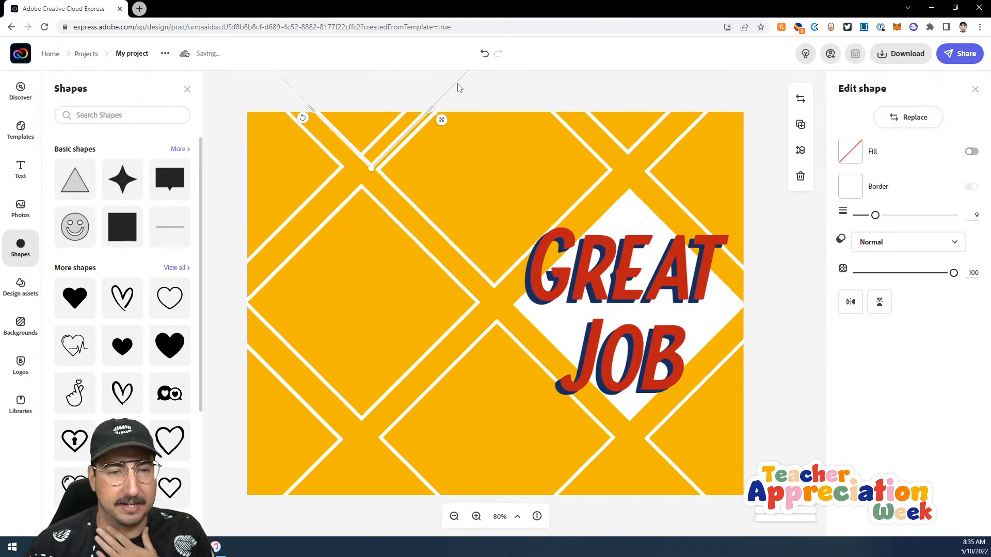
pyautogui.moveTo(448, 114); pyautogui.dragTo(400, 424)
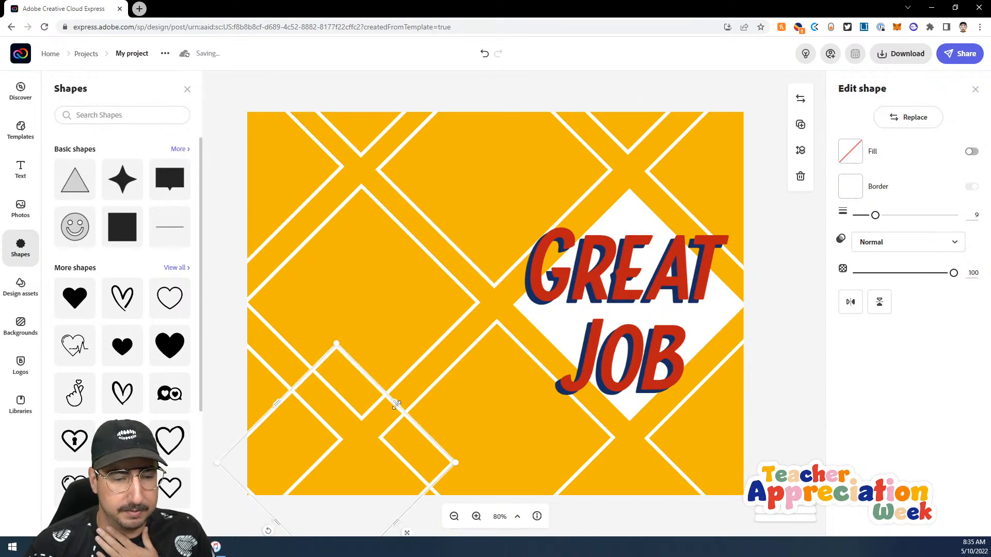
pyautogui.moveTo(378, 388); pyautogui.dragTo(377, 438)
pyautogui.hotkey('ctrl', 'z')
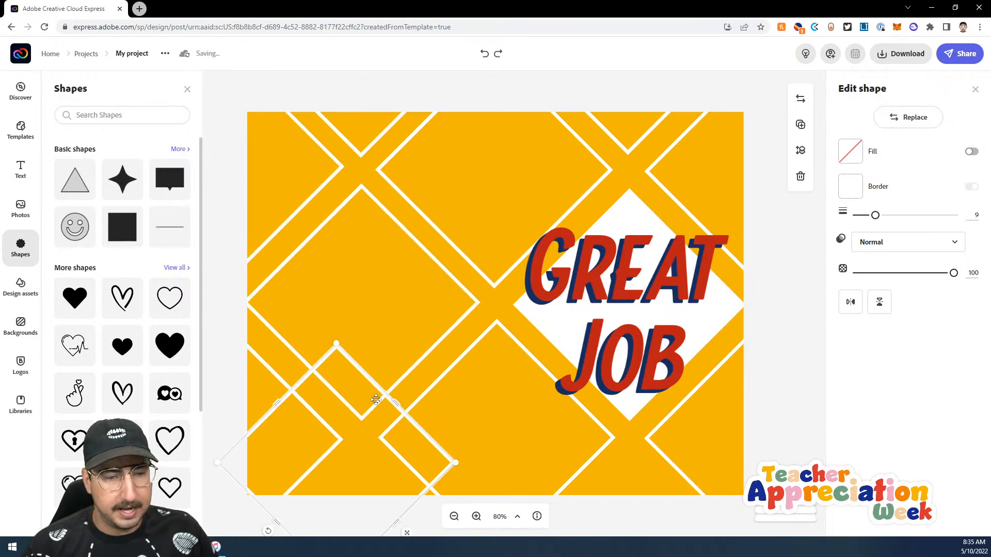
pyautogui.moveTo(361, 380); pyautogui.dragTo(417, 516)
pyautogui.hotkey('ctrl', 'z')
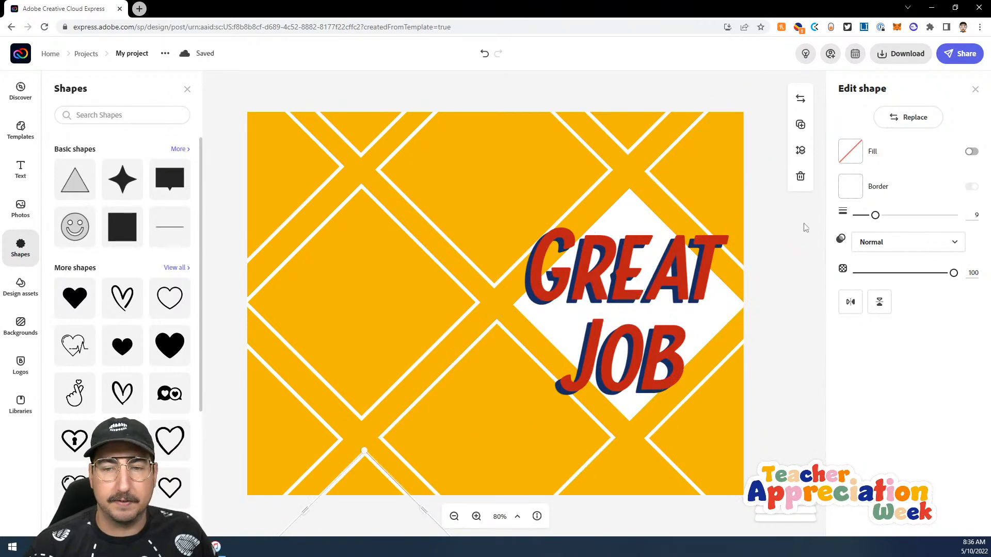
pyautogui.click(800, 125)
pyautogui.moveTo(395, 487); pyautogui.dragTo(646, 475)
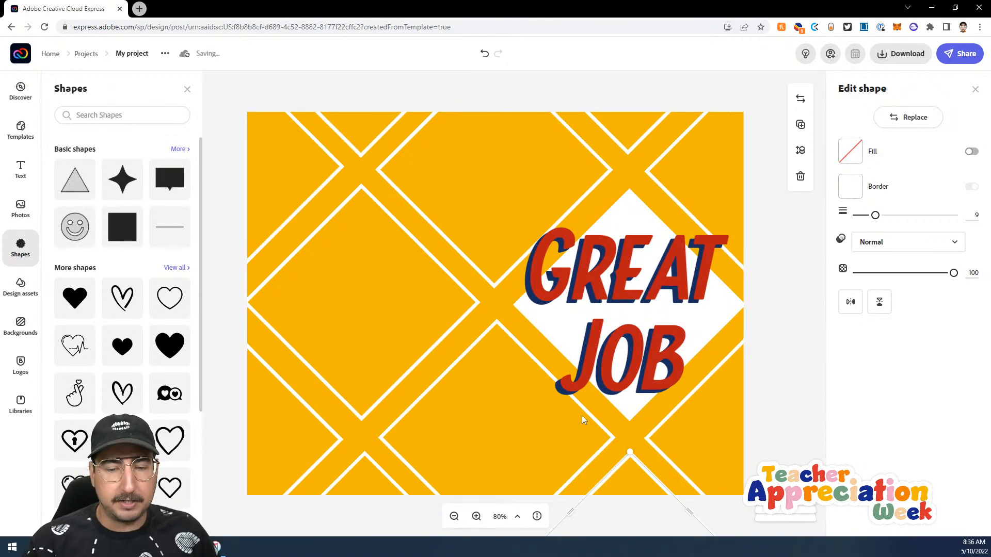
# Select the white diamond together with the outlined diamonds around it.
pyautogui.keyDown('shift'); pyautogui.click(600, 427); pyautogui.keyUp('shift')
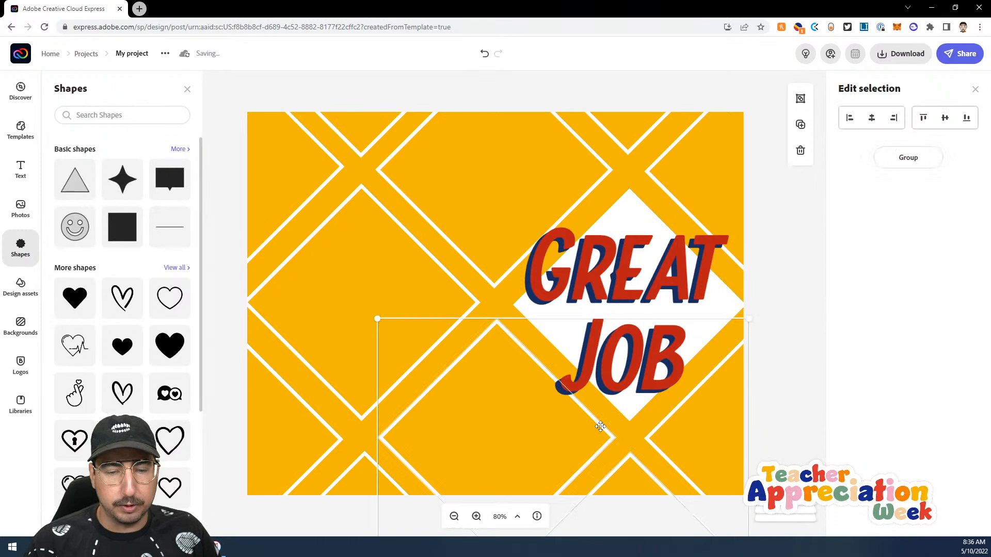
pyautogui.keyDown('shift'); pyautogui.click(657, 430); pyautogui.keyUp('shift')
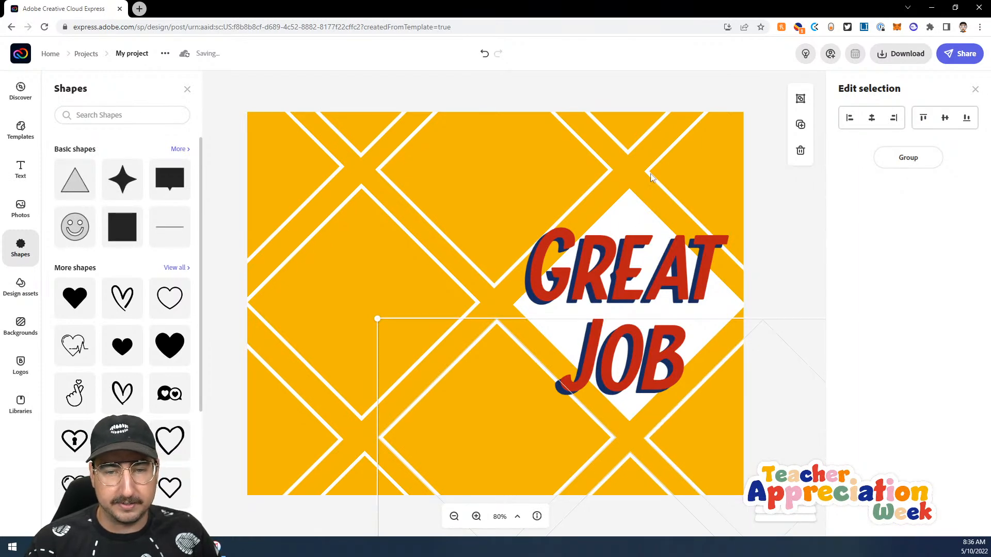
pyautogui.click(623, 199)
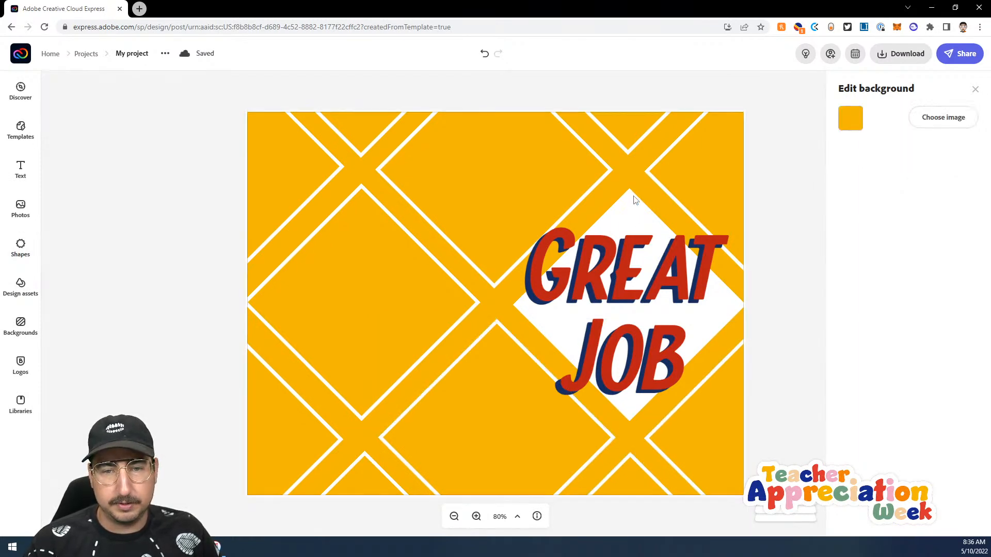
pyautogui.click(630, 206)
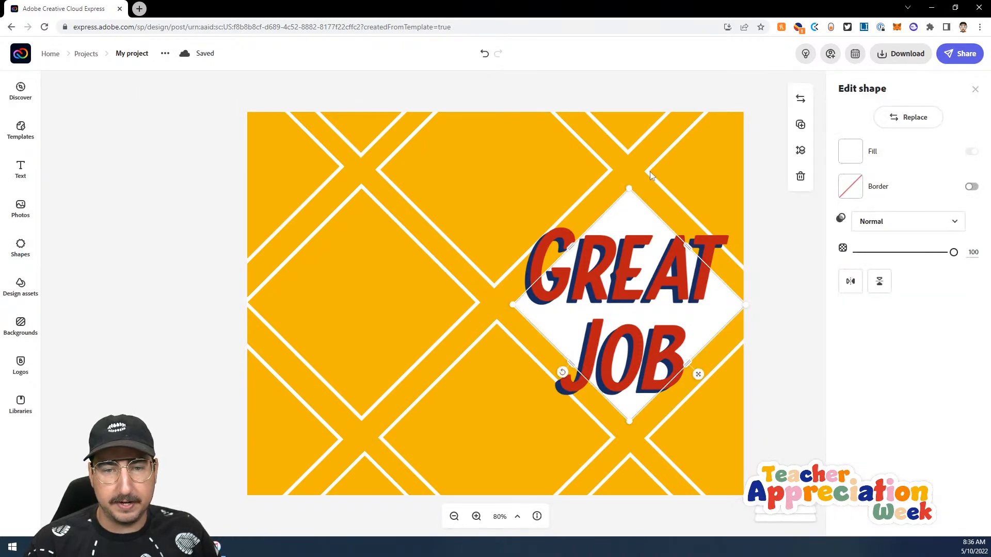
pyautogui.keyDown('shift'); pyautogui.click(649, 172); pyautogui.keyUp('shift')
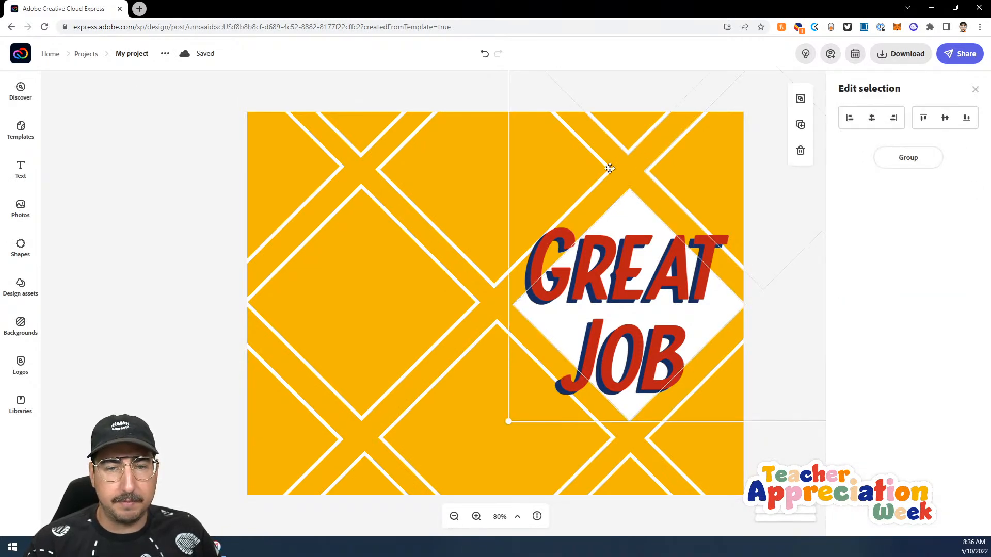
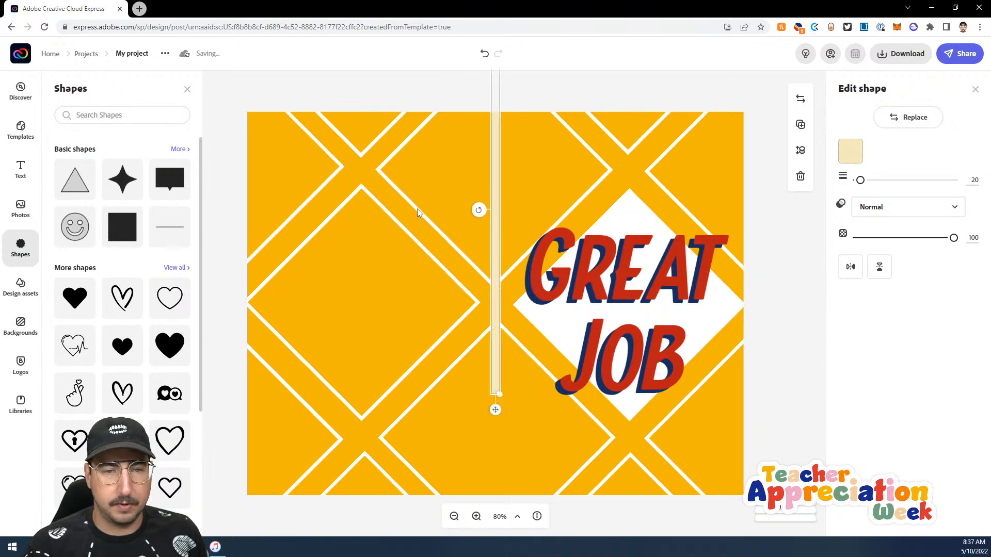
# Thin the vertical centre line to 5 and shift it, flipped both ways, down to the card's bottom edge.
pyautogui.moveTo(860, 180); pyautogui.dragTo(832, 179)
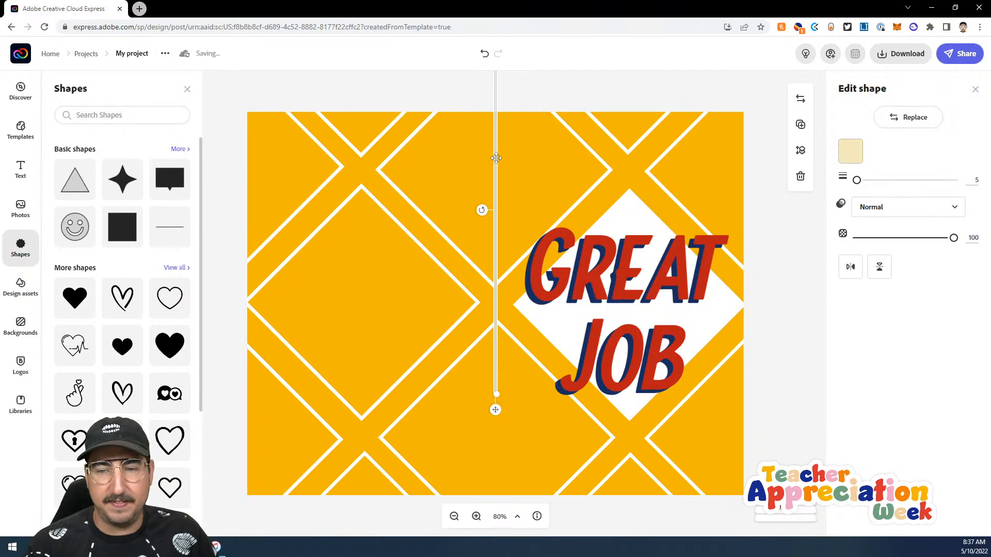
pyautogui.click(852, 268)
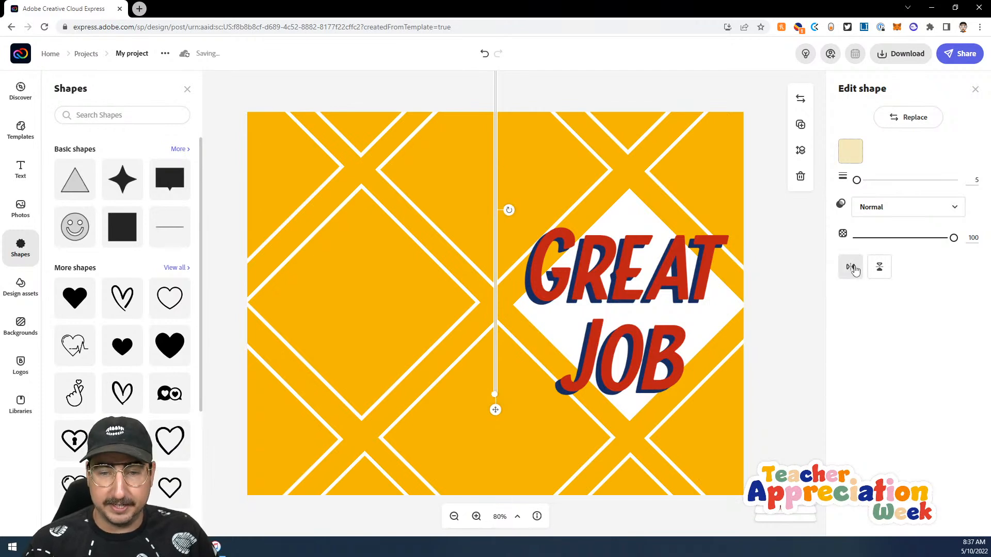
pyautogui.click(880, 268)
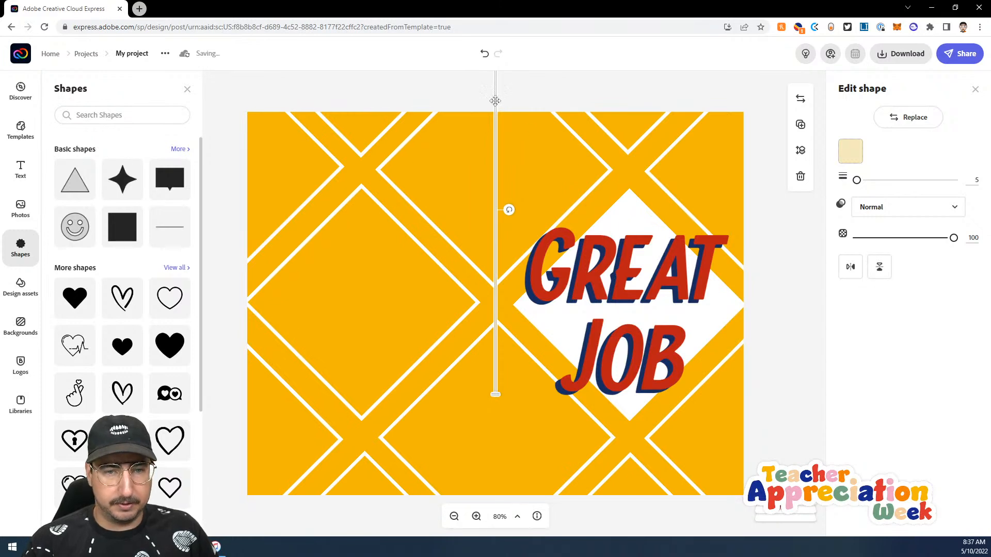
pyautogui.moveTo(495, 101); pyautogui.dragTo(488, 208)
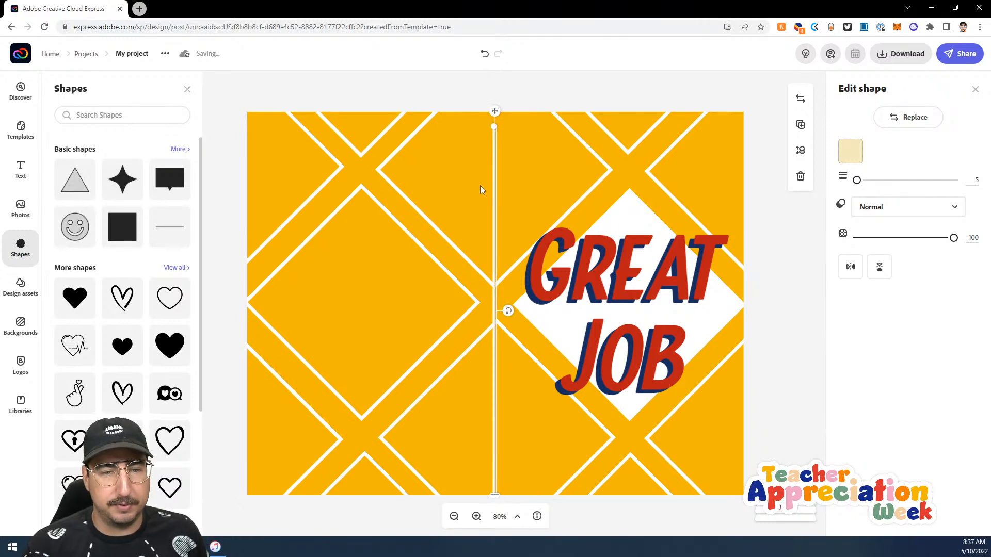
# Add a square, stretch it to cover the card's entire left half and fill it with white #FFFFFF.
pyautogui.click(126, 234)
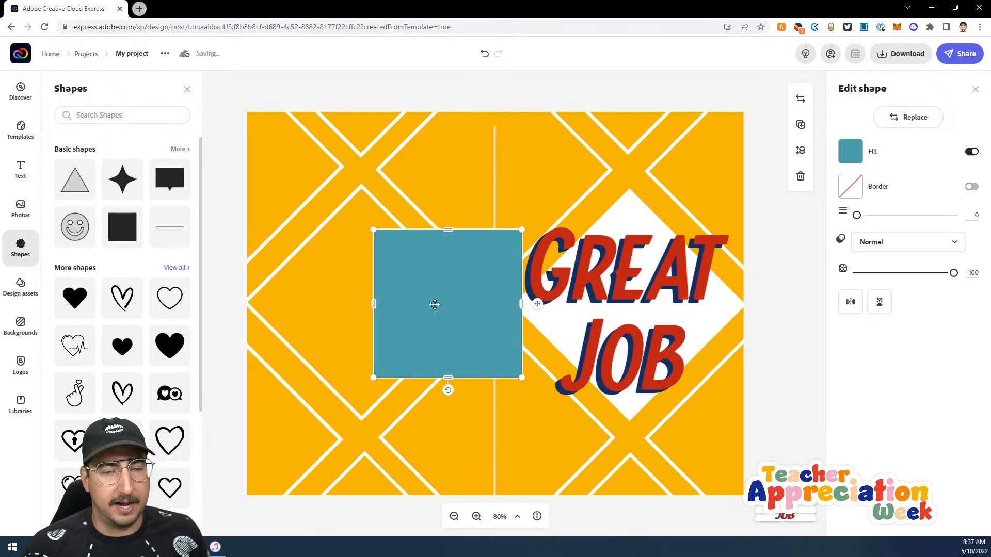
pyautogui.moveTo(424, 282); pyautogui.dragTo(307, 168)
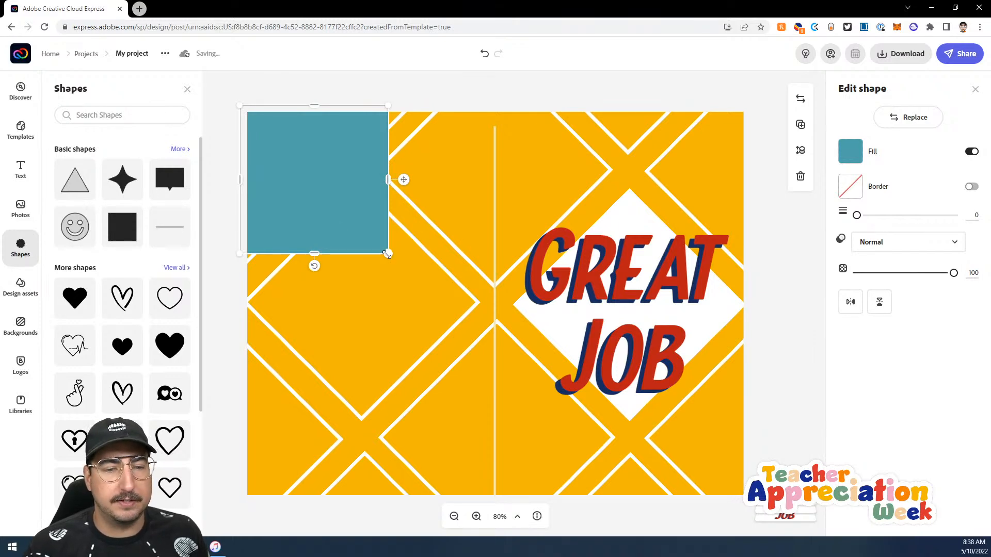
pyautogui.moveTo(388, 180); pyautogui.dragTo(493, 177)
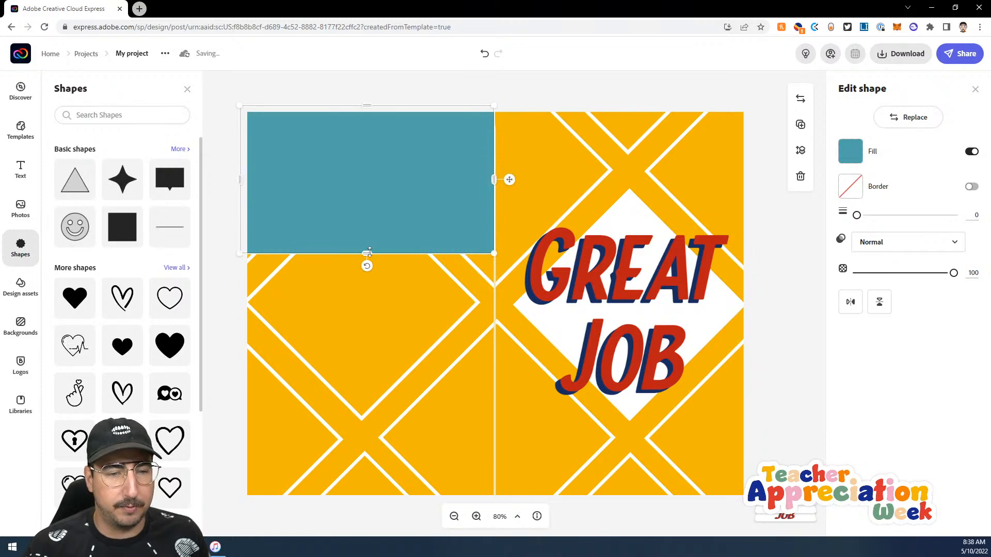
pyautogui.moveTo(368, 252); pyautogui.dragTo(354, 503)
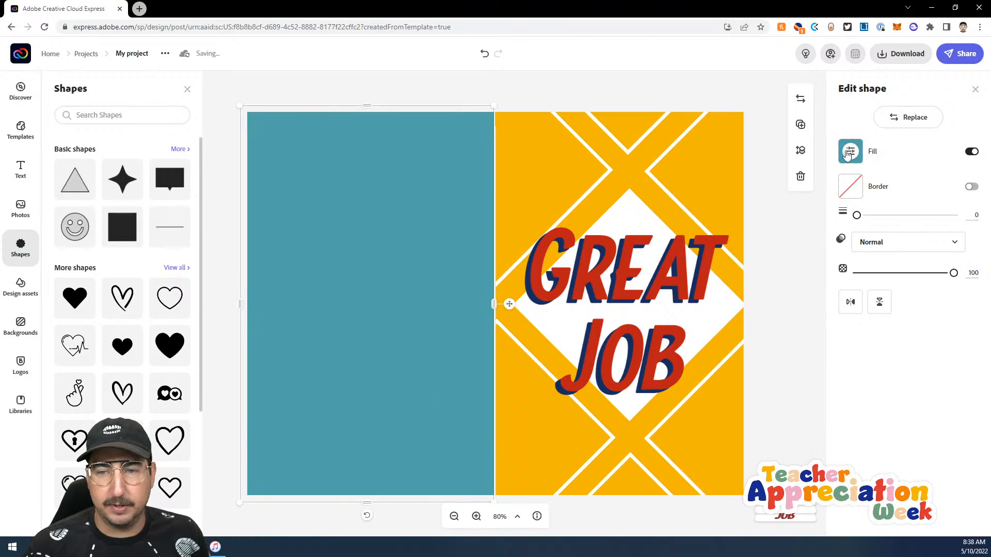
pyautogui.click(848, 153)
pyautogui.click(882, 287)
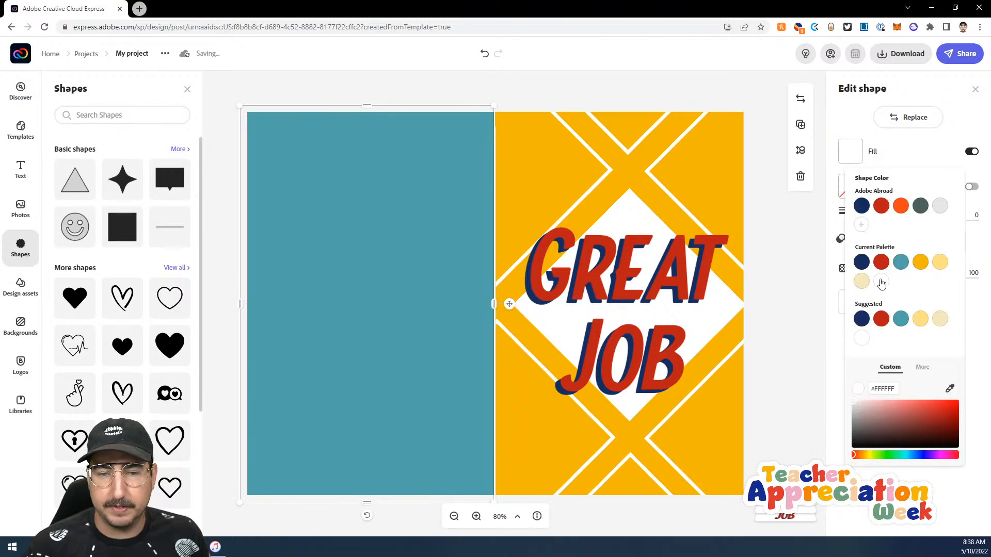
# Delete the thin vertical line running down the card's centre fold.
pyautogui.click(494, 149)
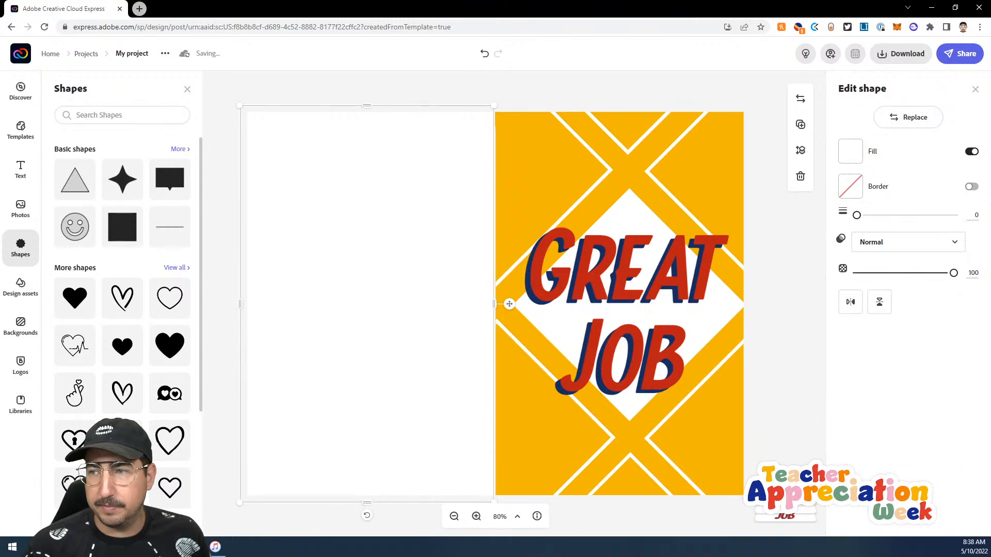
pyautogui.click(785, 512)
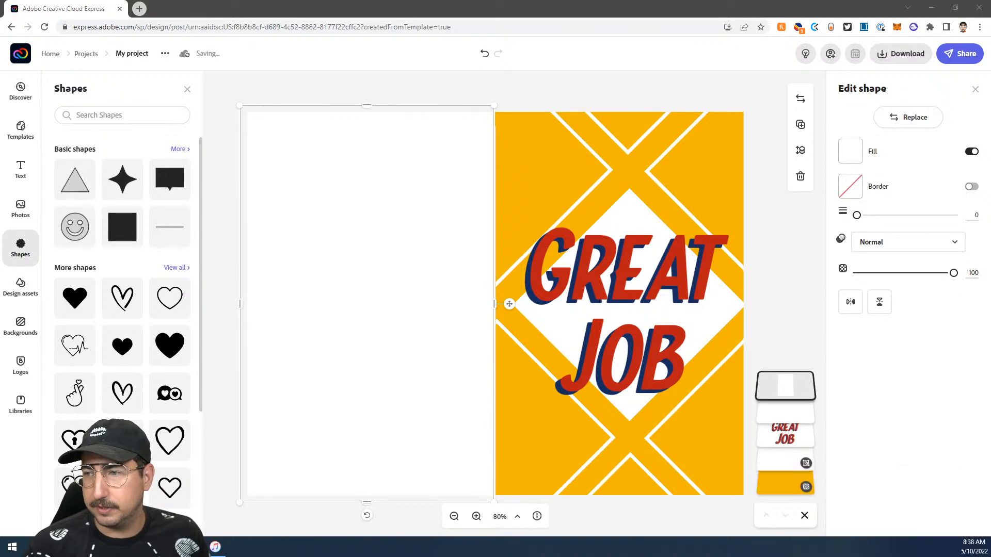
pyautogui.click(782, 411)
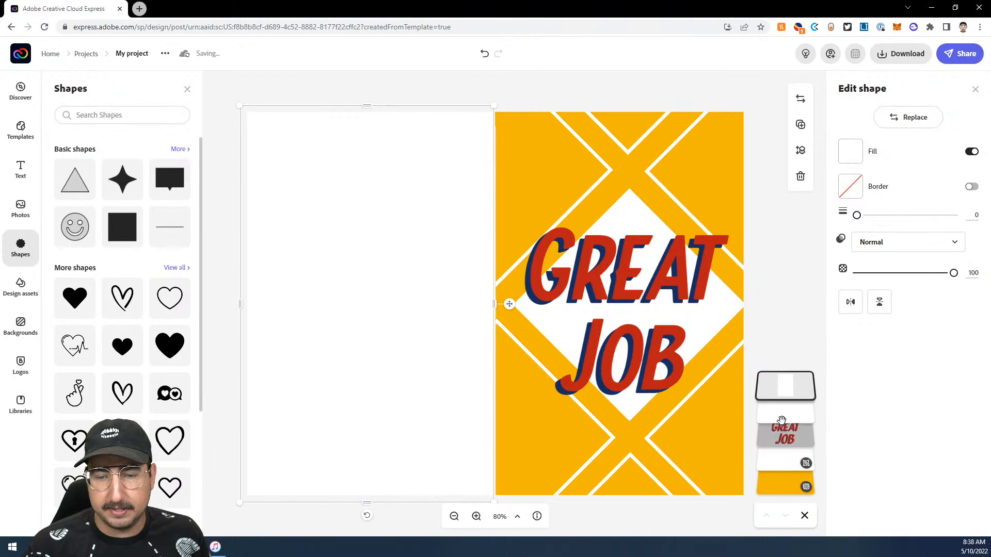
pyautogui.click(782, 411)
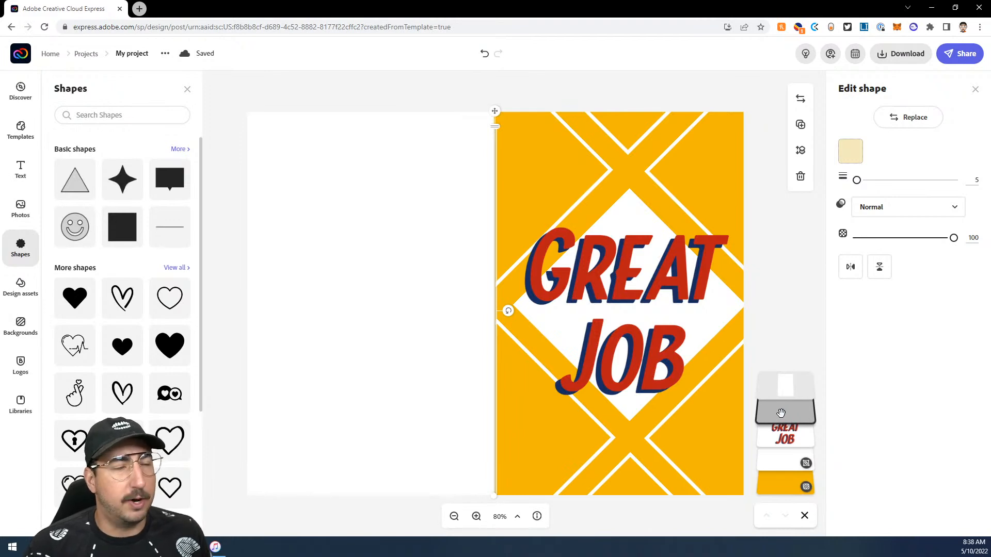
pyautogui.click(801, 176)
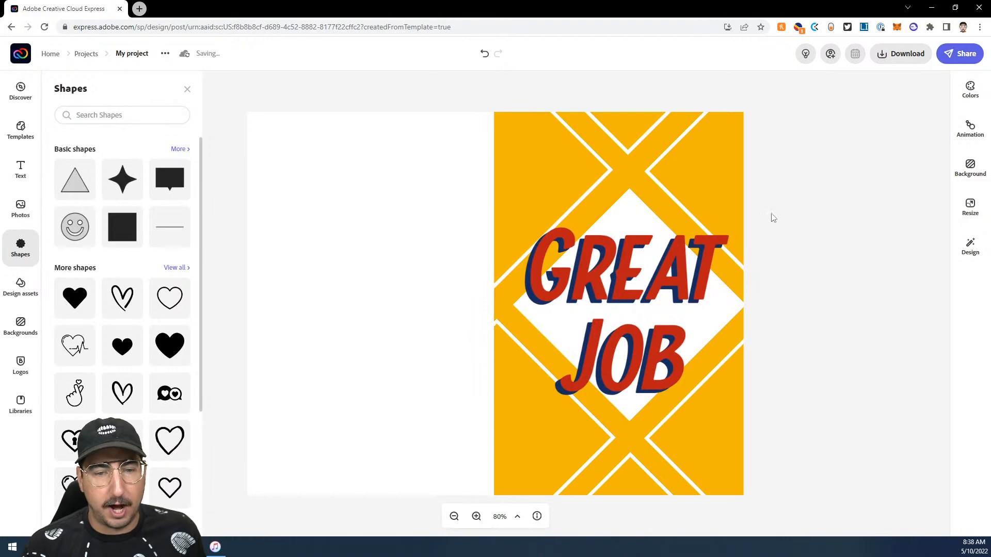
pyautogui.click(516, 341)
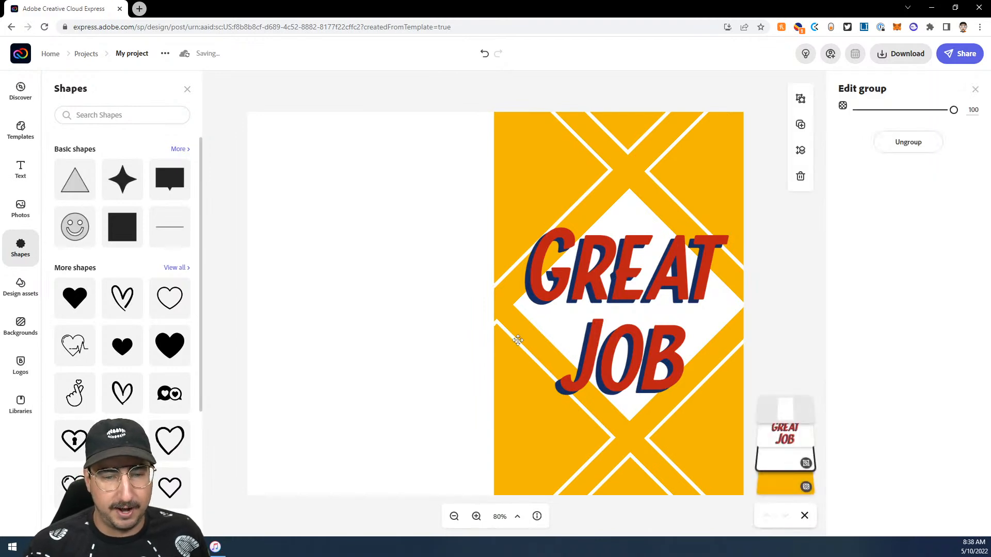
pyautogui.click(474, 86)
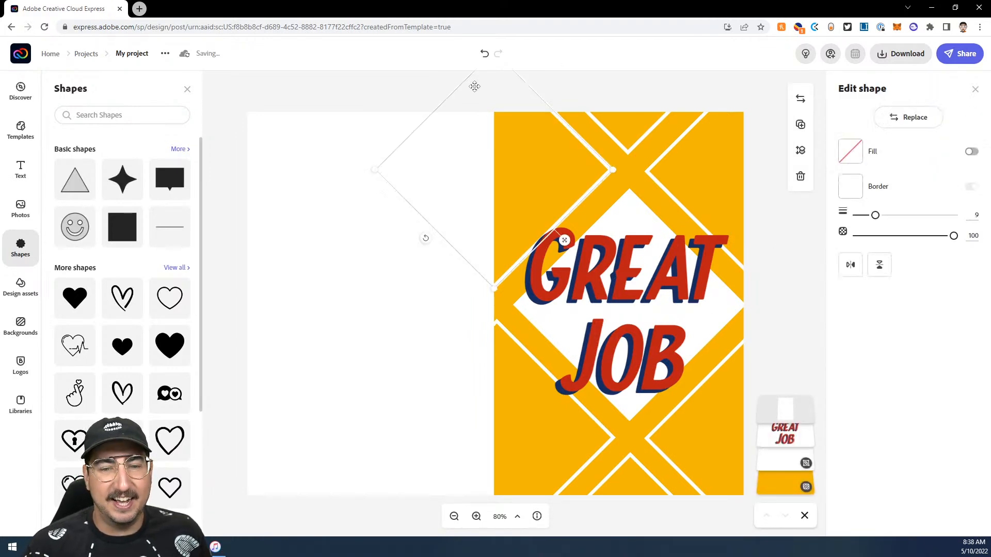
pyautogui.click(577, 75)
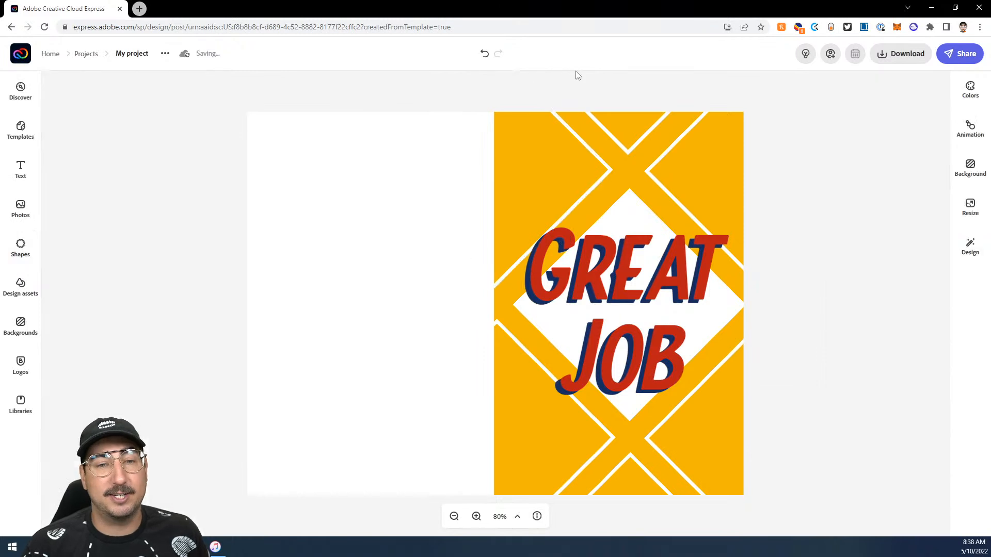
# Download the finished card as a PDF.
pyautogui.click(908, 59)
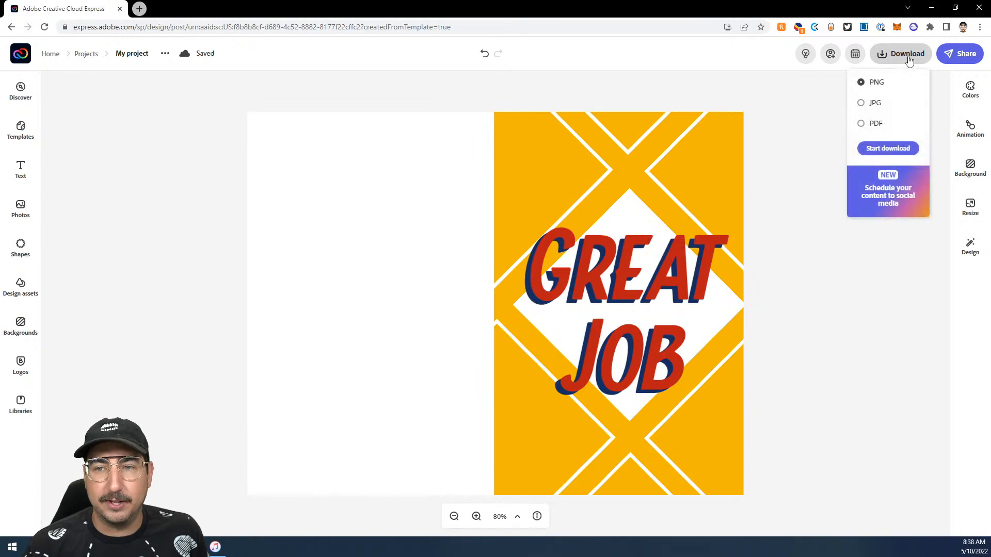
pyautogui.click(876, 124)
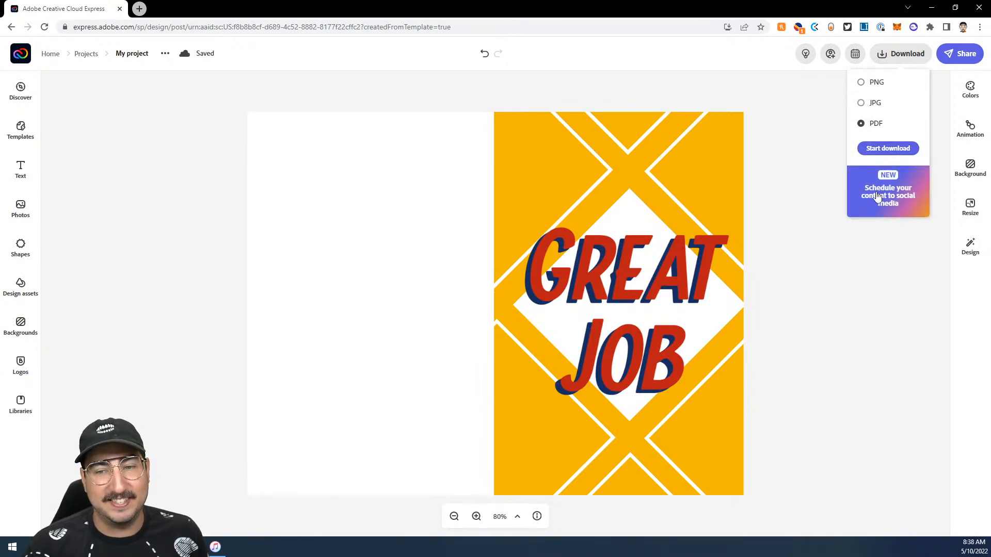
pyautogui.click(881, 150)
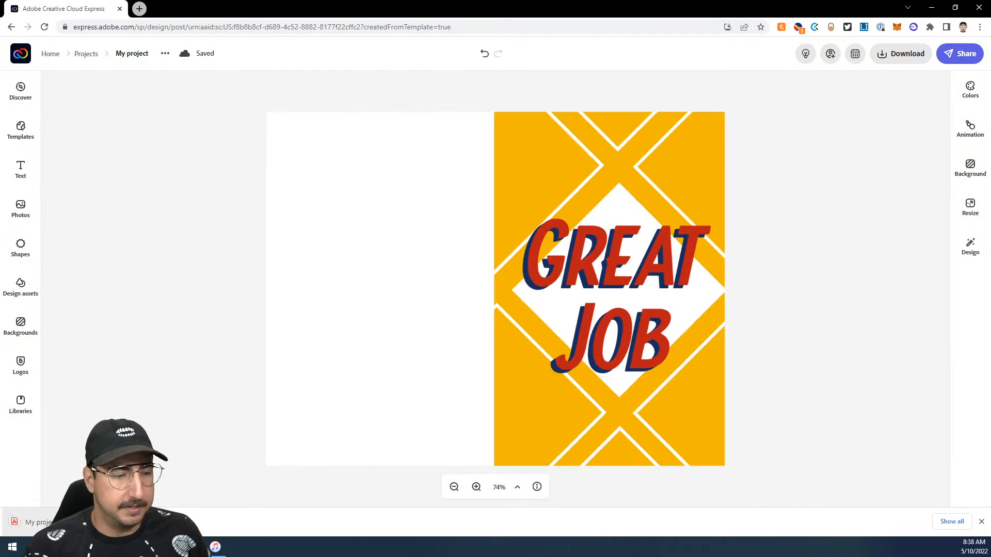
# Open the downloaded PDF, print one colour copy of all pages, and close the PDF to return to the design.
pyautogui.click(72, 522)
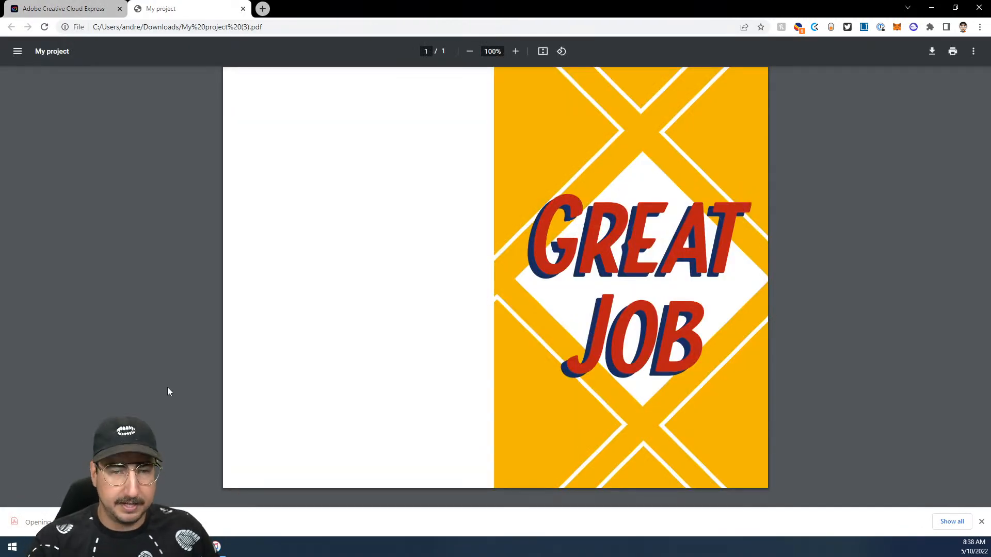
pyautogui.hotkey('ctrl', 'p')
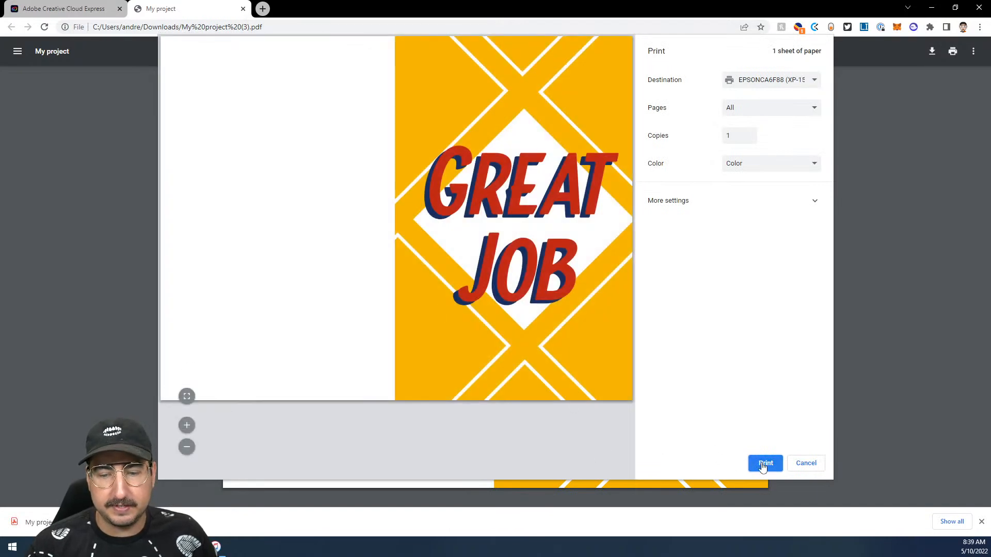
pyautogui.click(765, 464)
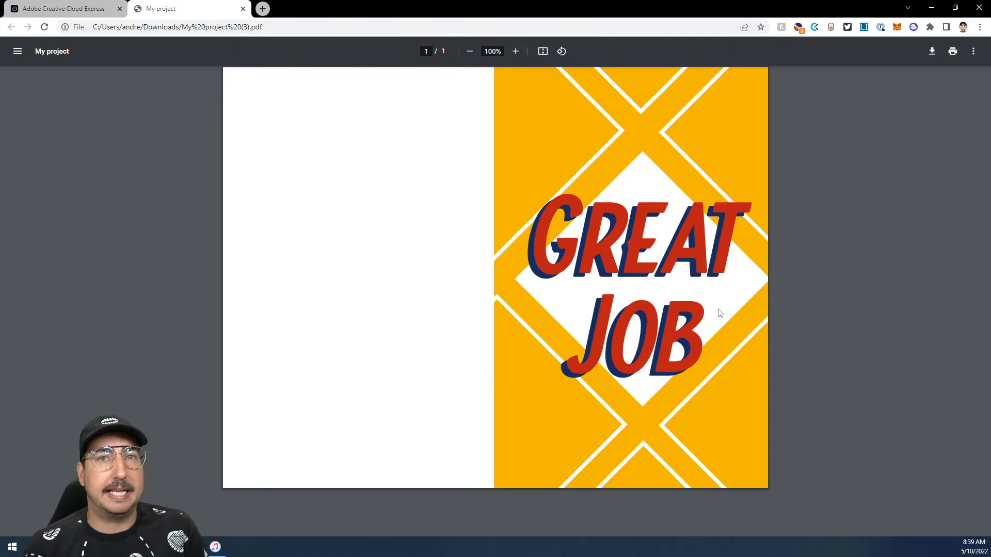
pyautogui.click(242, 8)
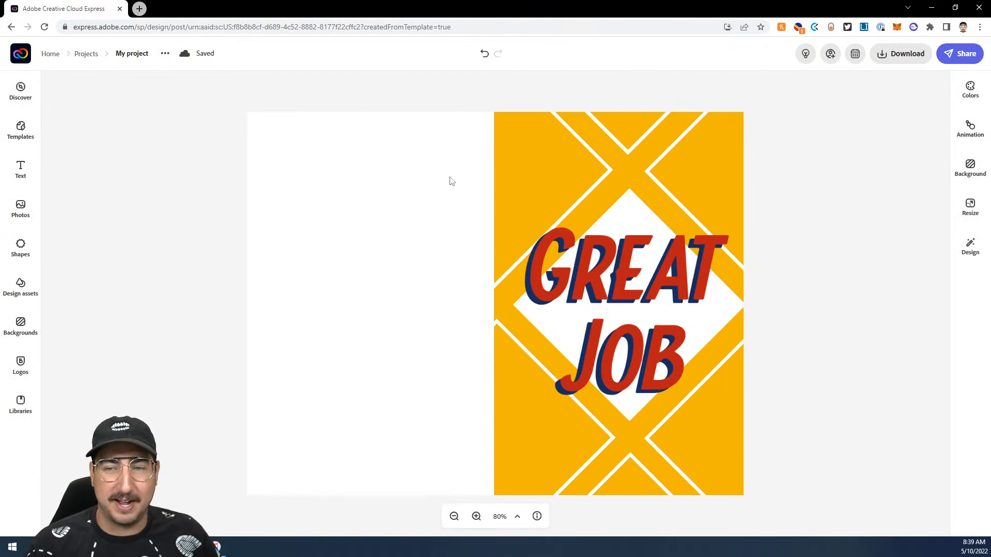
# Delete the white rectangle covering the card's left half.
pyautogui.click(438, 198)
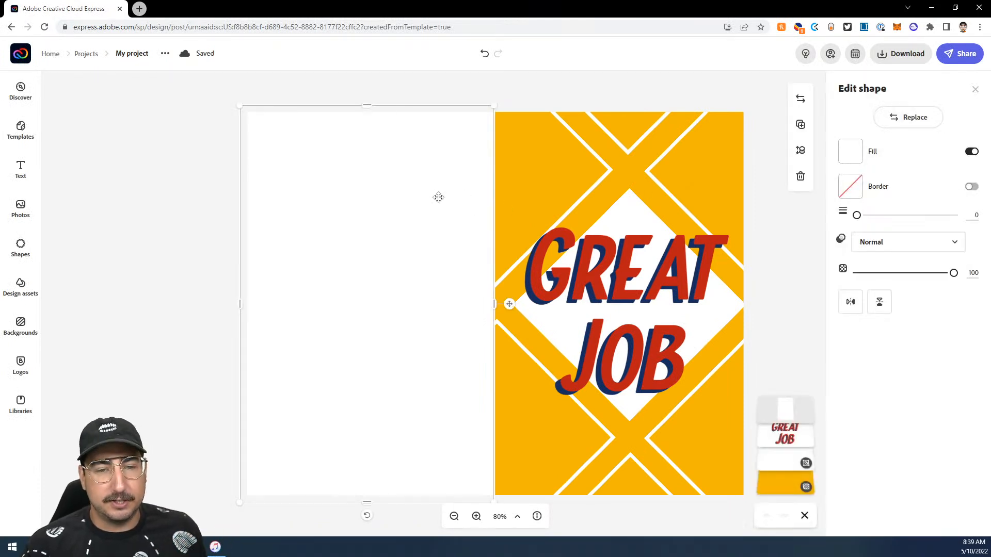
pyautogui.press('Delete')
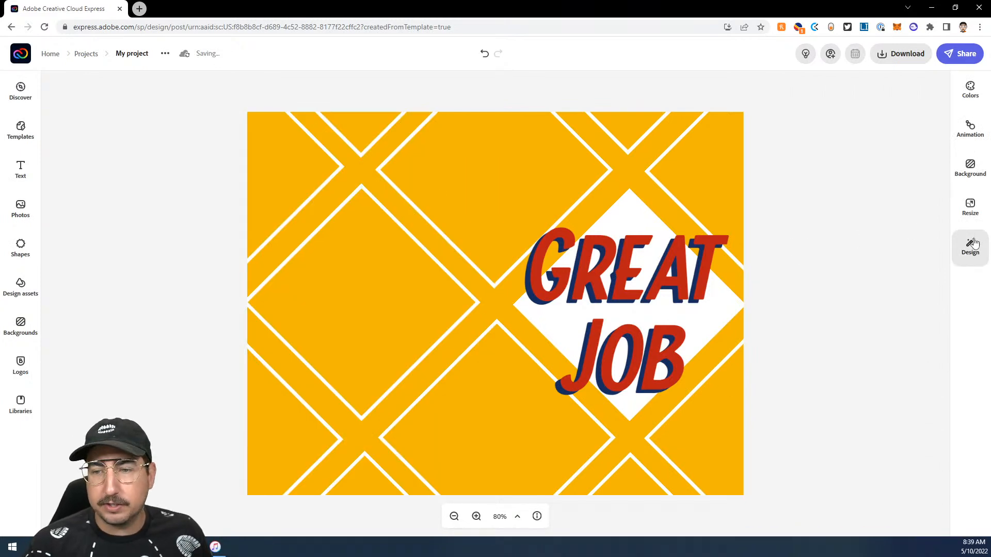
# Resize the design to a custom size of 8.5 in wide by 11 in high.
pyautogui.click(971, 214)
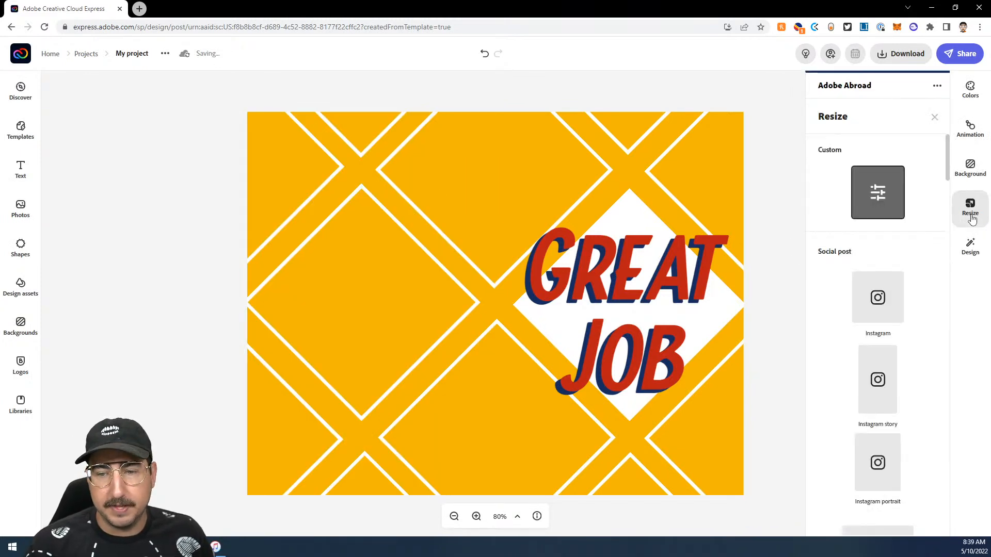
pyautogui.click(879, 190)
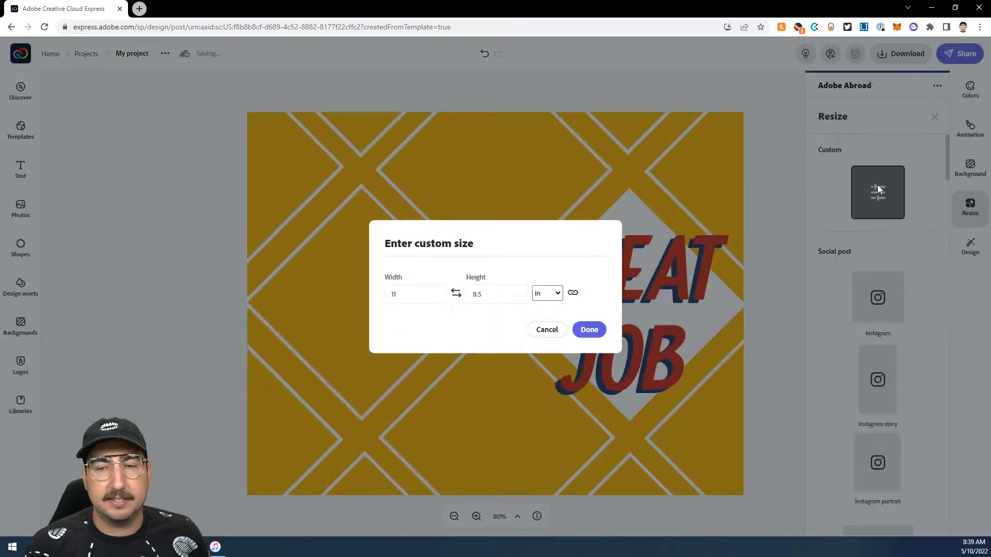
pyautogui.click(422, 290)
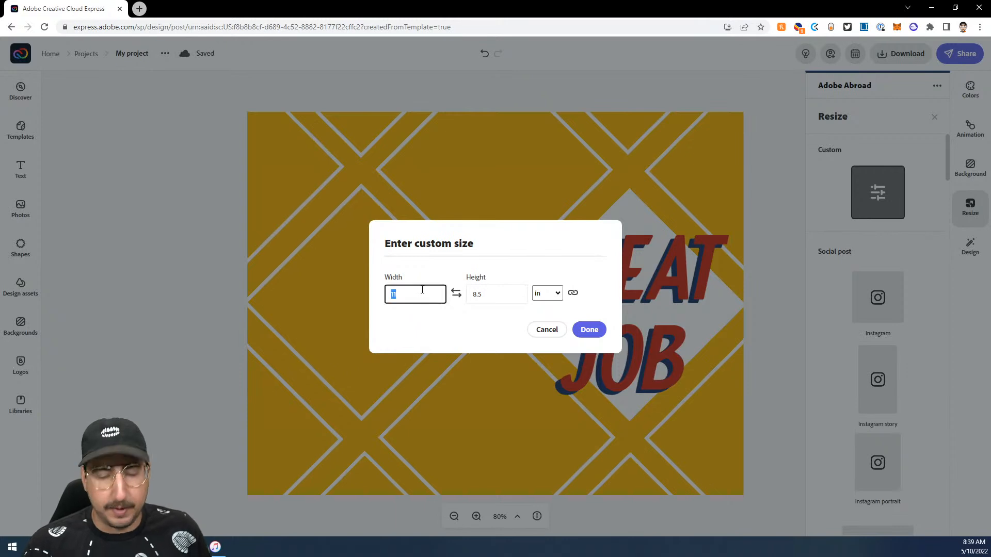
pyautogui.press('Tab')
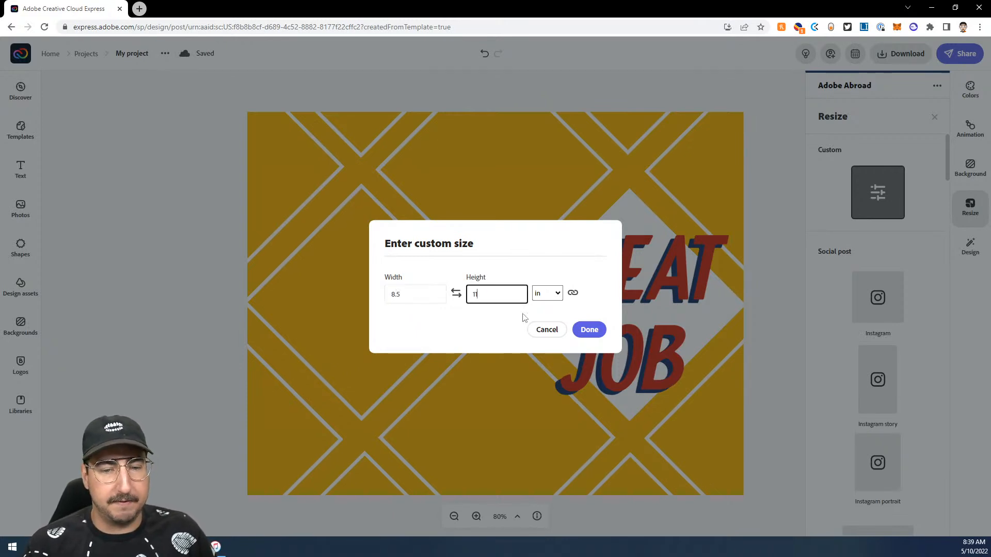
pyautogui.click(590, 330)
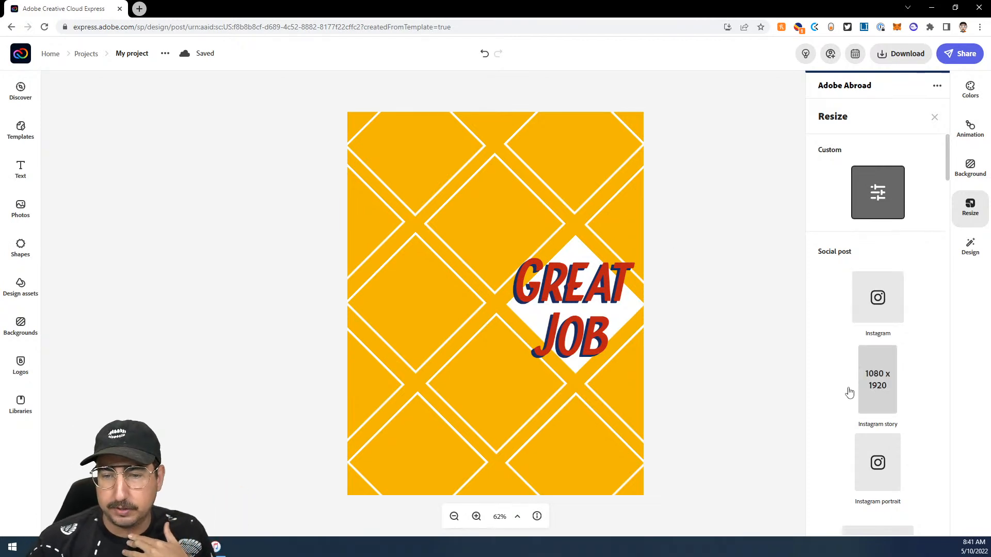
# Resize the design to the 1080 x 1080 Instagram format and move the lettering and diamond group so both sit centred.
pyautogui.click(880, 306)
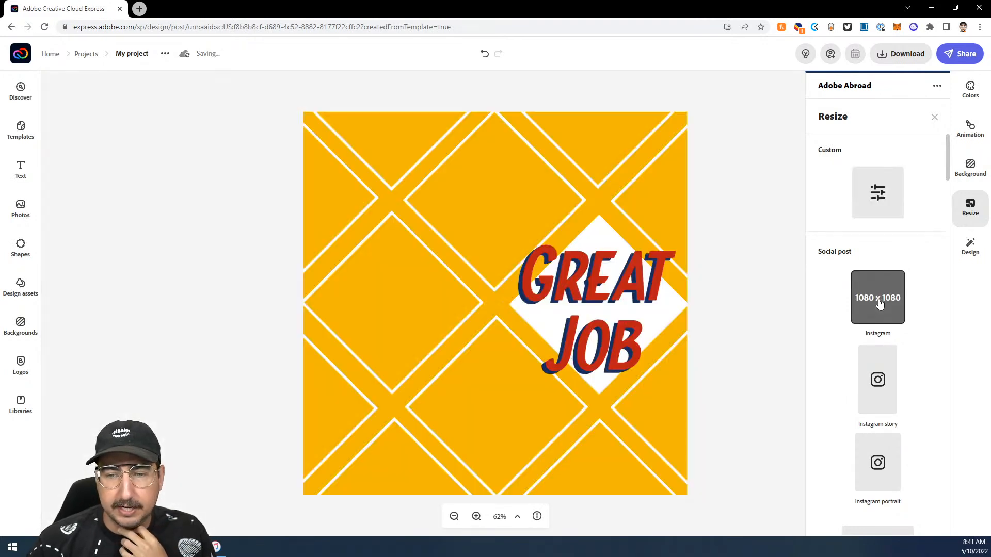
pyautogui.click(599, 273)
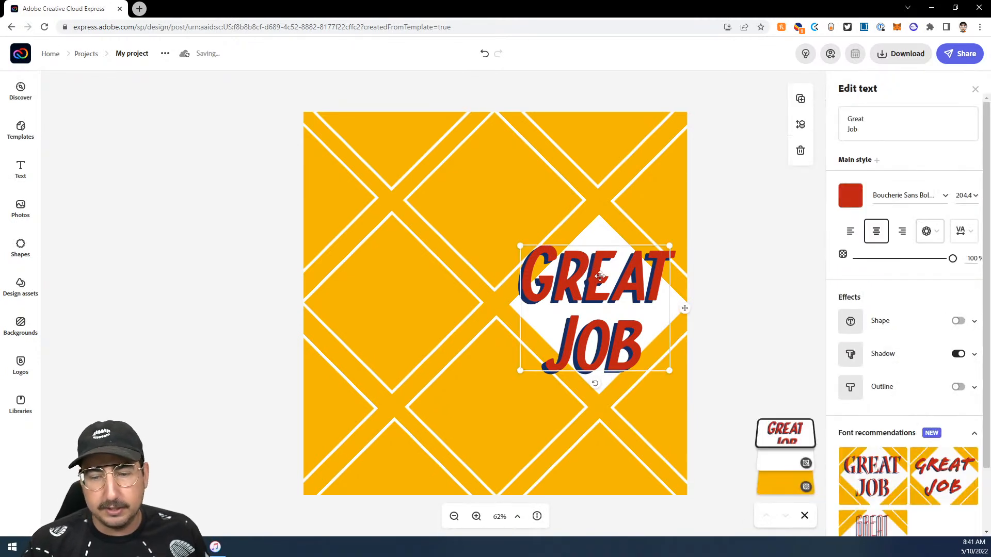
pyautogui.moveTo(599, 276); pyautogui.dragTo(475, 268)
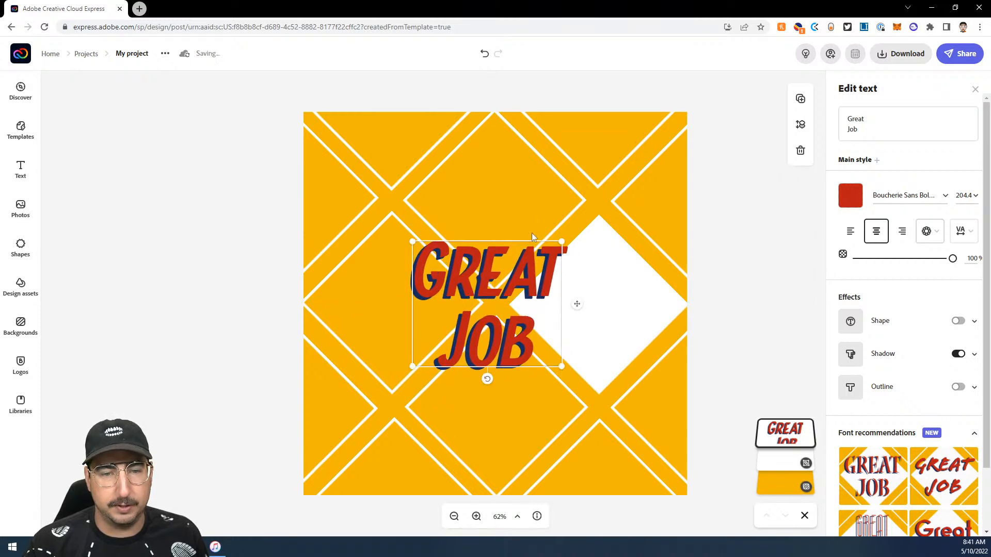
pyautogui.click(599, 228)
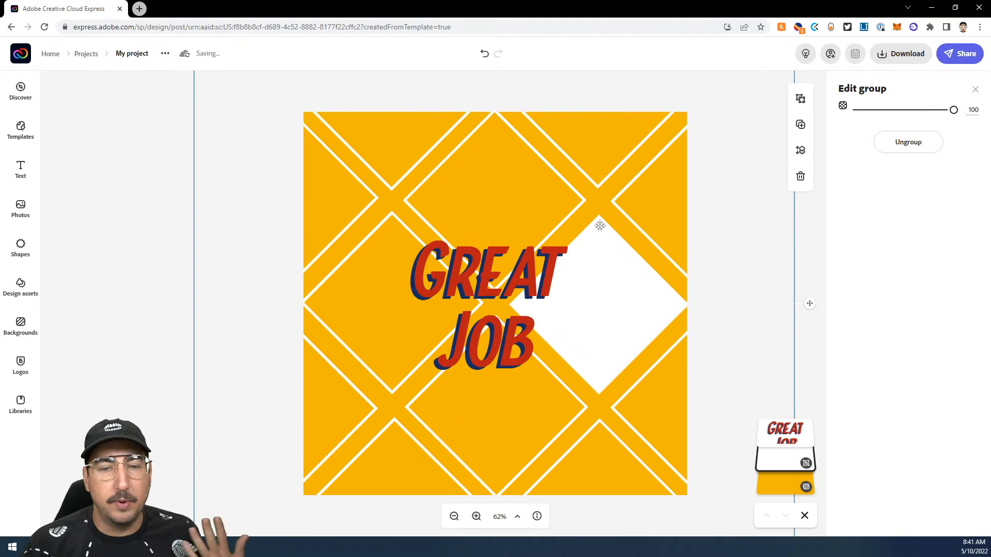
pyautogui.moveTo(598, 224); pyautogui.dragTo(493, 232)
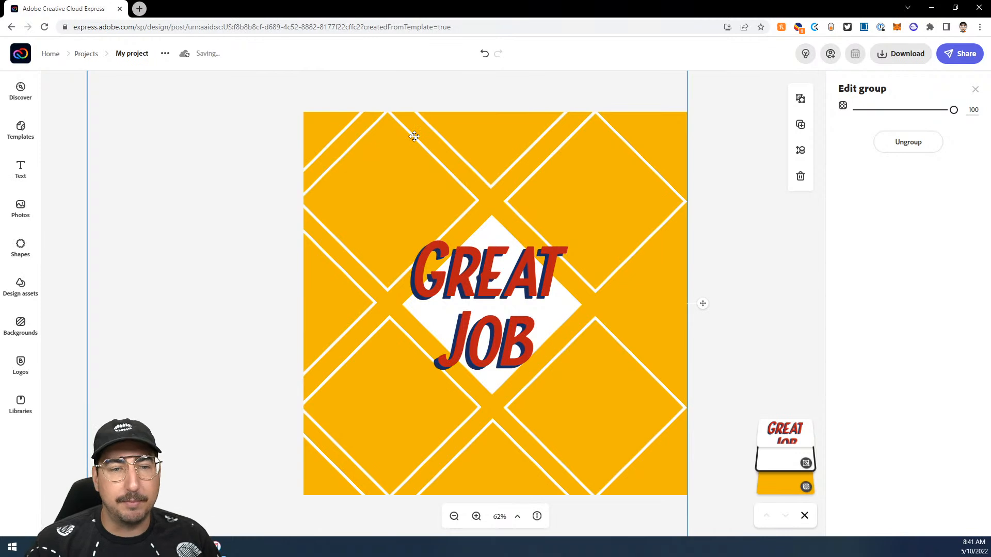
pyautogui.click(425, 148)
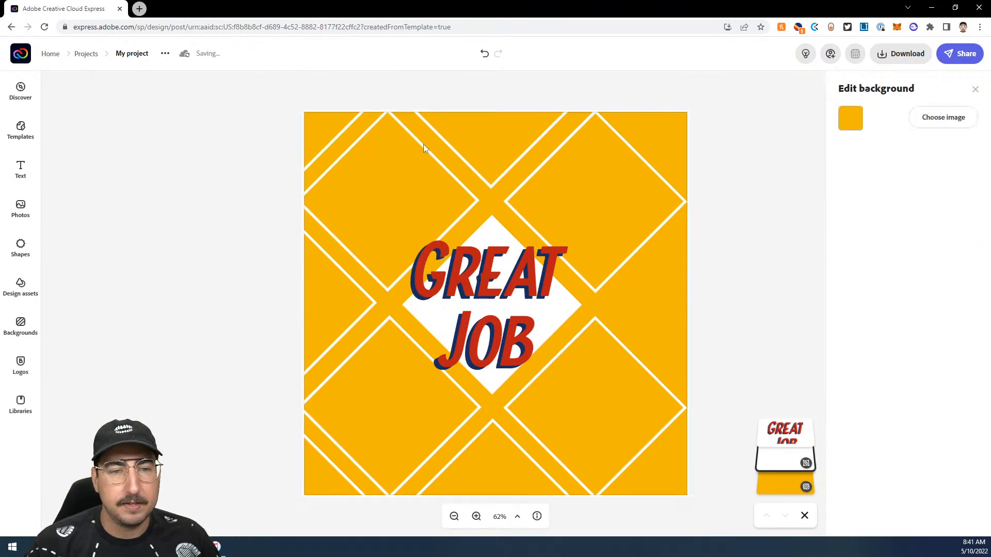
pyautogui.click(422, 147)
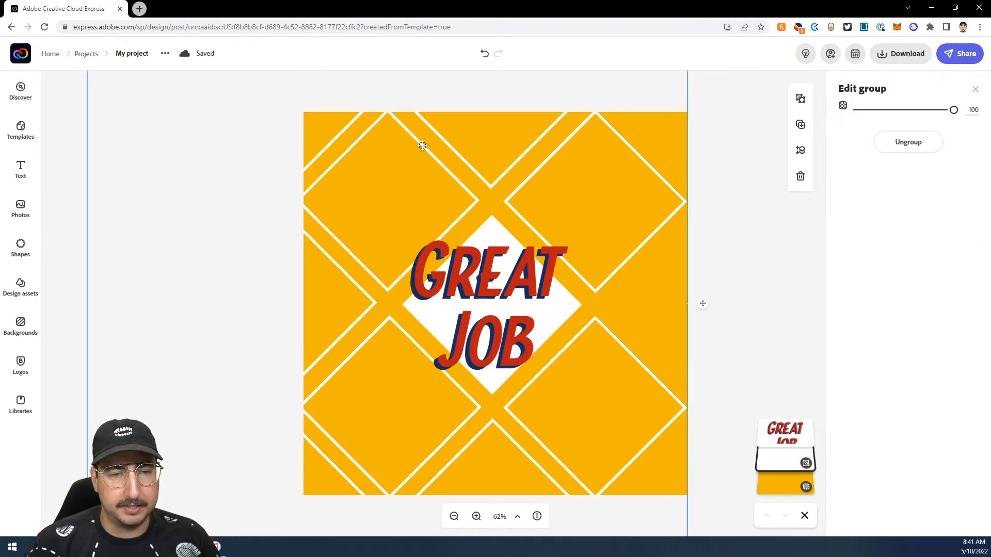
pyautogui.click(422, 146)
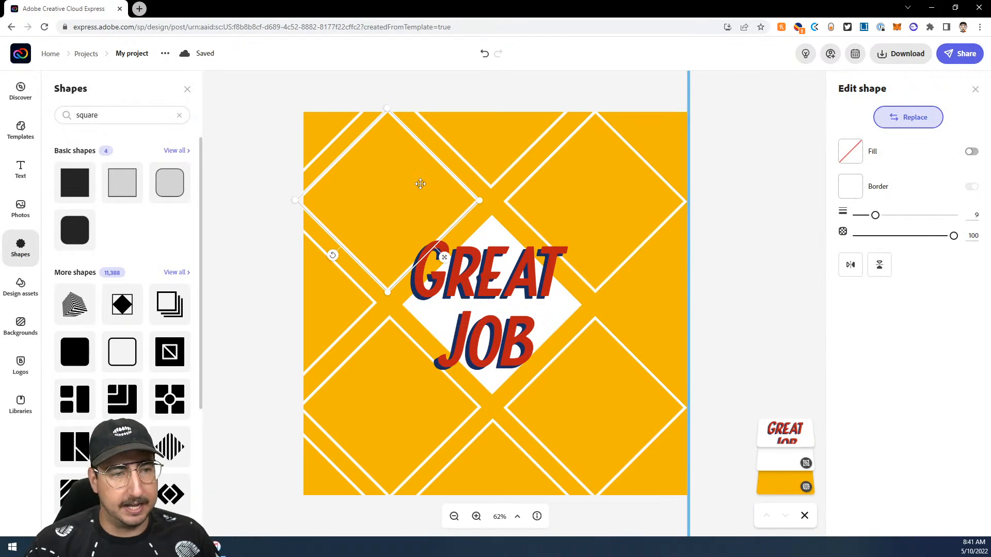
pyautogui.click(432, 150)
pyautogui.click(432, 153)
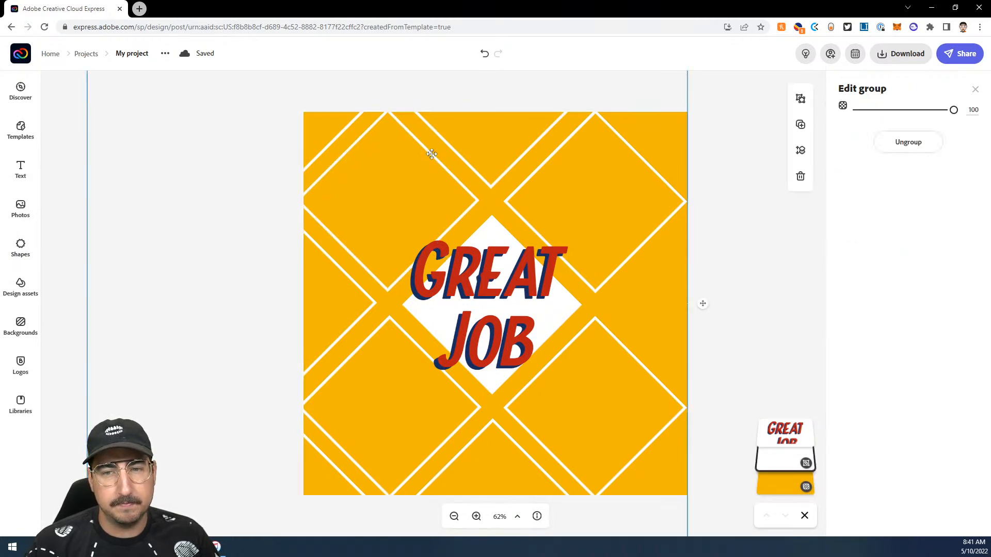
pyautogui.click(432, 153)
pyautogui.click(716, 186)
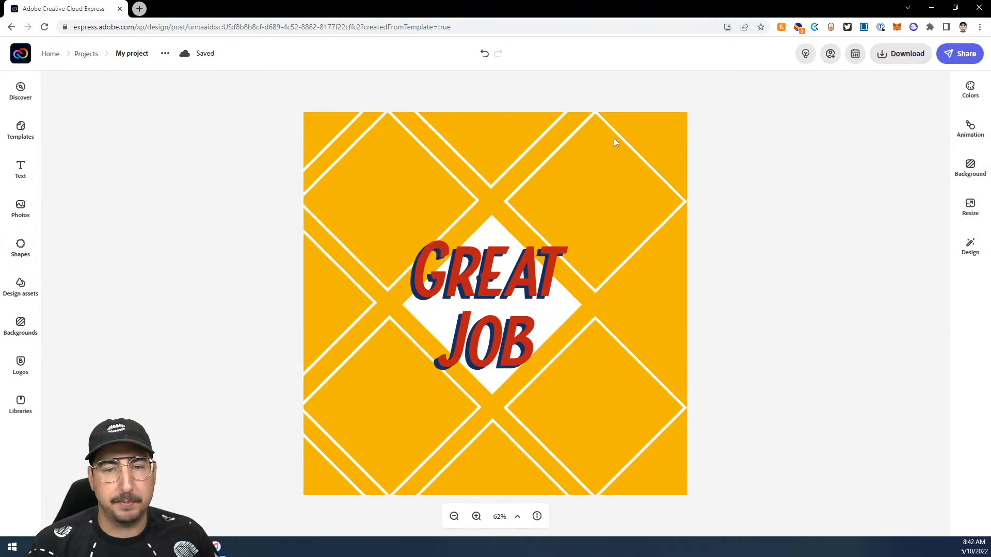
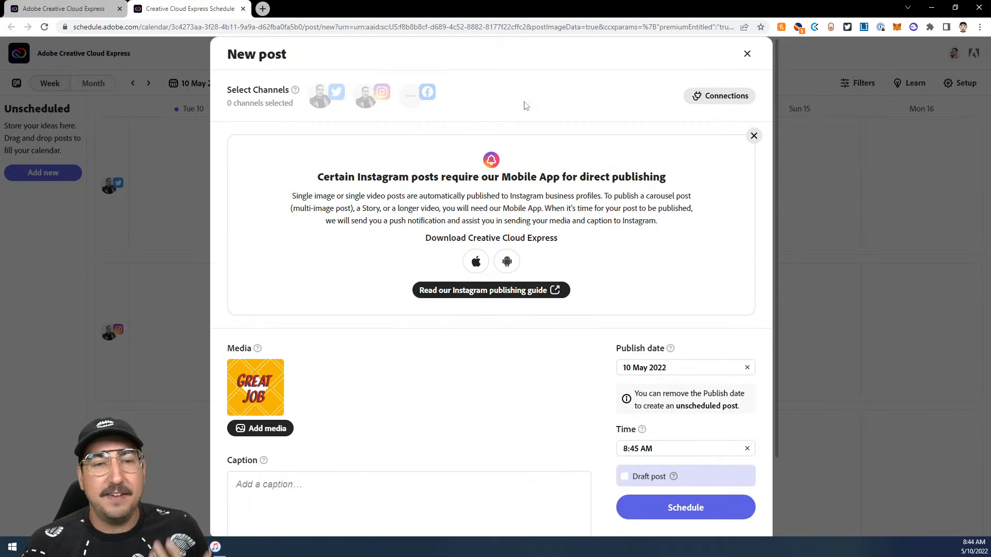
# Check the social channel connections for the new scheduled post and return to the post form.
pyautogui.click(730, 100)
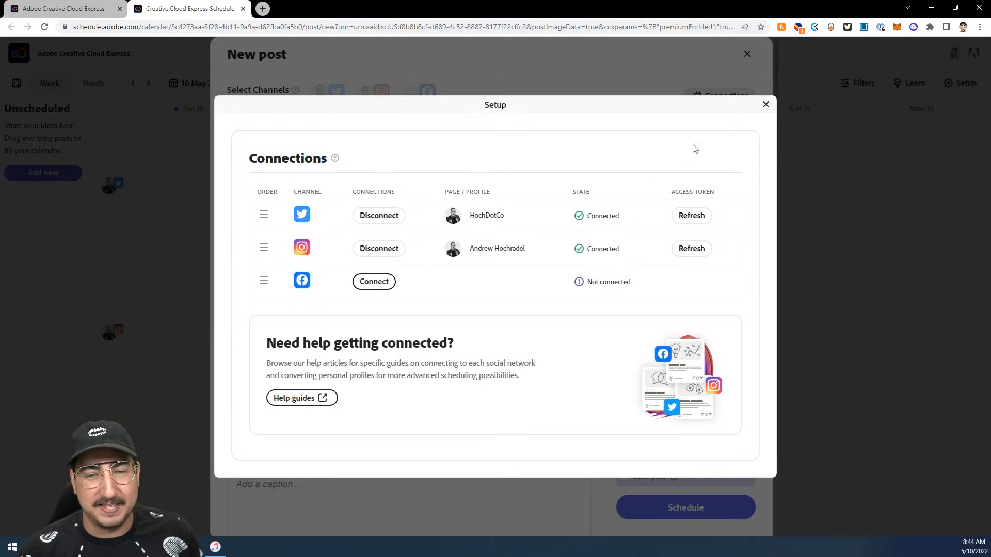
pyautogui.click(766, 105)
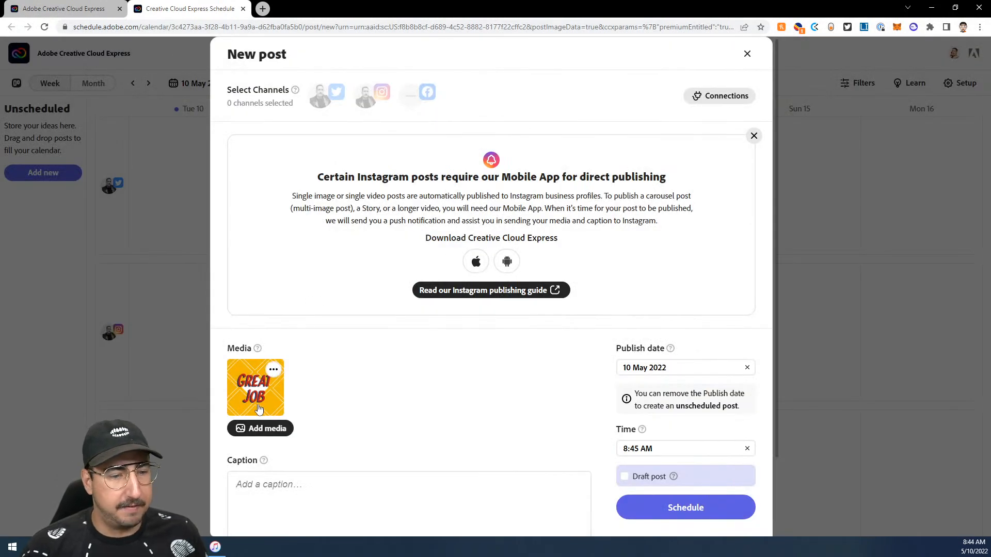
# Set the post's publish date to 13 May 2022.
pyautogui.scroll(-2, 328, 398)
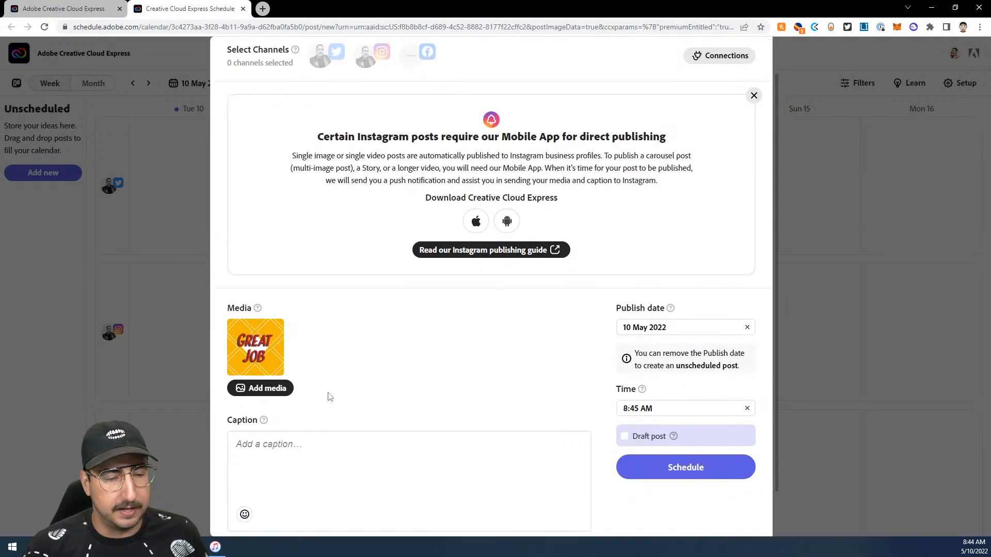
pyautogui.scroll(-2, 329, 398)
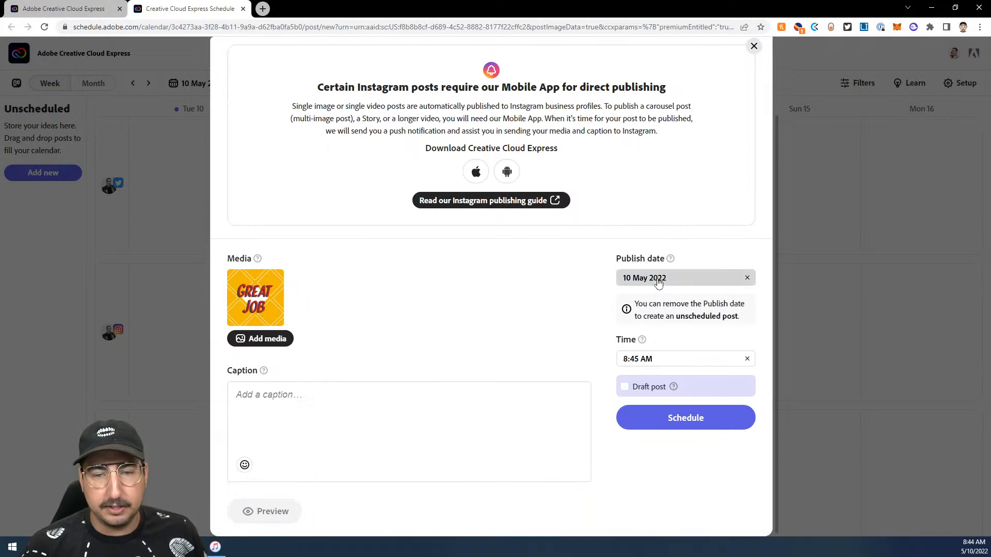
pyautogui.click(659, 283)
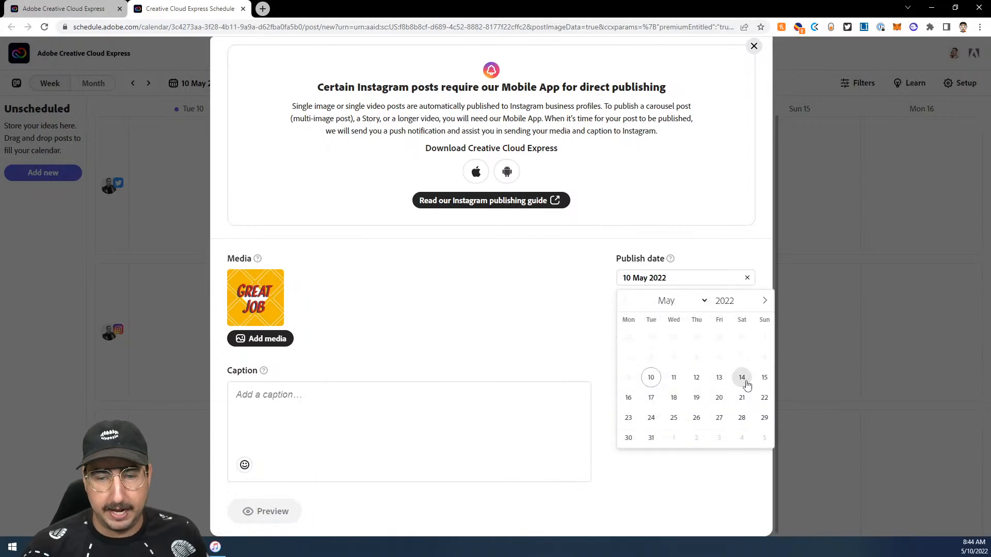
pyautogui.click(746, 384)
pyautogui.click(701, 280)
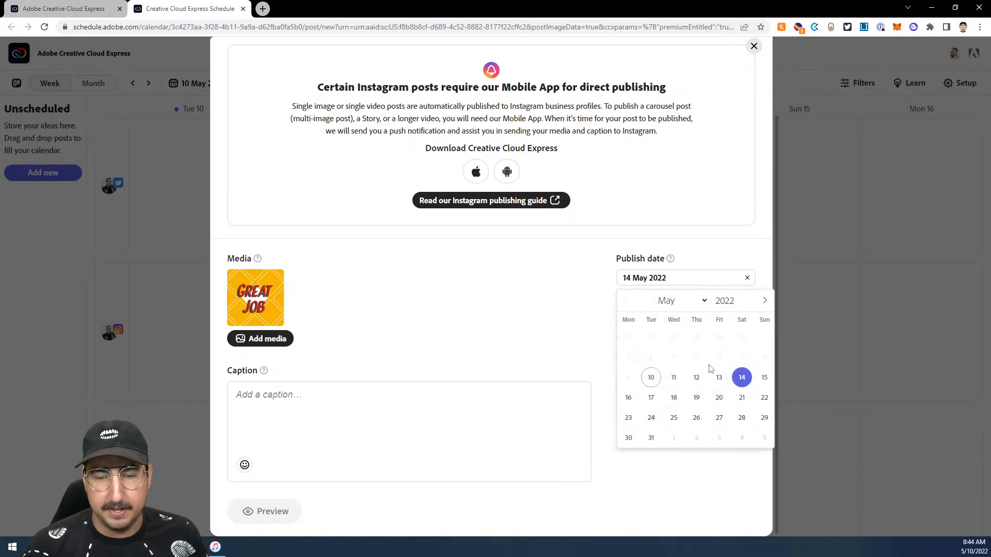
pyautogui.click(717, 380)
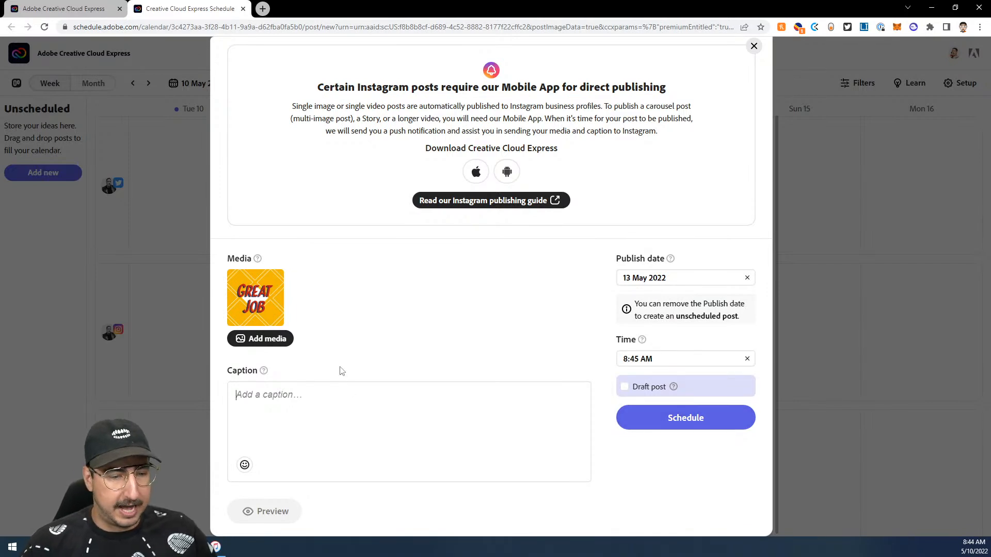
# Write the caption "Great Job to our star student" followed by the student's handle, an exclamation mark and a thumbs-up emoji.
pyautogui.write('Gr')
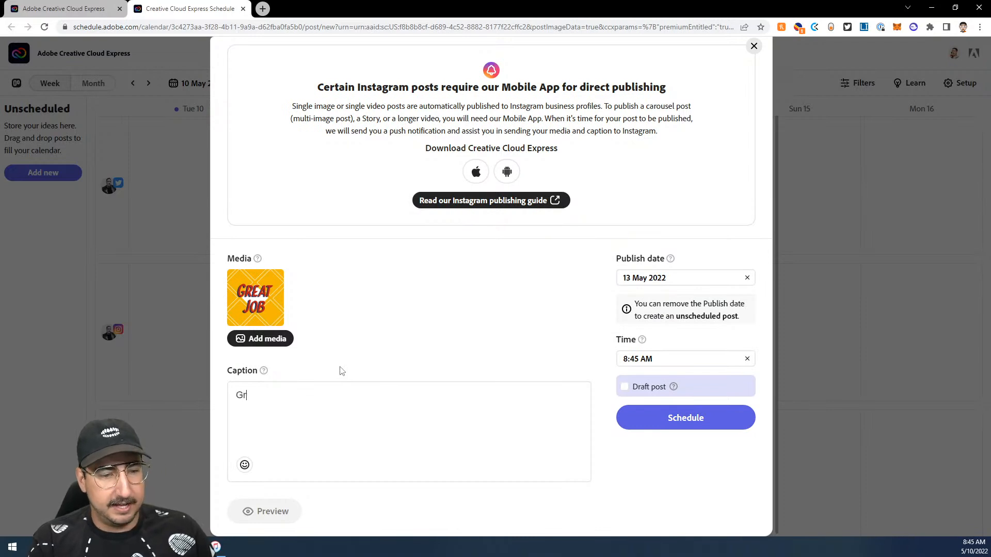
pyautogui.write('eat Job to our st')
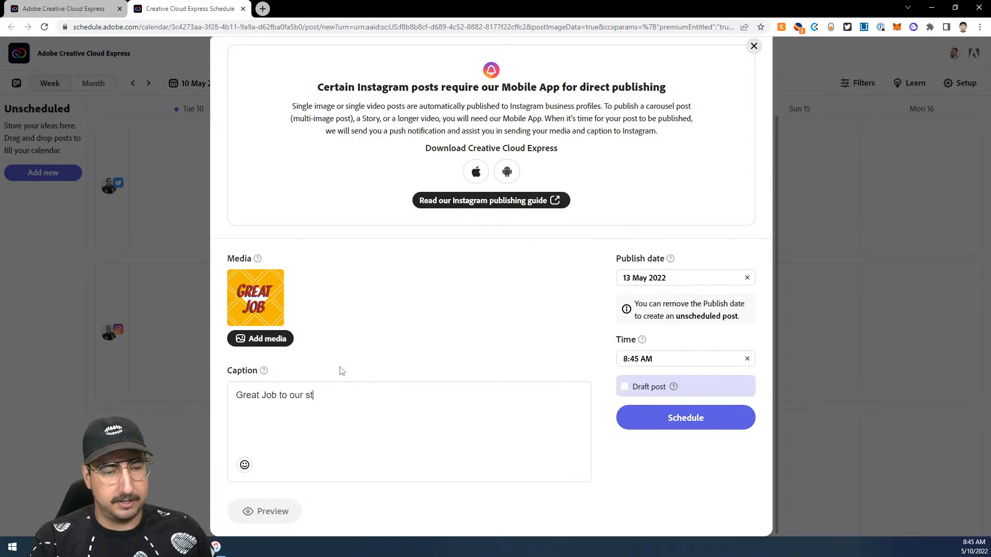
pyautogui.write('ar student')
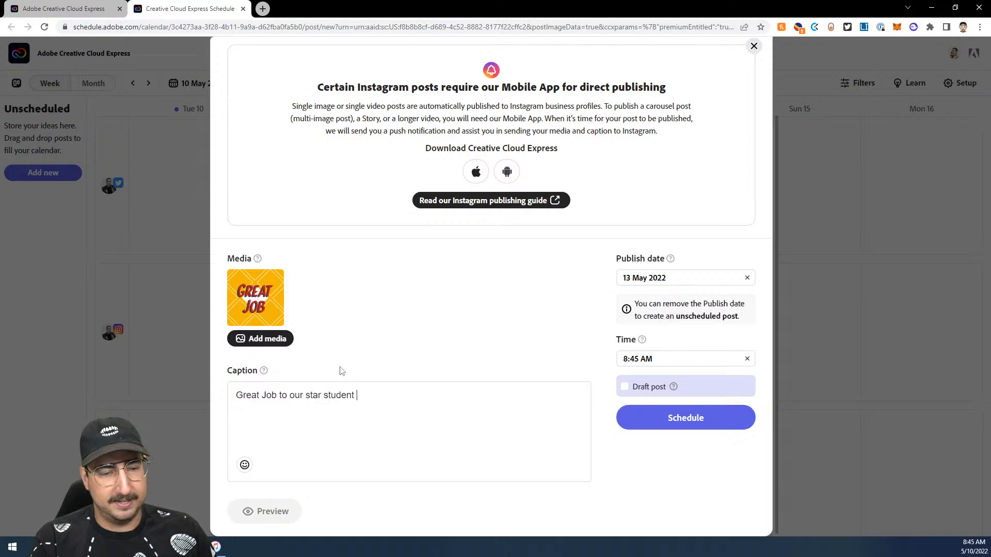
pyautogui.write(' @CodiBear!')
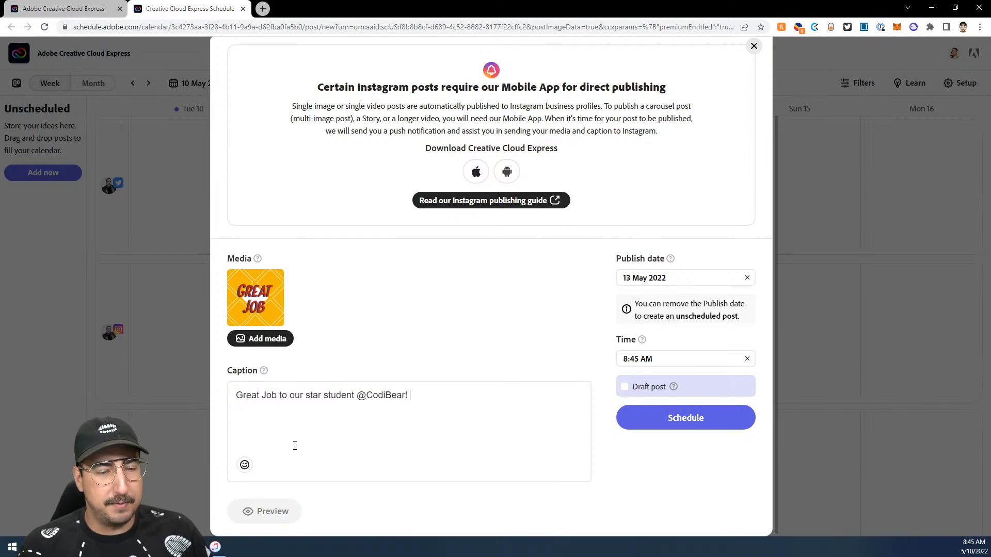
pyautogui.click(244, 466)
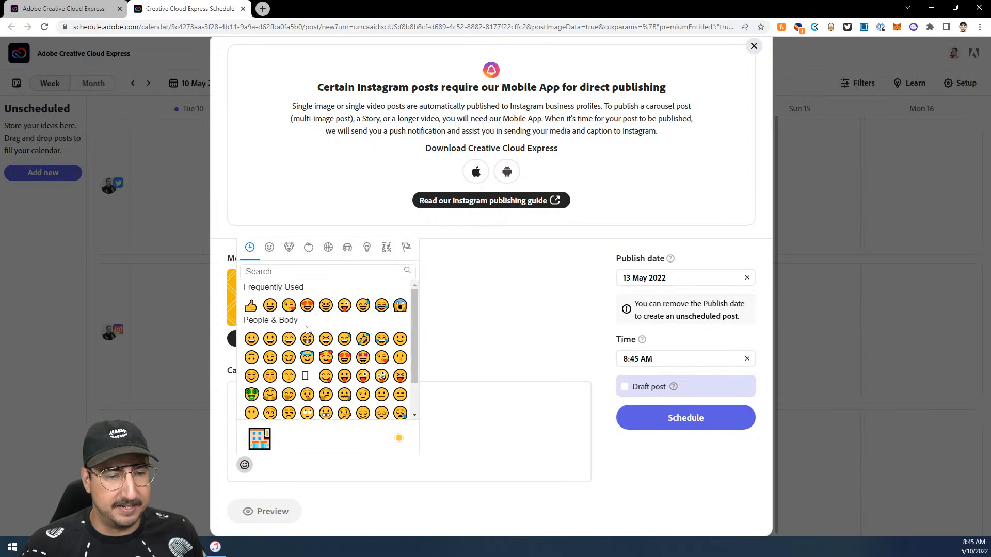
pyautogui.click(251, 306)
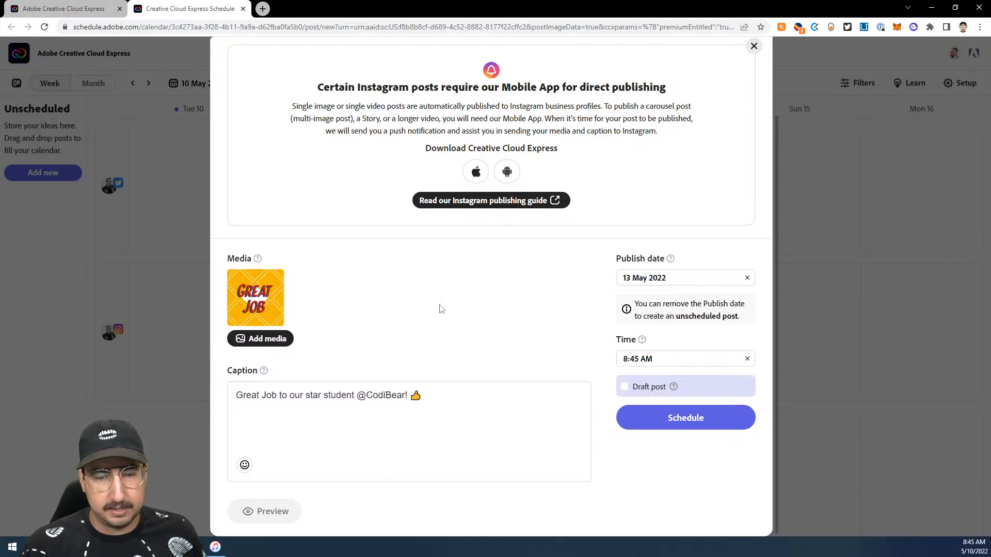
# Try to schedule the post, and select the Twitter and Instagram channels for it.
pyautogui.scroll(2, 532, 335)
pyautogui.scroll(-2, 533, 336)
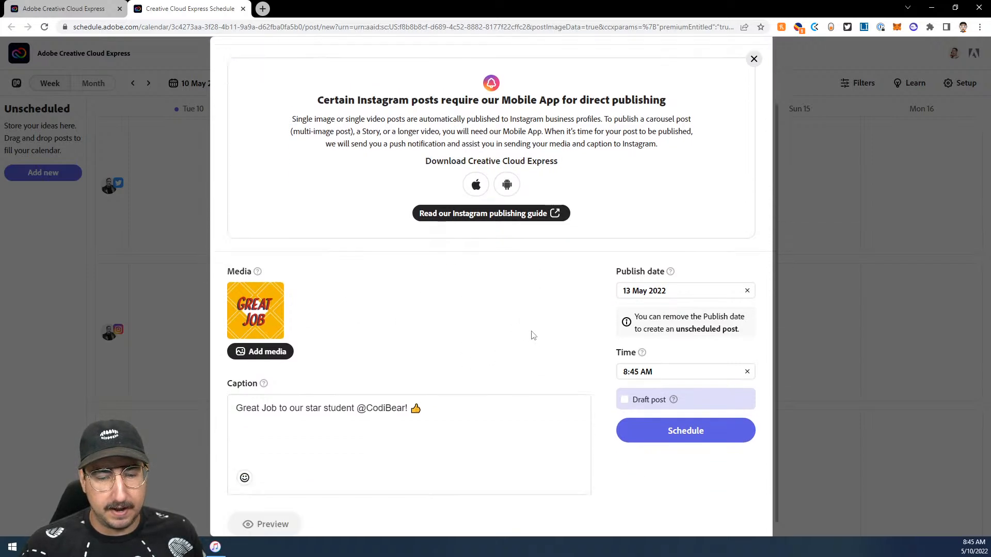
pyautogui.click(682, 424)
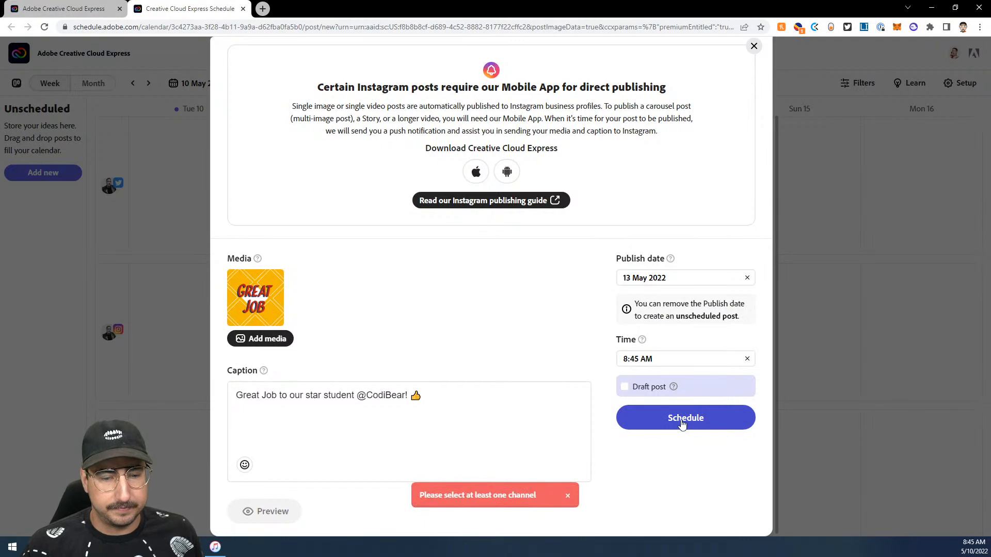
pyautogui.scroll(2, 357, 332)
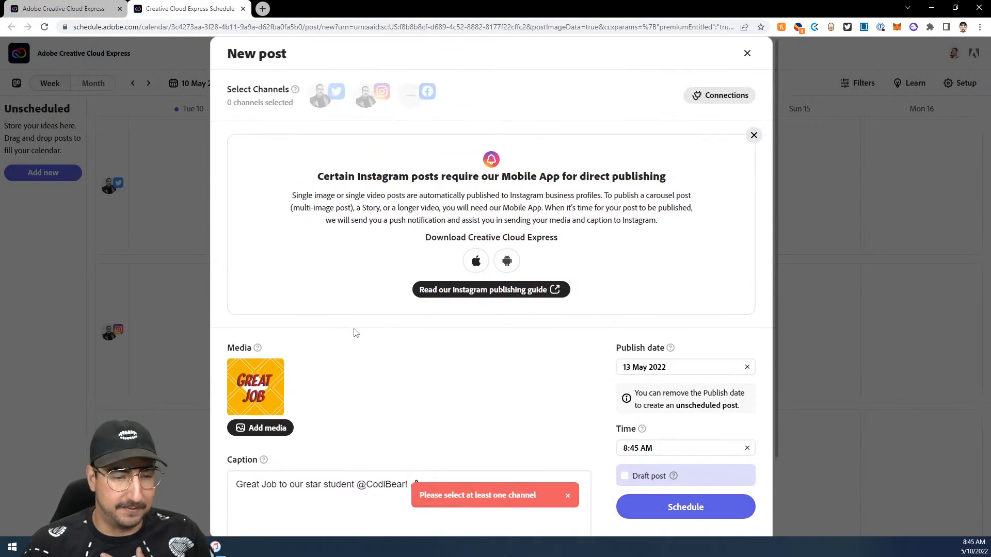
pyautogui.click(364, 98)
pyautogui.scroll(-2, 356, 99)
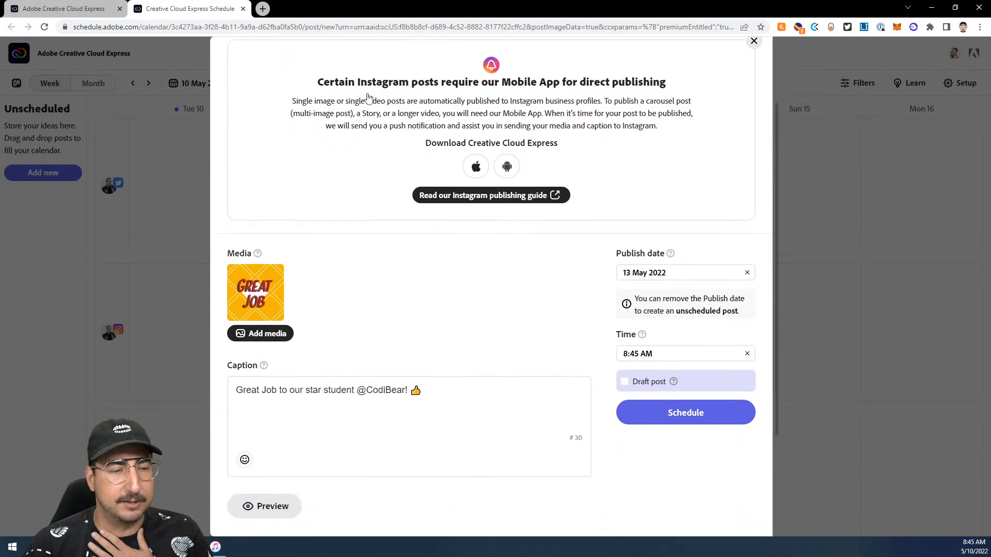
pyautogui.scroll(2, 351, 96)
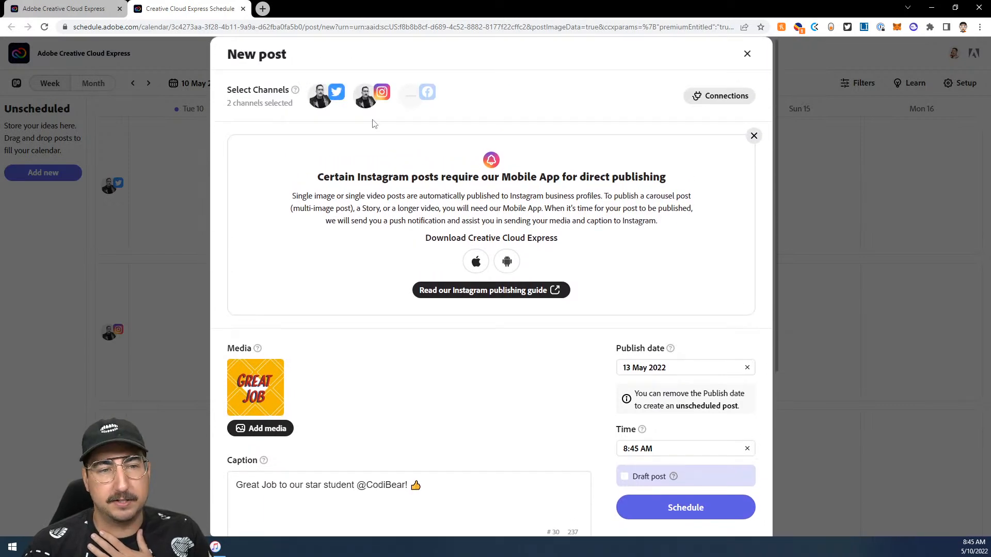
# Preview how the post will look on Instagram and Twitter, and return to the post form.
pyautogui.scroll(-3, 361, 155)
pyautogui.scroll(-1, 335, 195)
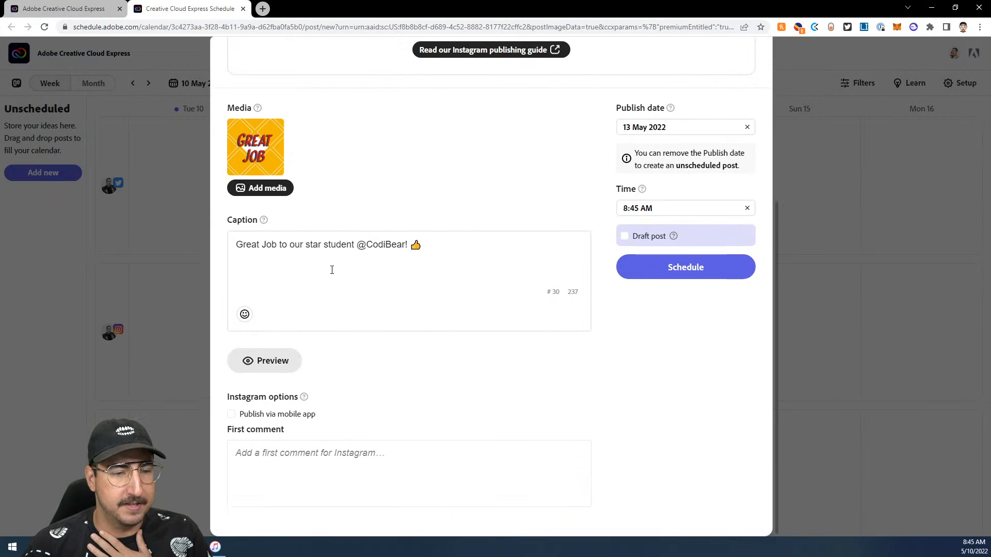
pyautogui.click(271, 362)
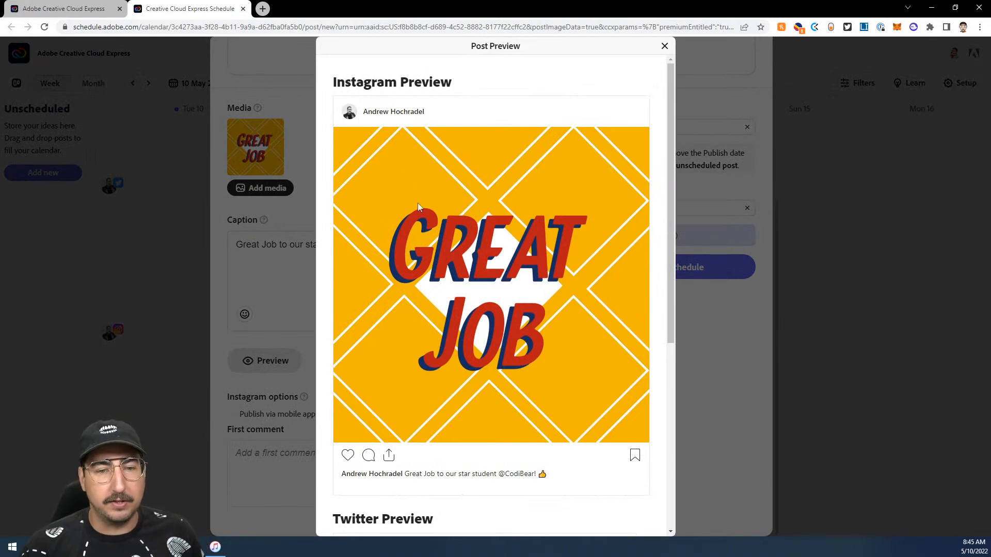
pyautogui.scroll(-1, 417, 202)
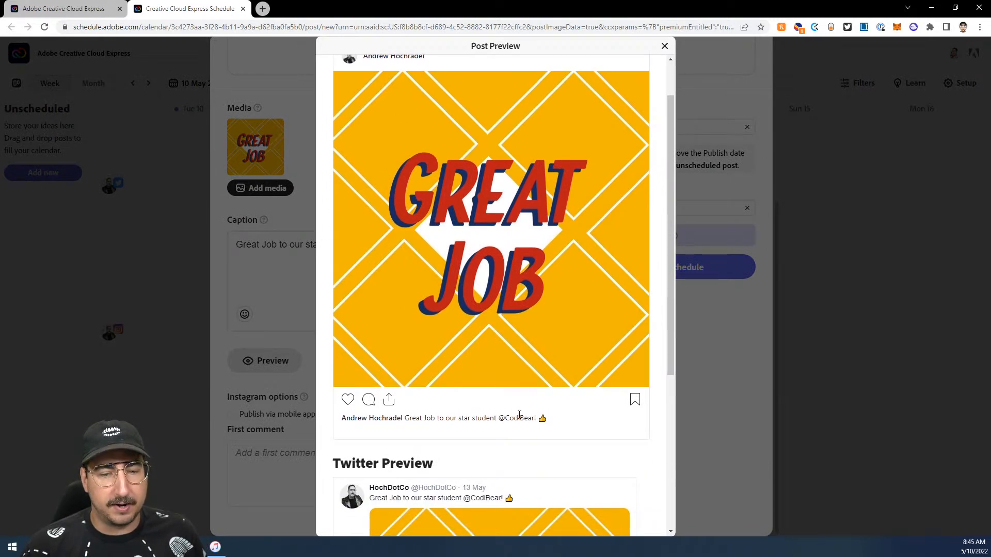
pyautogui.scroll(-5, 516, 417)
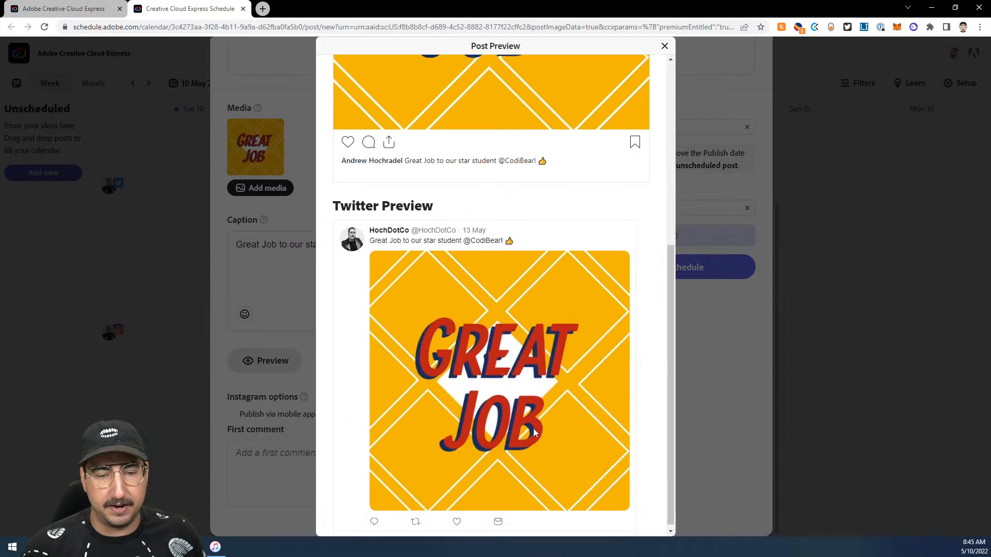
pyautogui.click(772, 302)
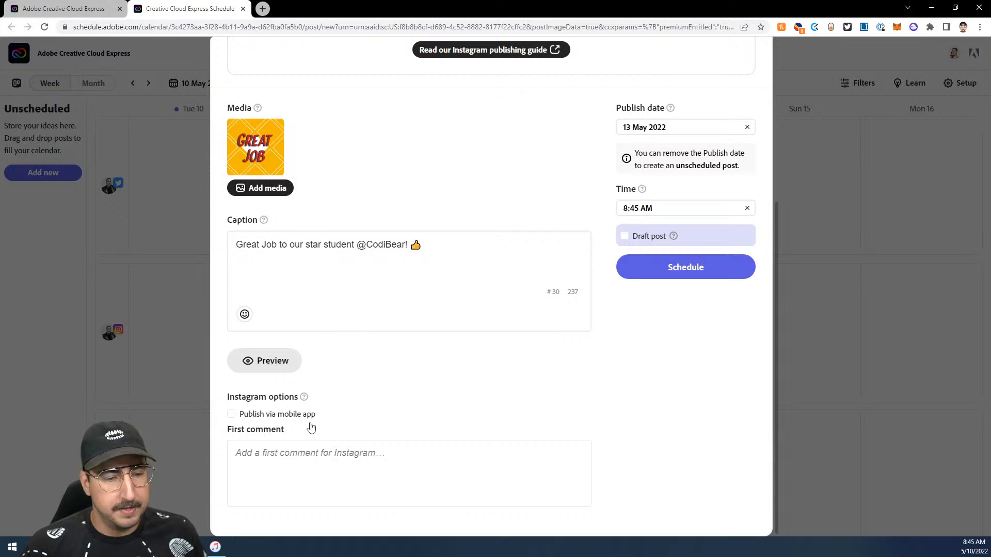
# Add "#students #CreativeCloudExpress" as the first Instagram comment and schedule the post.
pyautogui.click(366, 464)
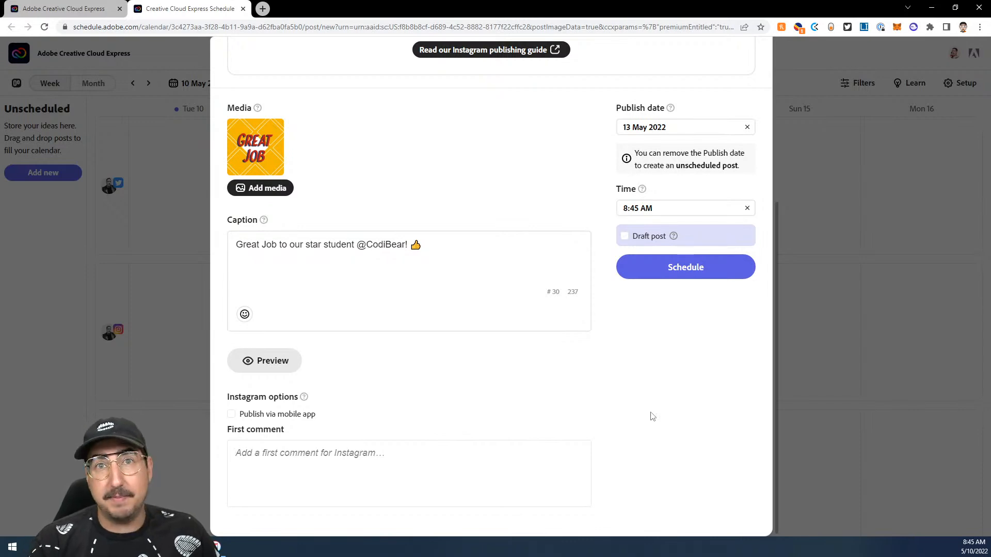
pyautogui.write('#students #')
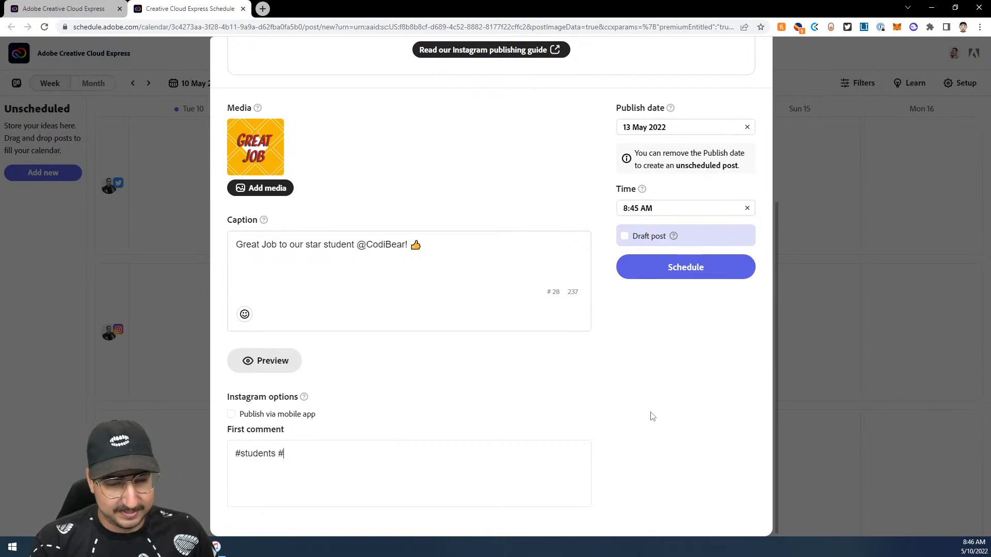
pyautogui.write('C')
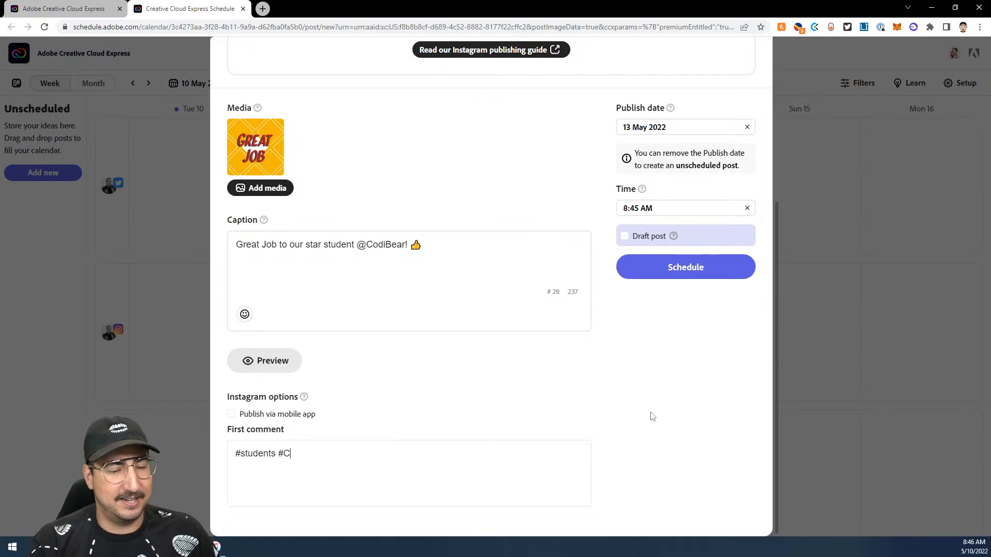
pyautogui.write('reative')
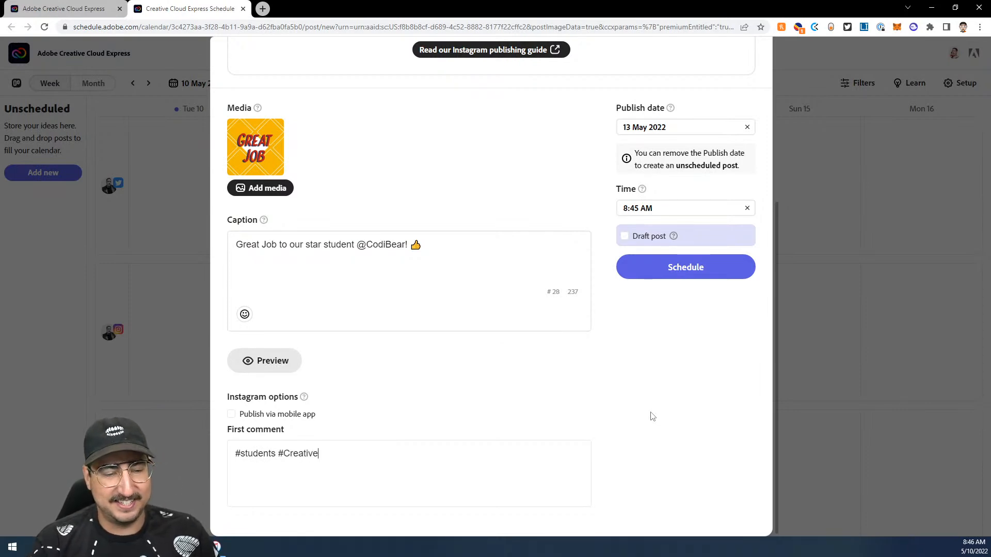
pyautogui.write('CloudExpress')
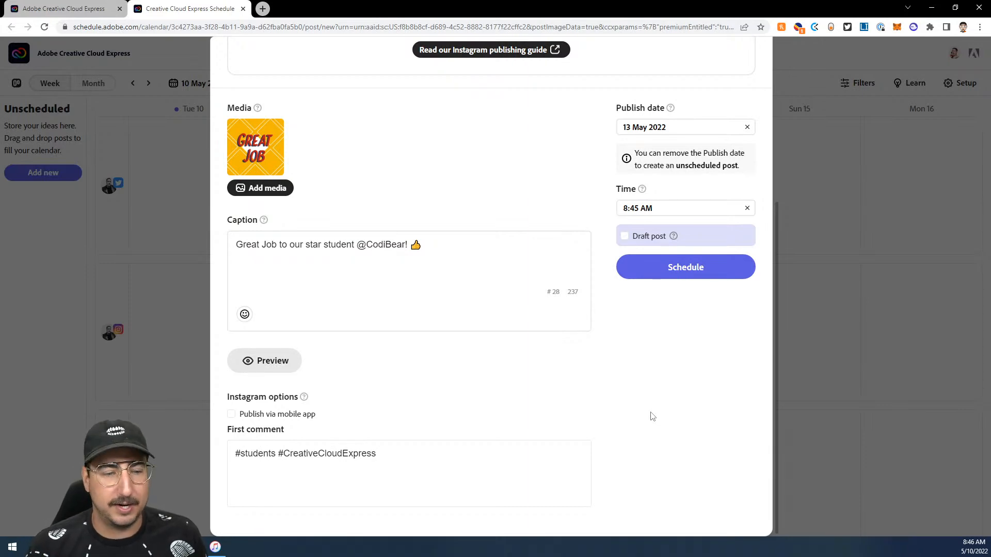
pyautogui.tripleClick(336, 469)
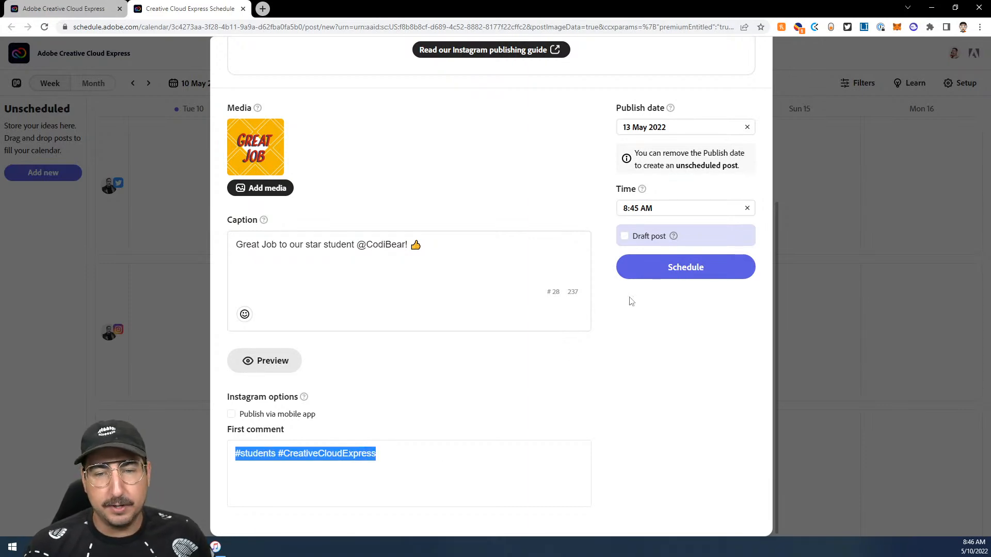
pyautogui.click(672, 273)
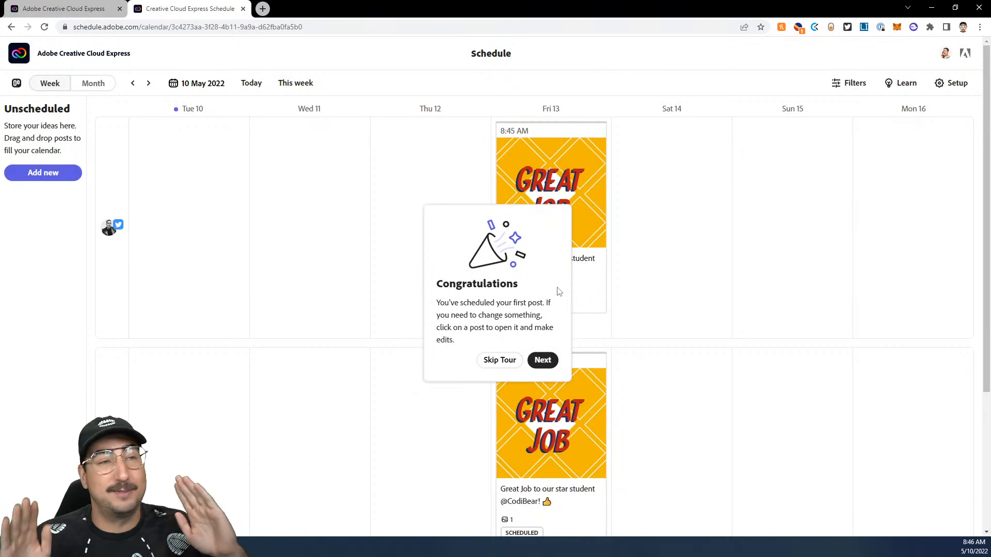
# Go through the calendar's four-part introductory tour on scheduling, storing ideas, connecting channels and learning, and finish it.
pyautogui.click(540, 360)
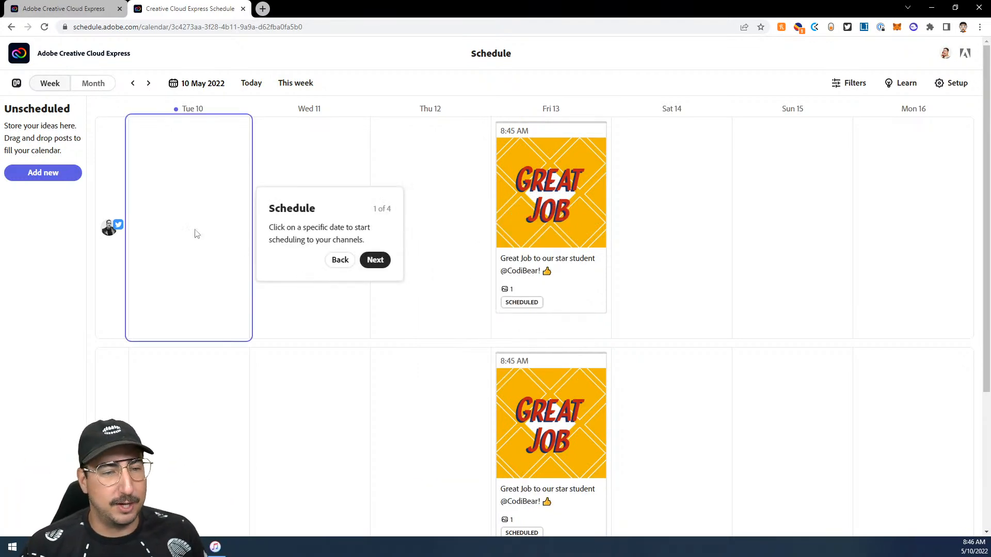
pyautogui.click(375, 261)
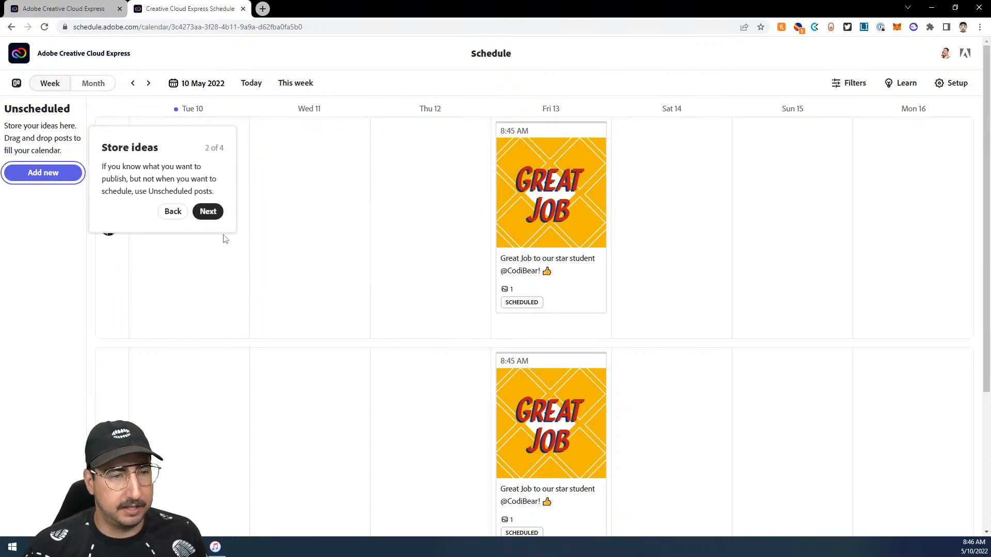
pyautogui.click(209, 212)
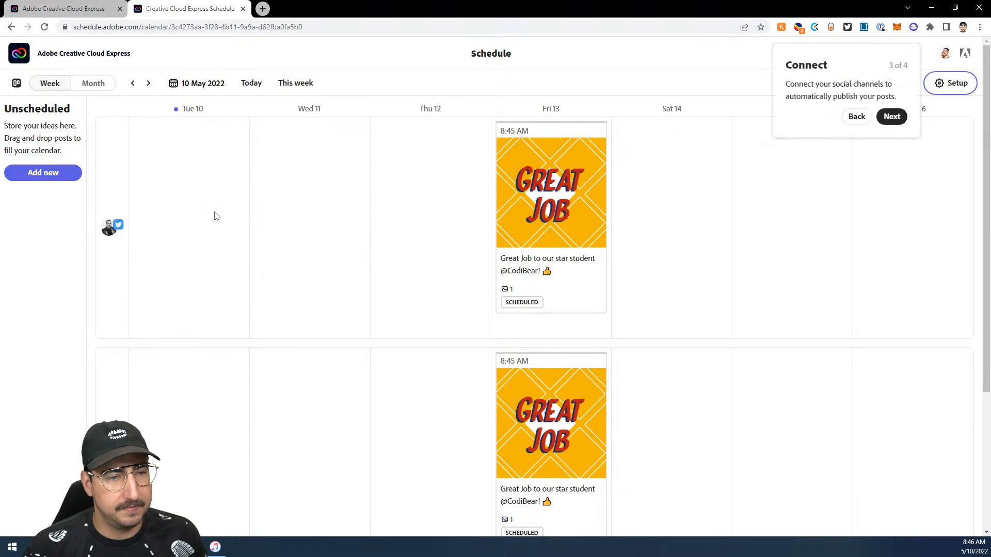
pyautogui.click(891, 116)
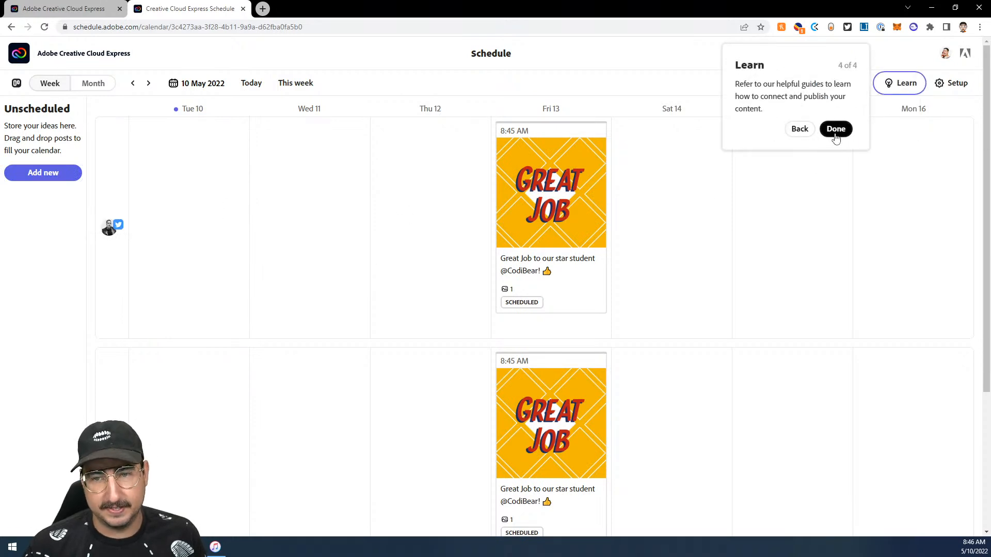
pyautogui.click(835, 130)
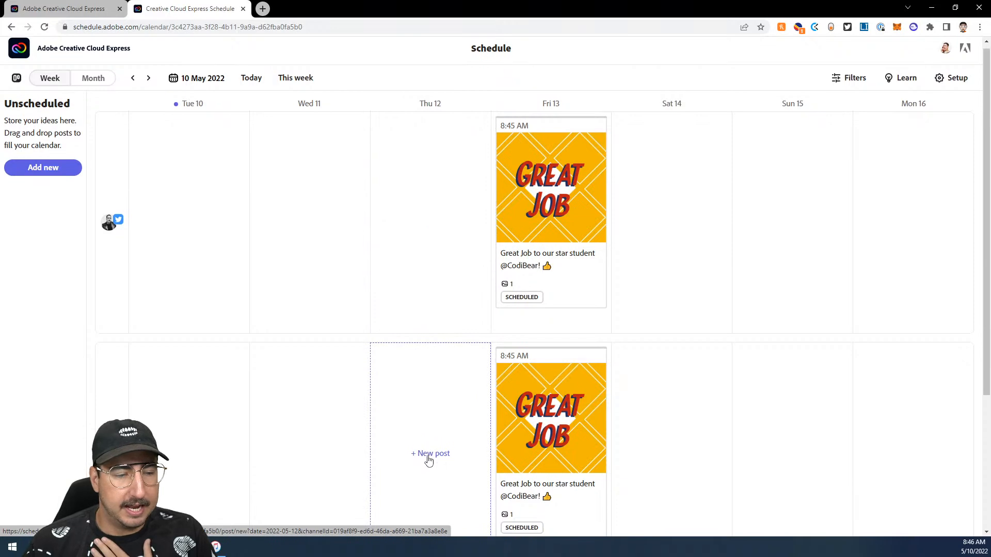
# Start a new Instagram post on Thursday 12 May and choose the orange Nameplates project from Creative Cloud Express as its media.
pyautogui.scroll(-2, 428, 454)
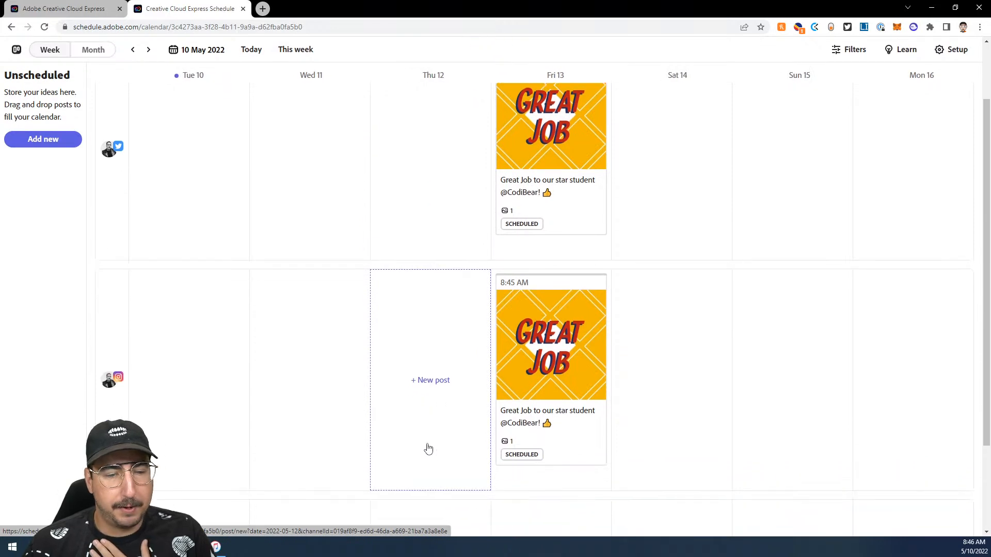
pyautogui.click(431, 380)
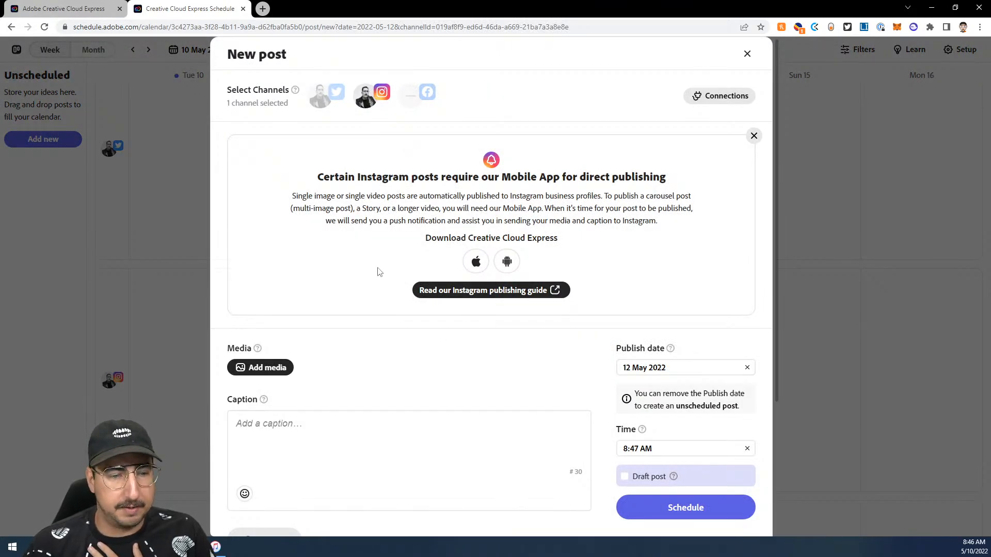
pyautogui.scroll(-1, 366, 284)
pyautogui.scroll(-1, 363, 292)
pyautogui.click(273, 309)
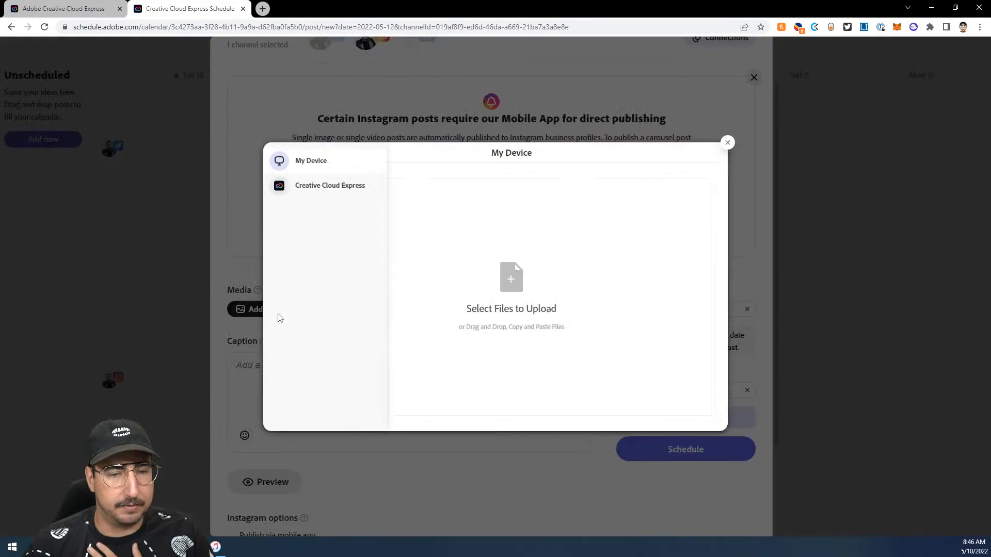
pyautogui.click(340, 189)
pyautogui.click(332, 160)
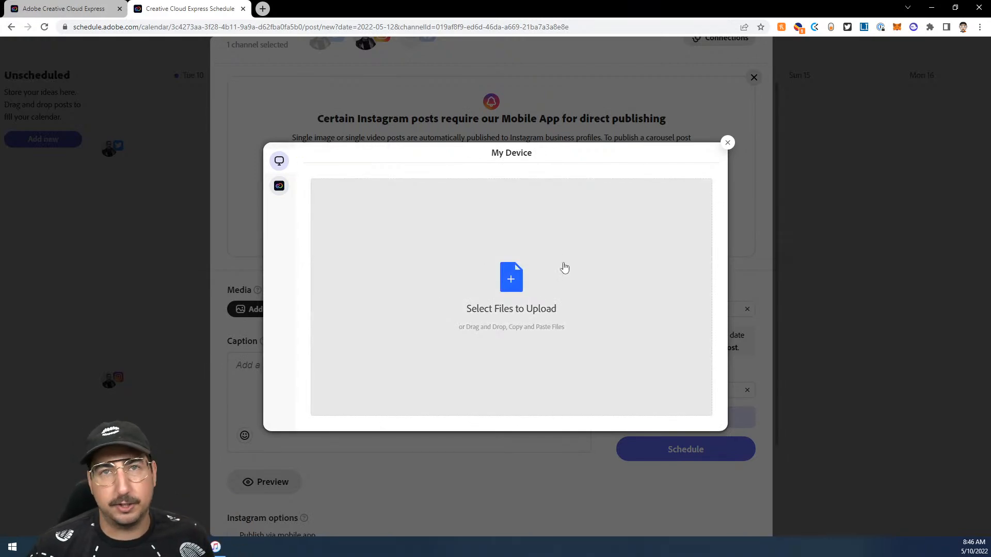
pyautogui.moveTo(278, 187)
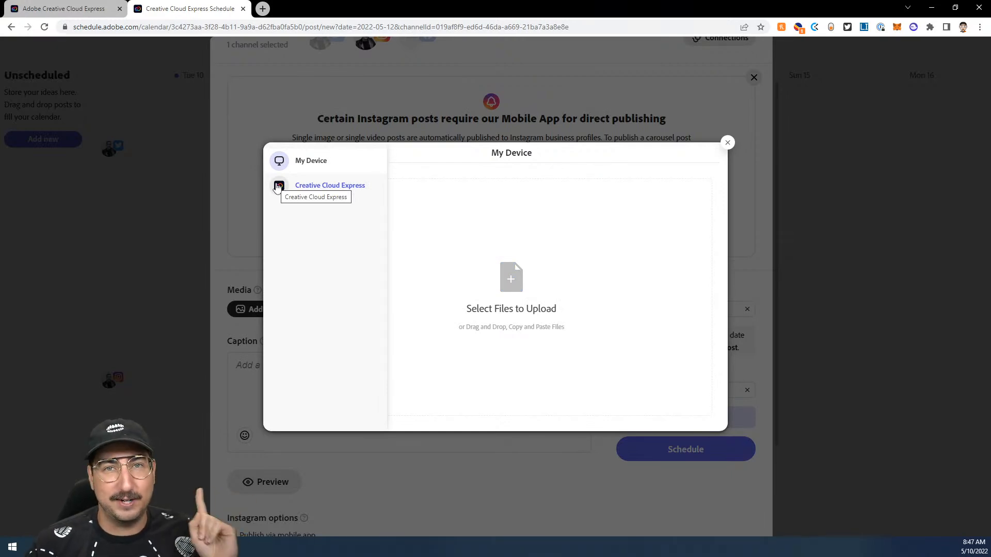
pyautogui.click(277, 187)
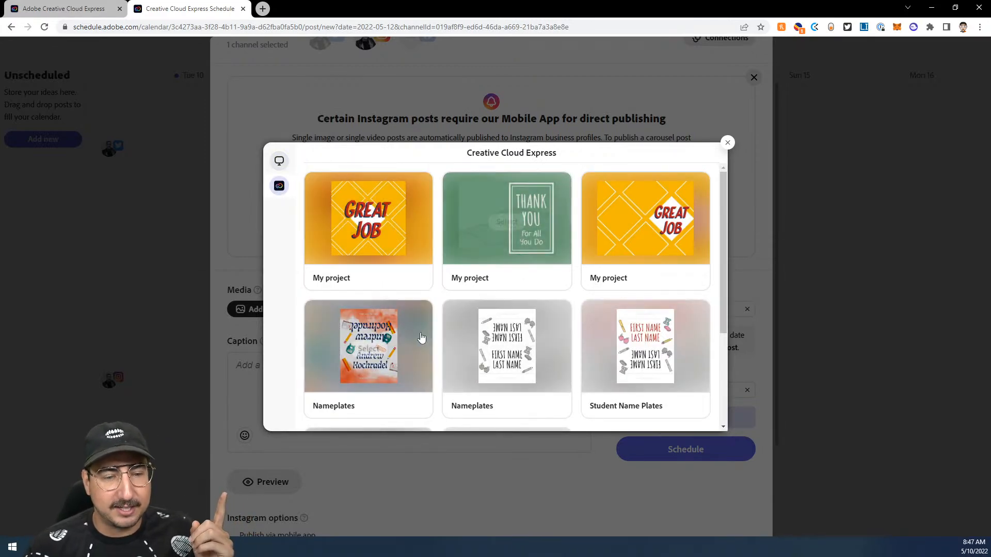
pyautogui.scroll(-1, 408, 366)
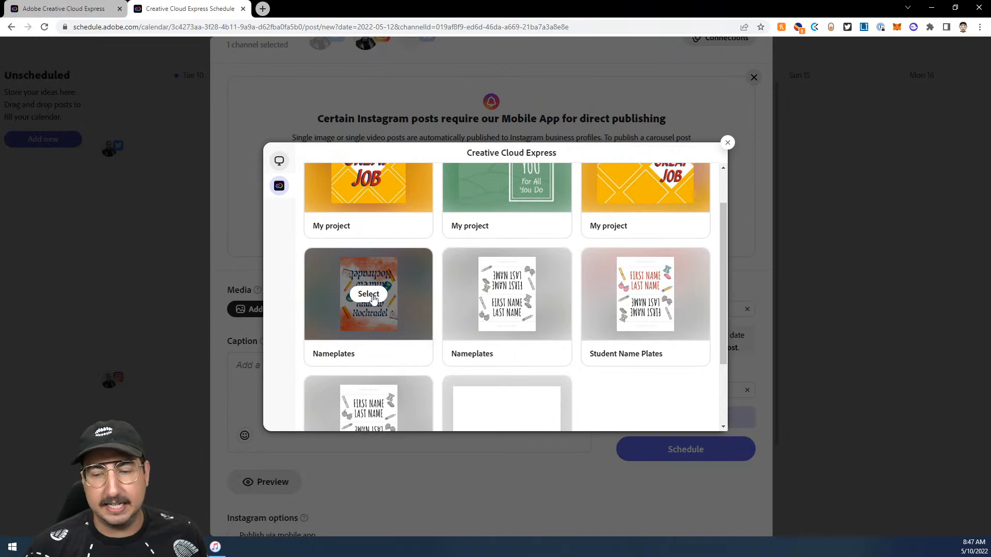
pyautogui.click(368, 294)
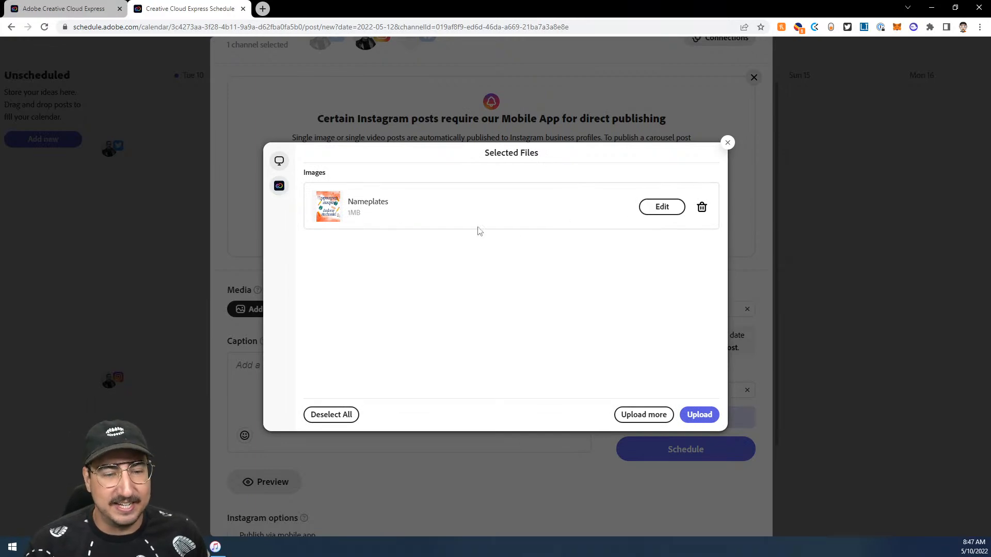
# Crop the Nameplates image to a small square around the upright name in its lower half, and upload it to the post.
pyautogui.click(654, 209)
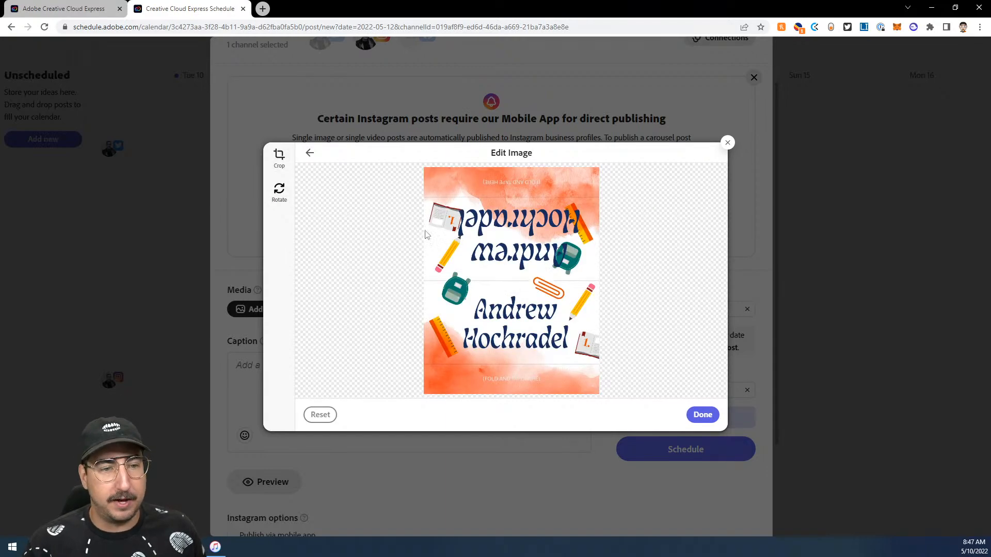
pyautogui.click(282, 160)
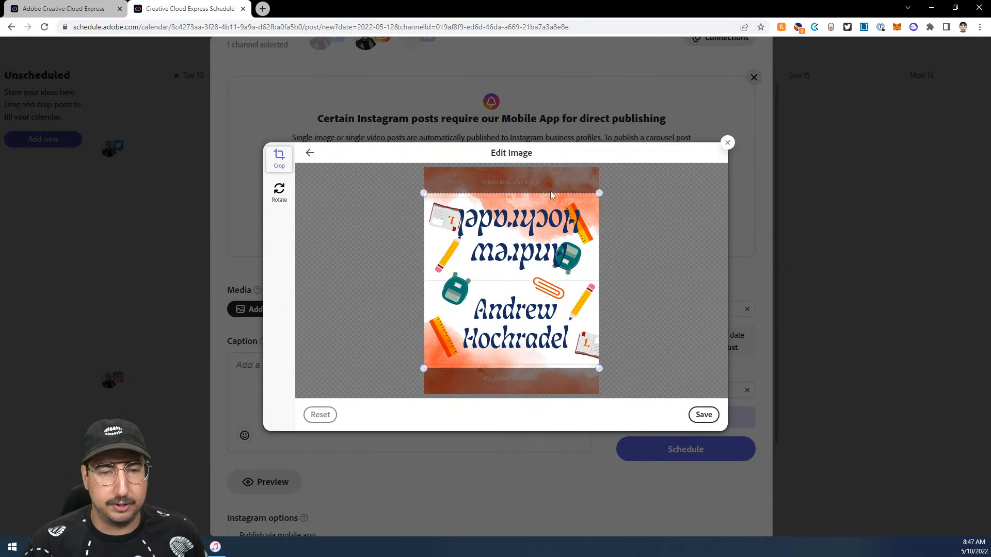
pyautogui.moveTo(601, 198); pyautogui.dragTo(583, 256)
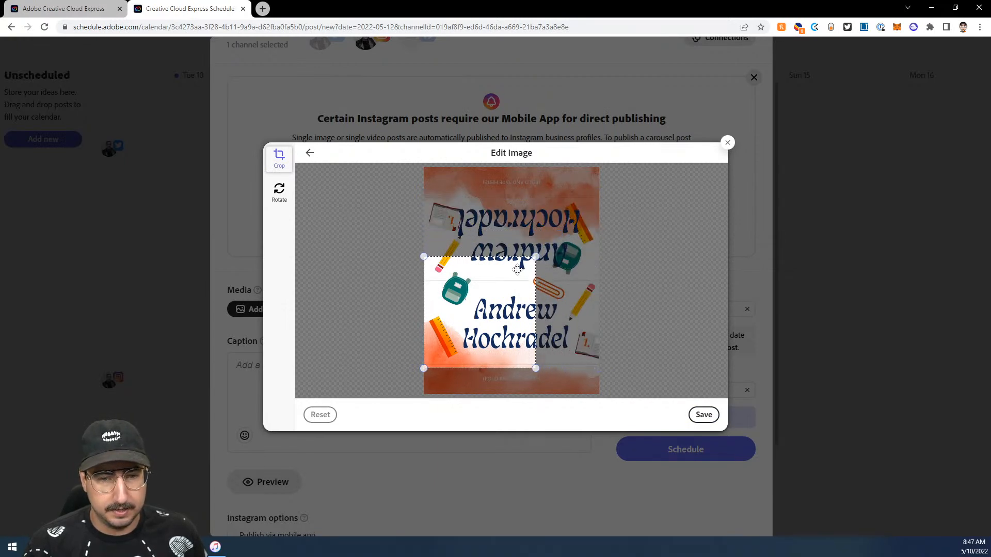
pyautogui.moveTo(518, 269); pyautogui.dragTo(546, 286)
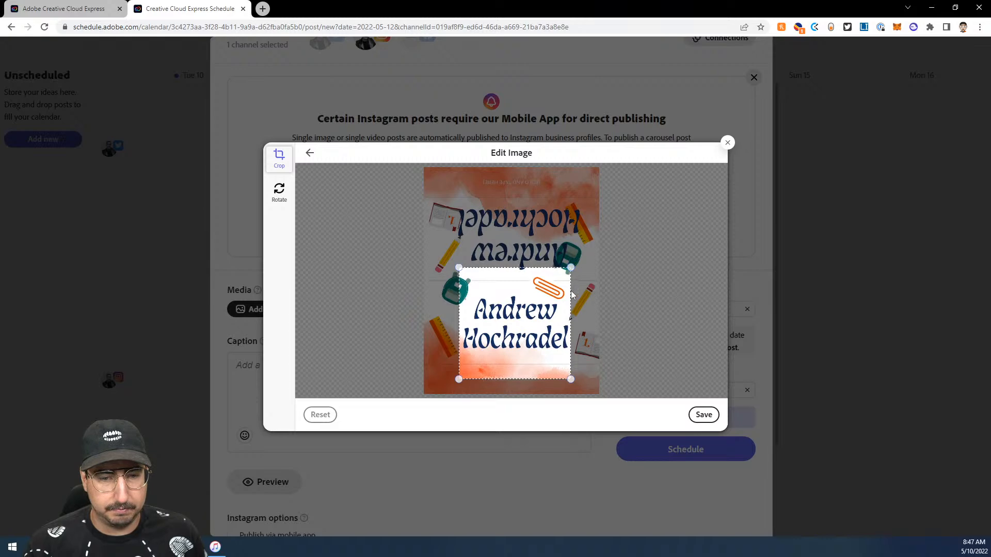
pyautogui.click(701, 415)
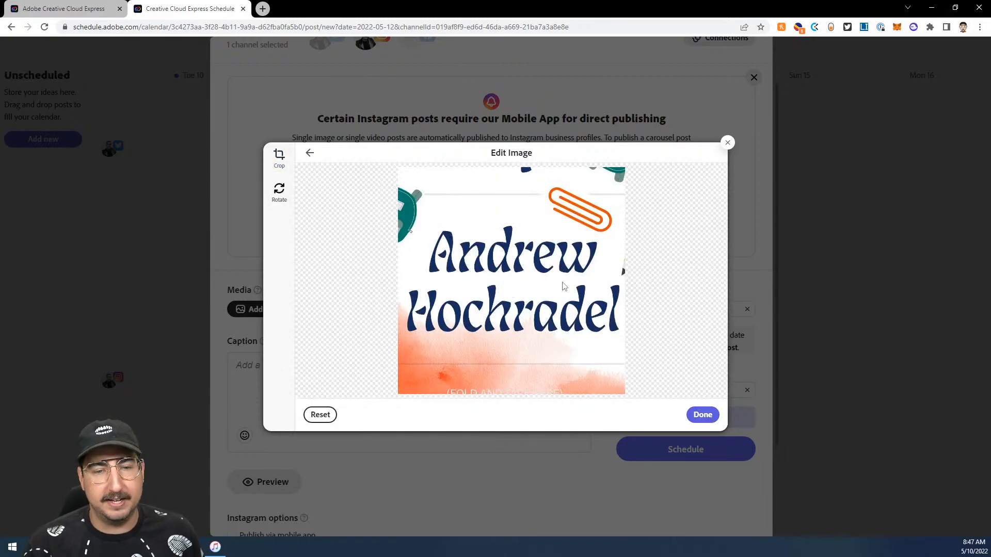
pyautogui.click(703, 414)
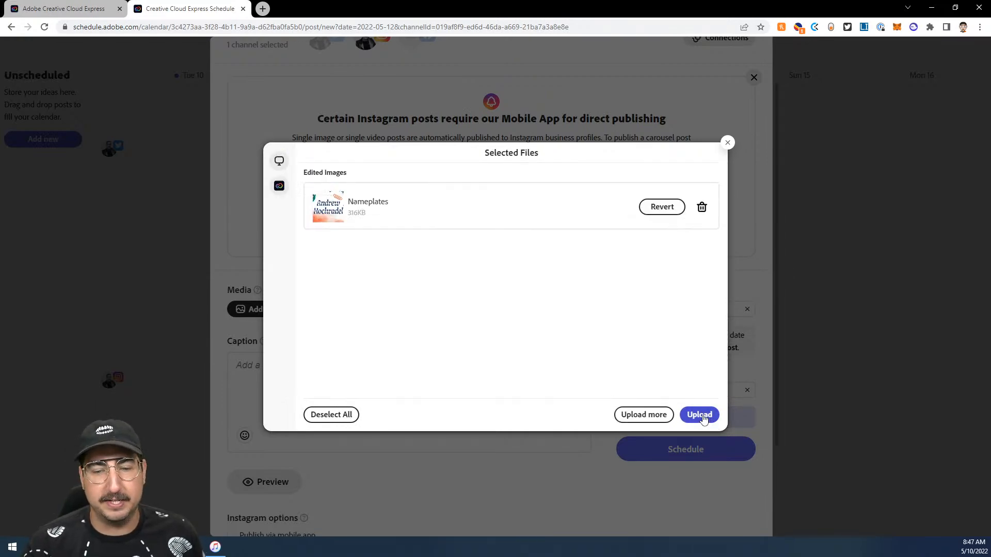
pyautogui.click(702, 416)
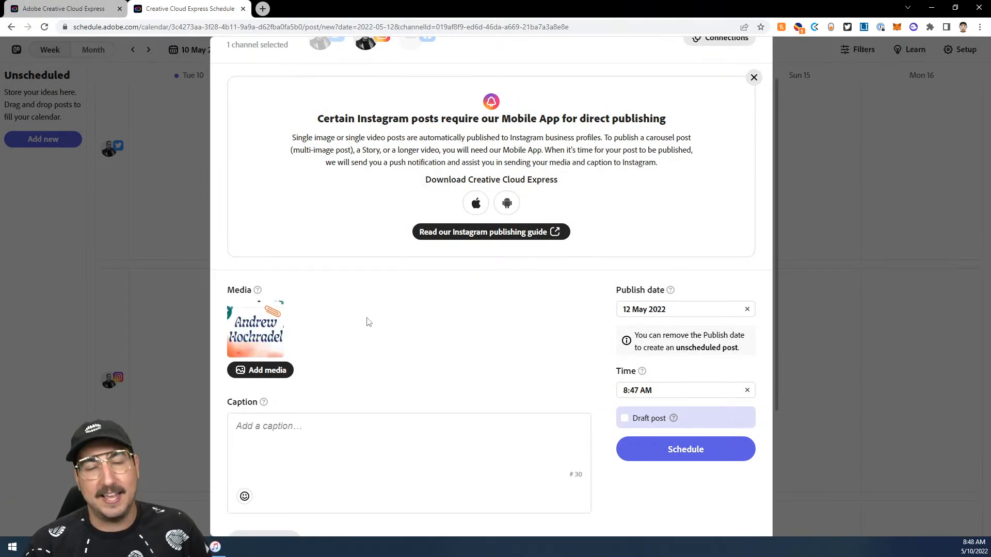
# Insert the smiling face with hearts emoji as the post's caption.
pyautogui.click(657, 308)
pyautogui.click(564, 330)
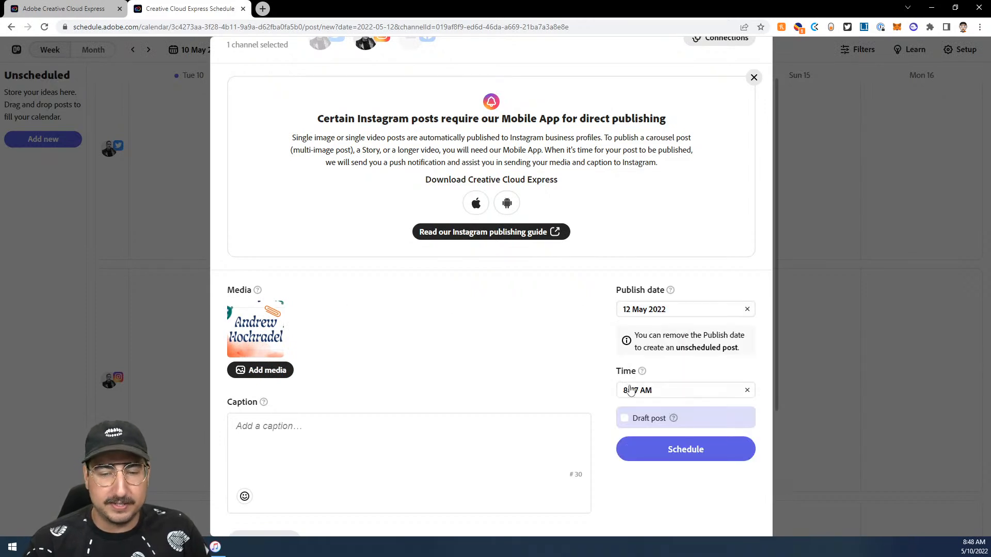
pyautogui.scroll(-2, 404, 420)
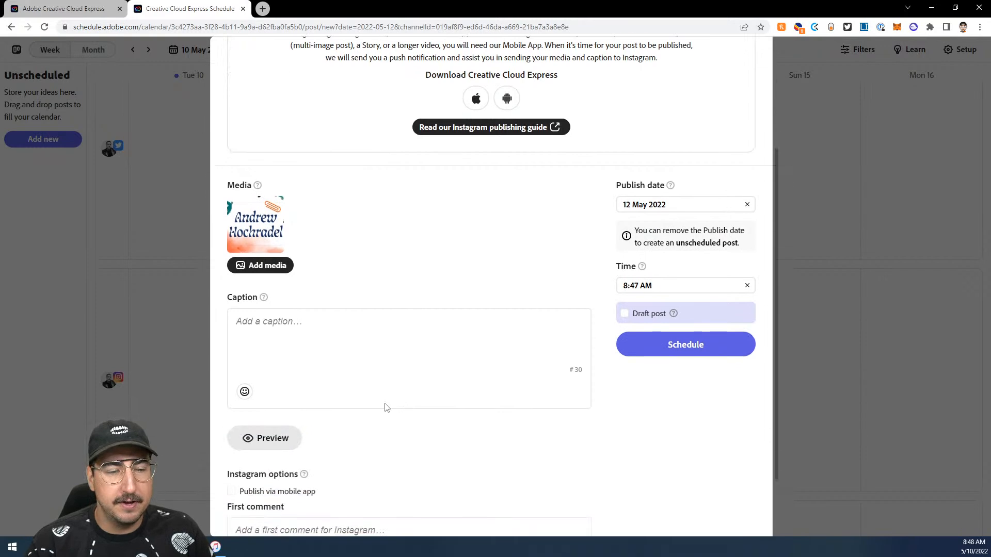
pyautogui.click(309, 344)
pyautogui.click(244, 388)
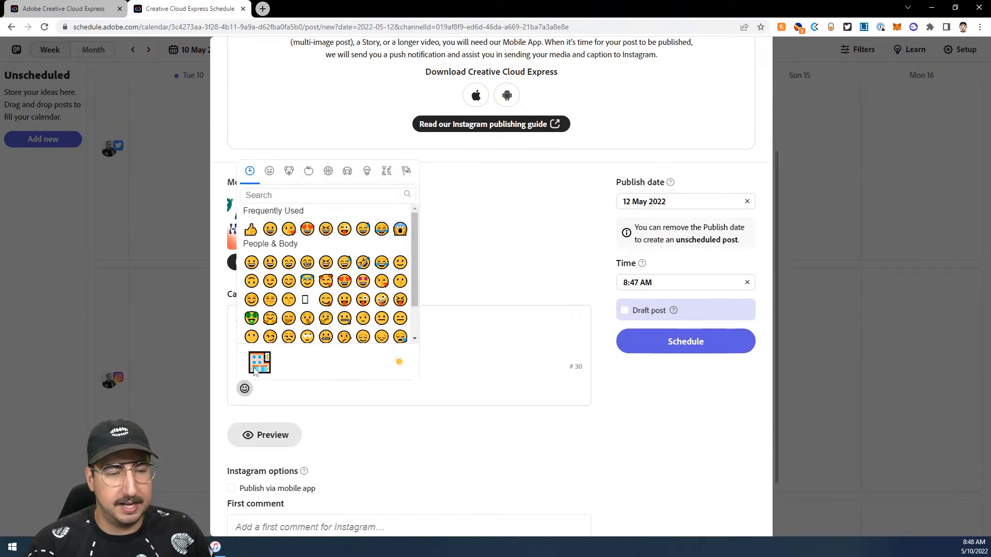
pyautogui.click(321, 283)
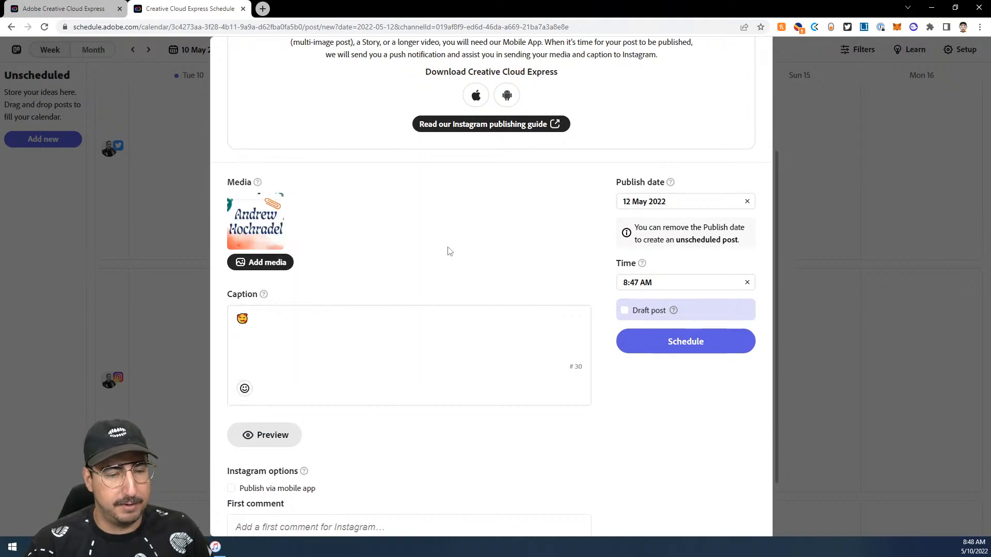
# Look up the help article on scheduling a first comment on Instagram, and return to the post form.
pyautogui.scroll(-2, 449, 252)
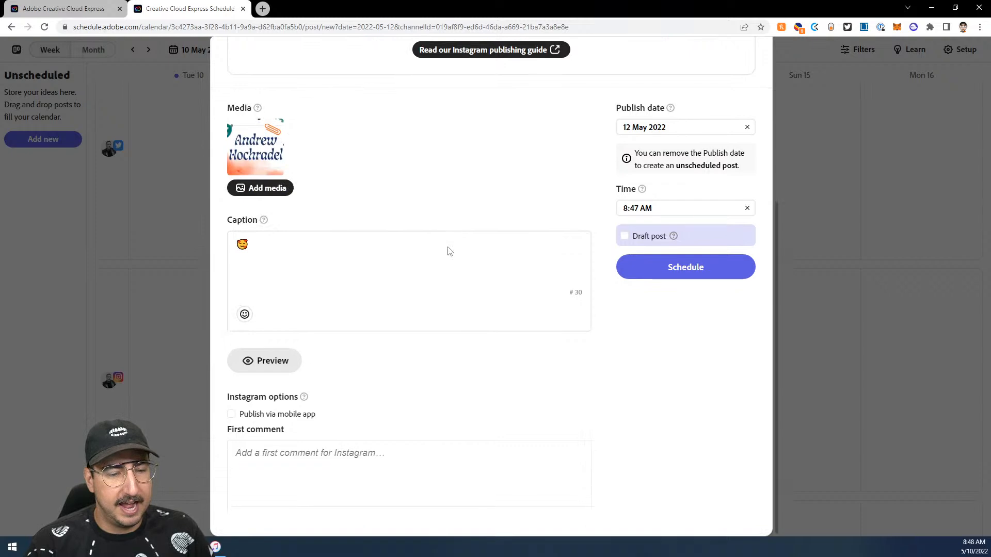
pyautogui.click(303, 397)
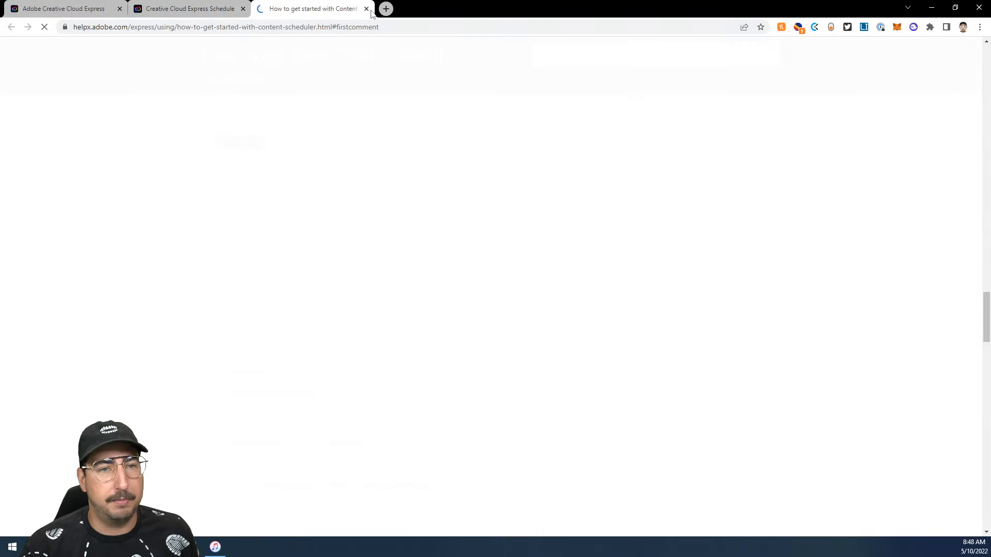
pyautogui.scroll(3, 385, 215)
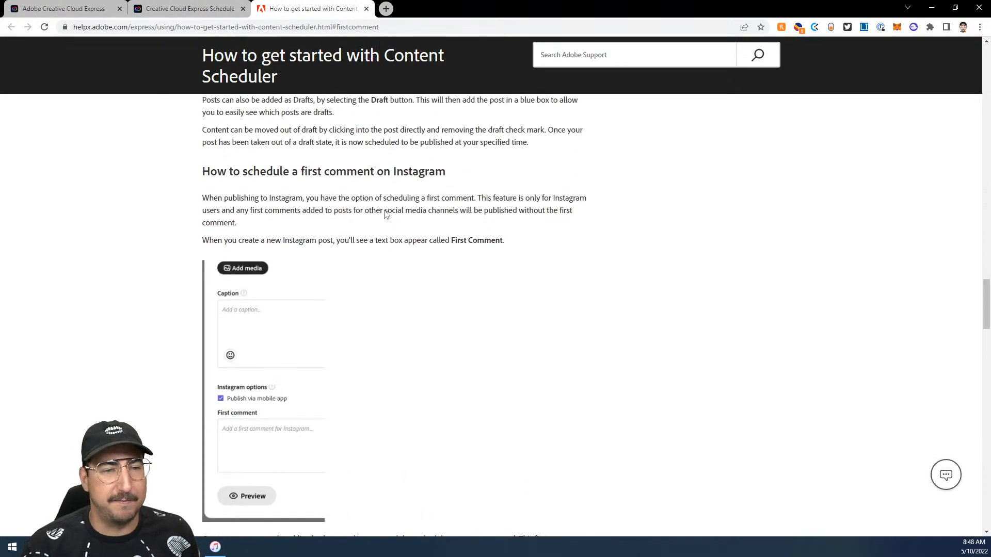
pyautogui.scroll(-2, 385, 215)
pyautogui.click(366, 9)
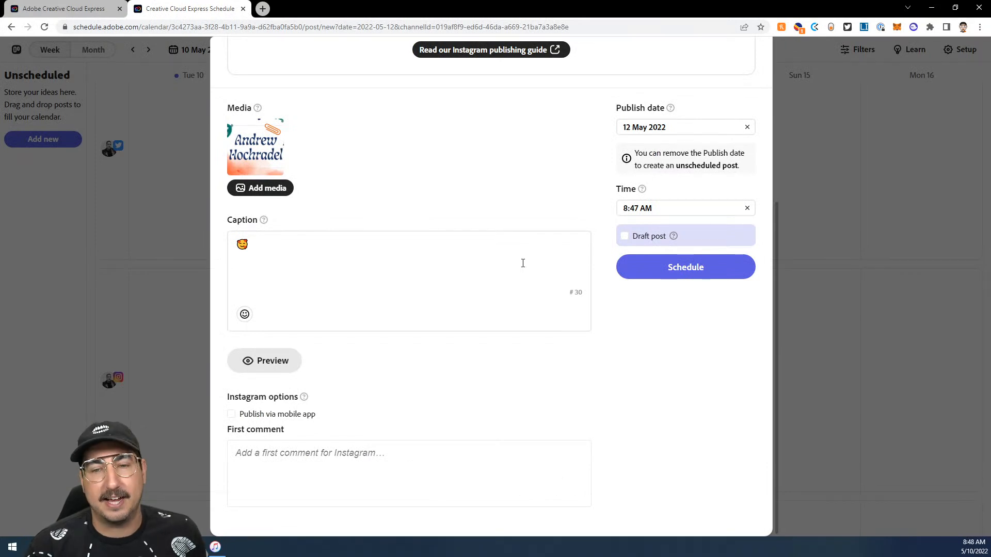
# Schedule the Instagram post and switch the calendar to the month view.
pyautogui.click(688, 268)
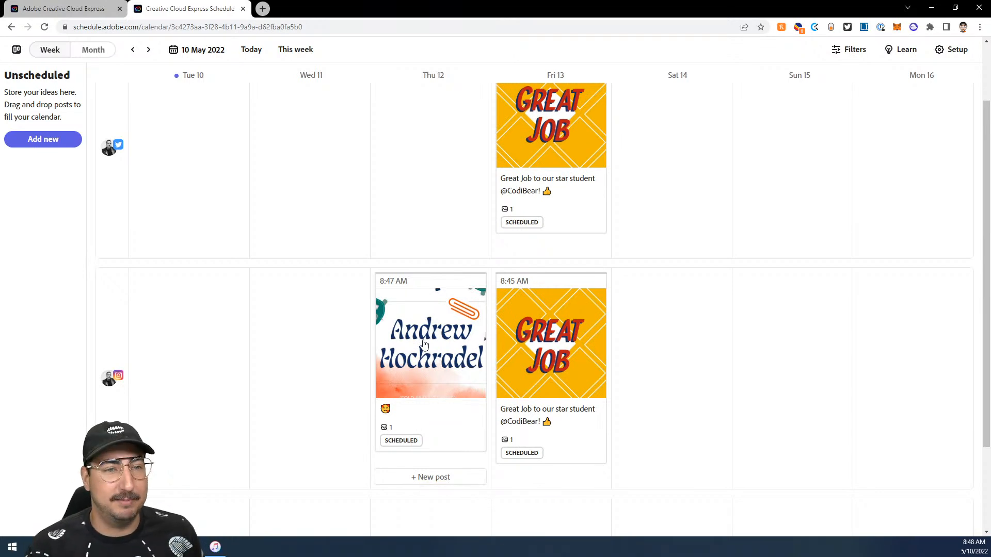
pyautogui.scroll(3, 423, 345)
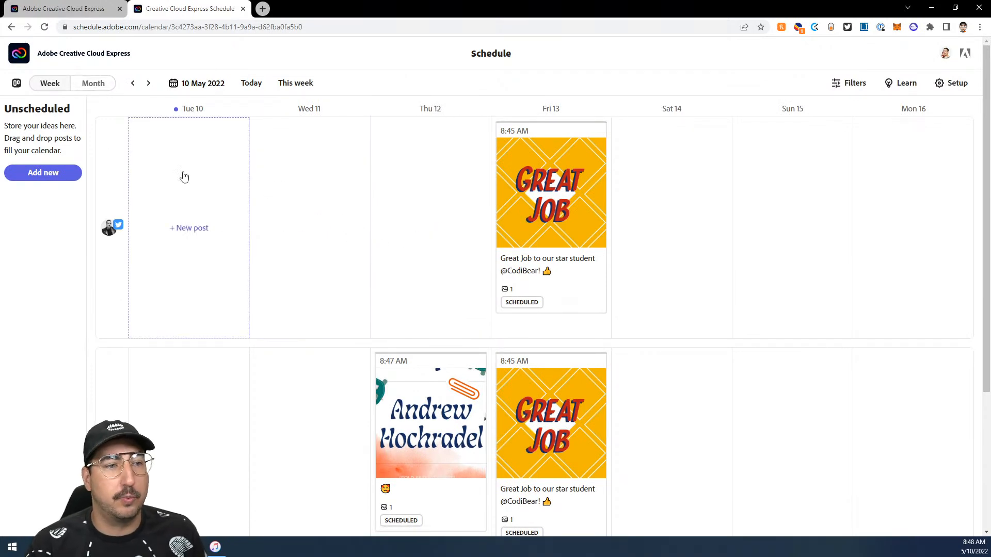
pyautogui.click(98, 85)
pyautogui.scroll(-1, 459, 256)
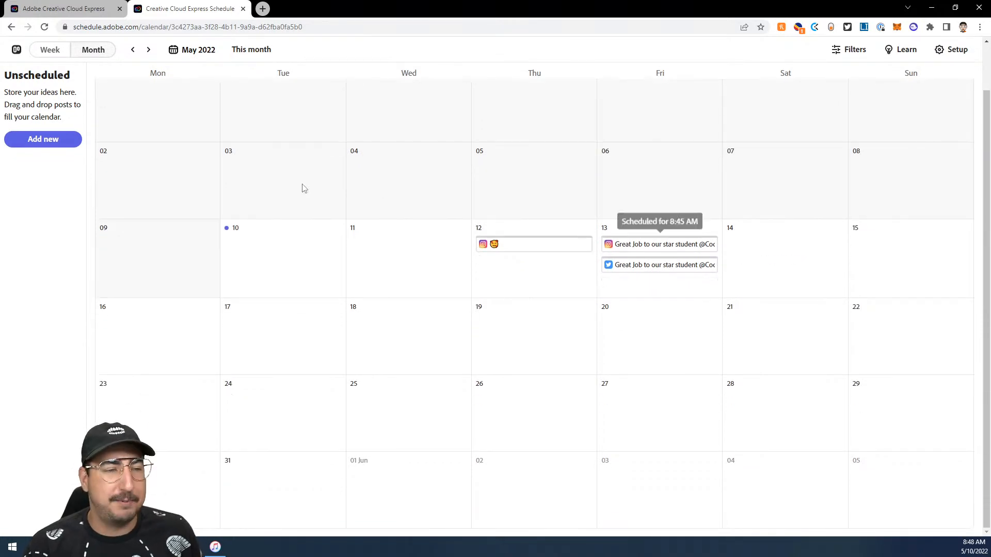
pyautogui.scroll(1, 285, 203)
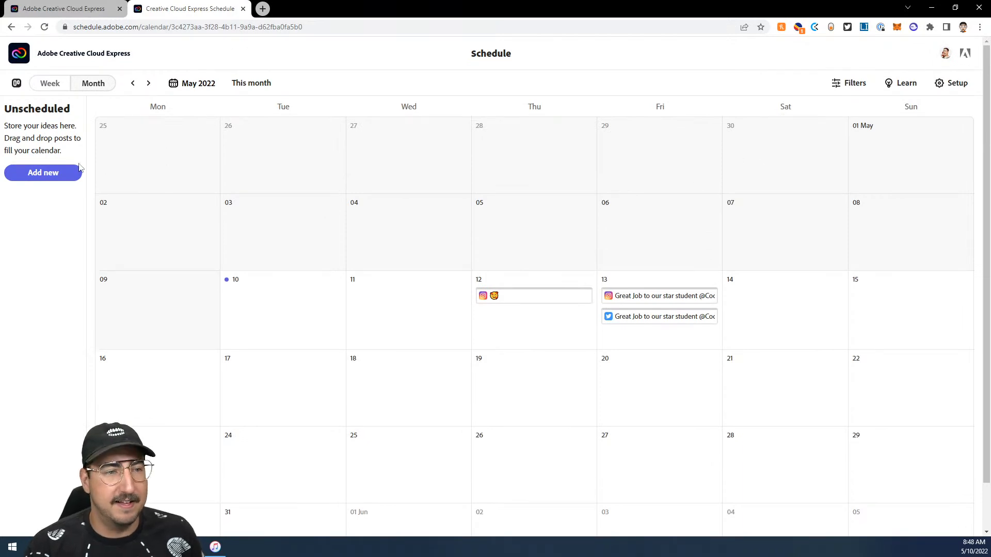
# Open the form for a new unscheduled post, and go back to the Great Job design.
pyautogui.click(43, 172)
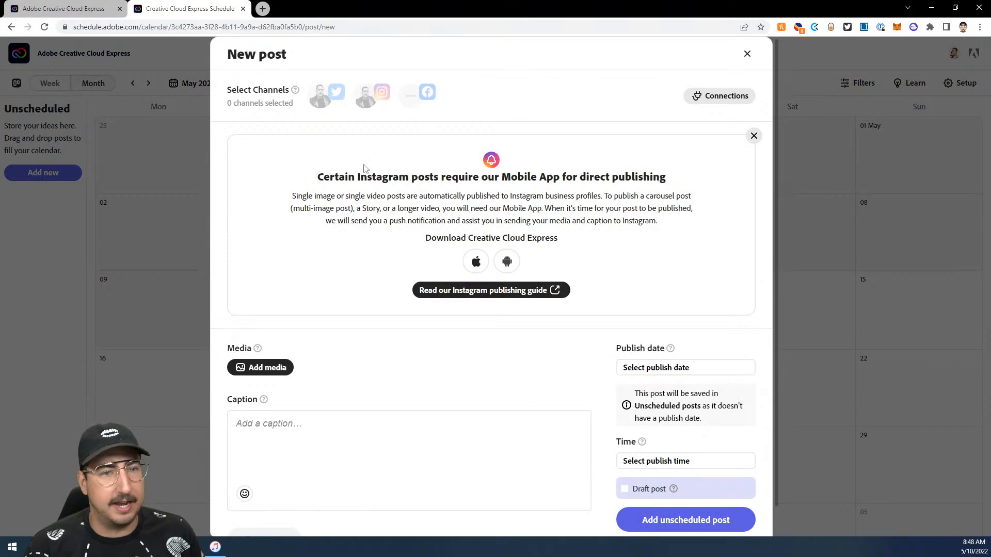
pyautogui.click(92, 9)
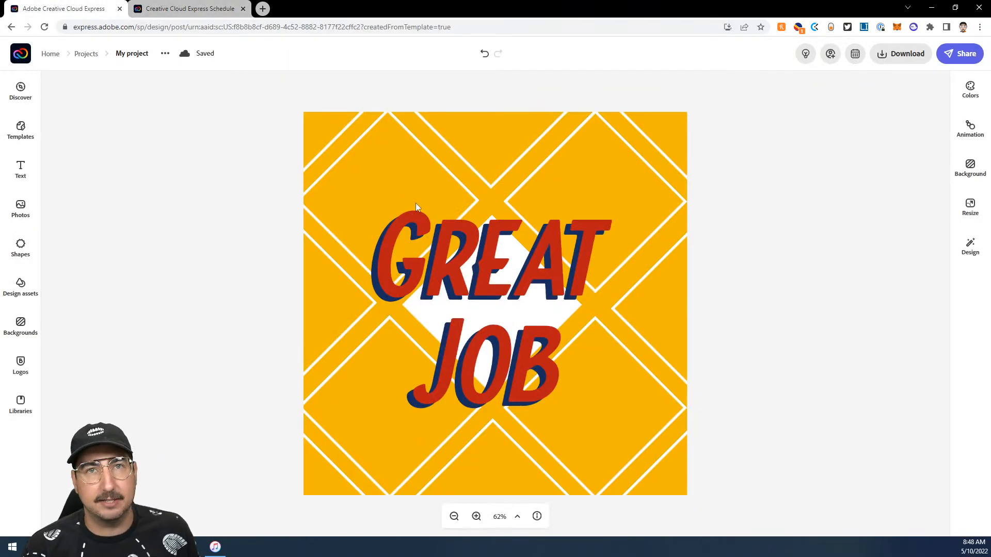
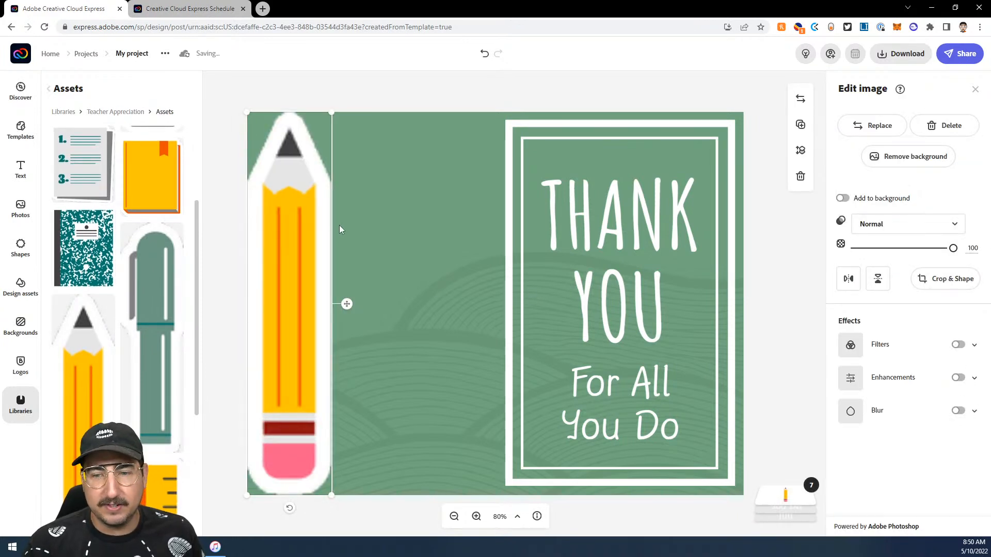
# Scale the pencil down to about three quarters of the card's height and move it toward the middle of the empty green area.
pyautogui.moveTo(331, 112); pyautogui.dragTo(283, 217)
pyautogui.moveTo(312, 278)
pyautogui.mouseDown()
pyautogui.moveTo(354, 248)
pyautogui.moveTo(393, 258)
pyautogui.mouseUp()
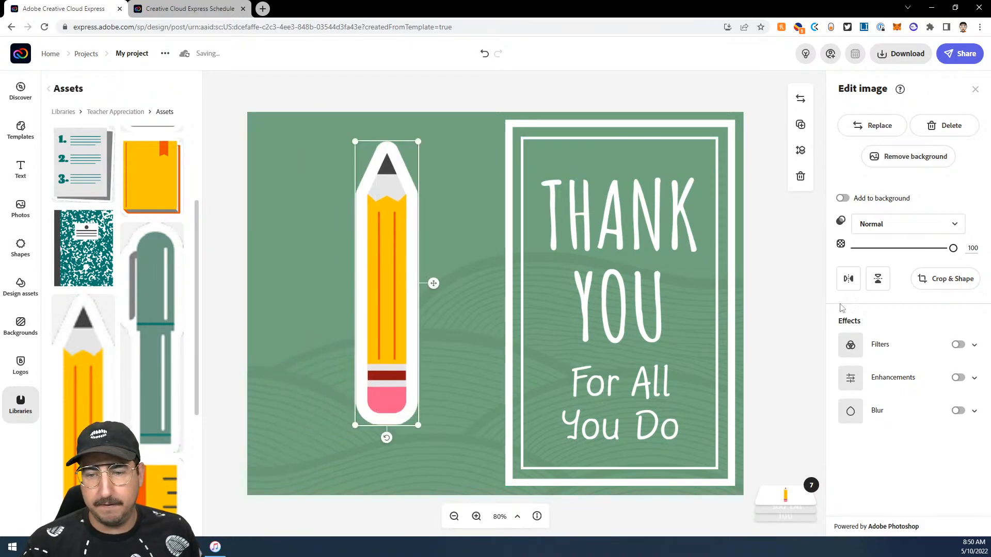
# Apply the Duotone filter to the pencil and sample the card's green background (6B9C78) as its shadows color.
pyautogui.click(958, 345)
pyautogui.scroll(-3, 927, 354)
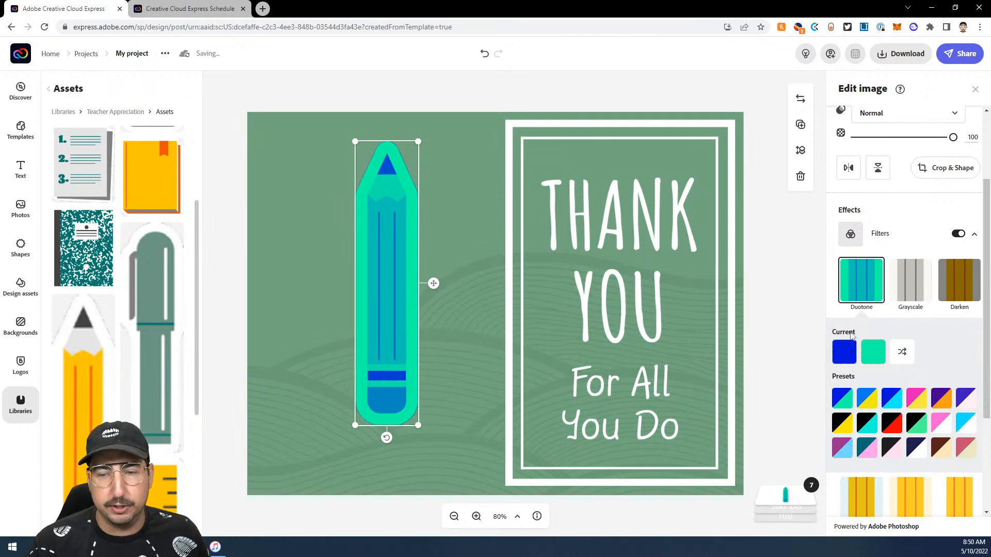
pyautogui.click(844, 353)
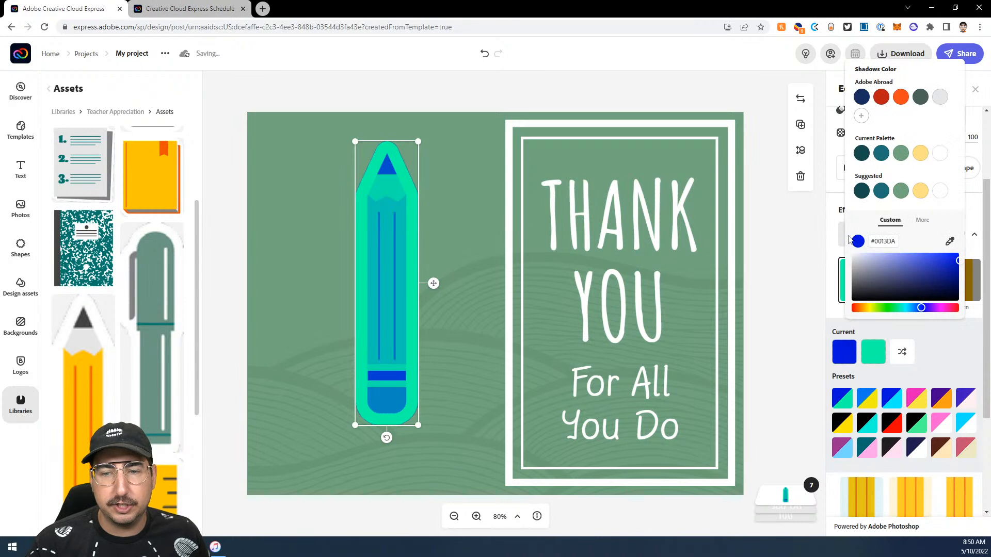
pyautogui.click(950, 242)
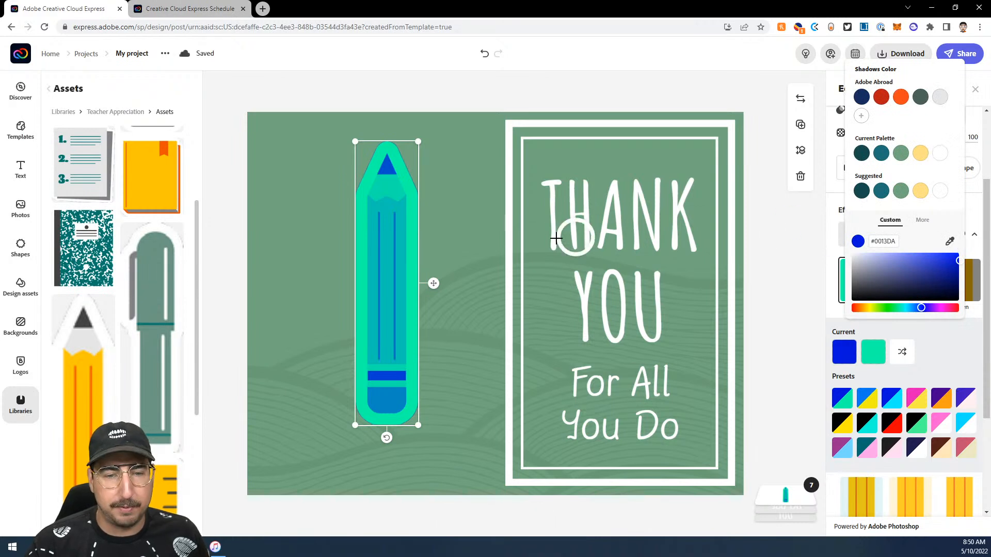
pyautogui.click(495, 267)
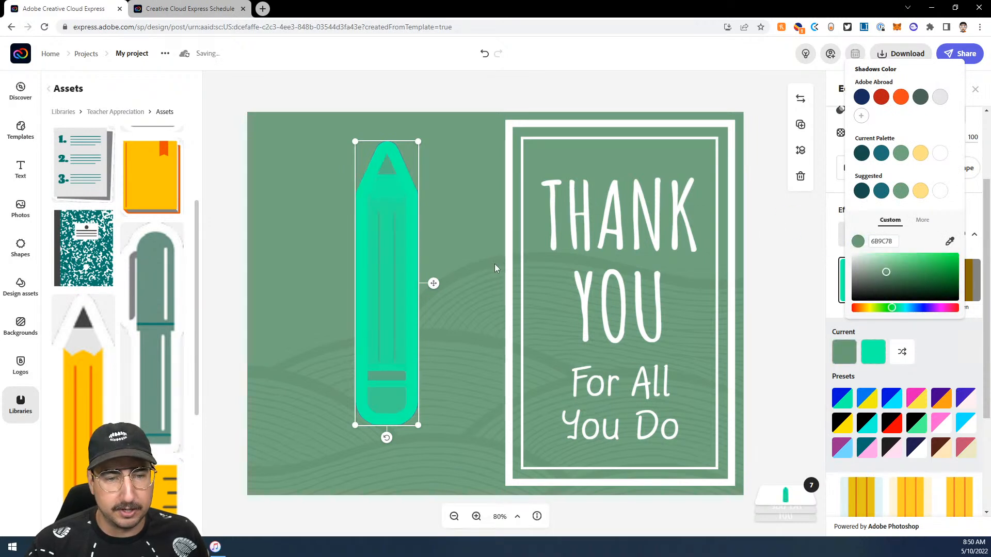
# Sample the card's green background (72A67F) as the pencil's duotone highlights color.
pyautogui.click(875, 353)
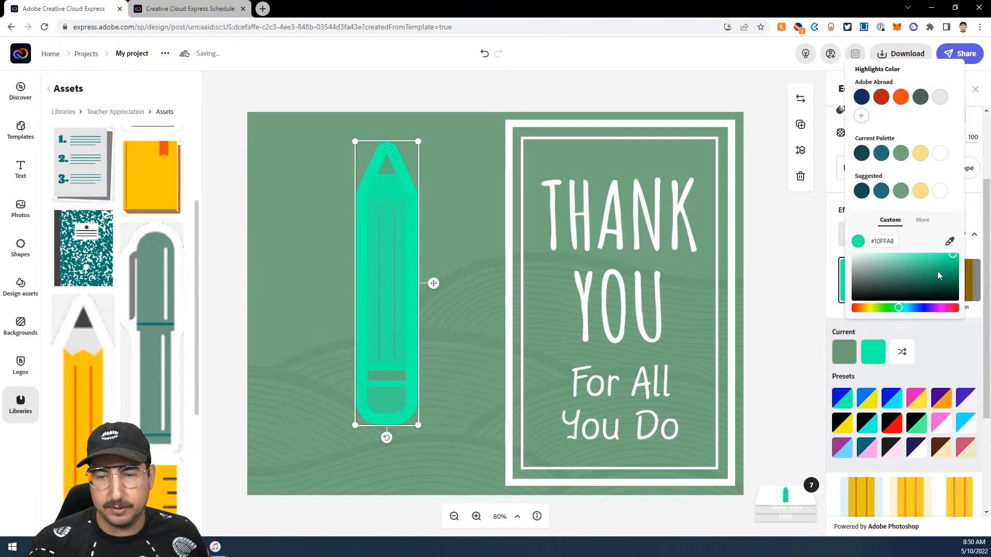
pyautogui.click(950, 242)
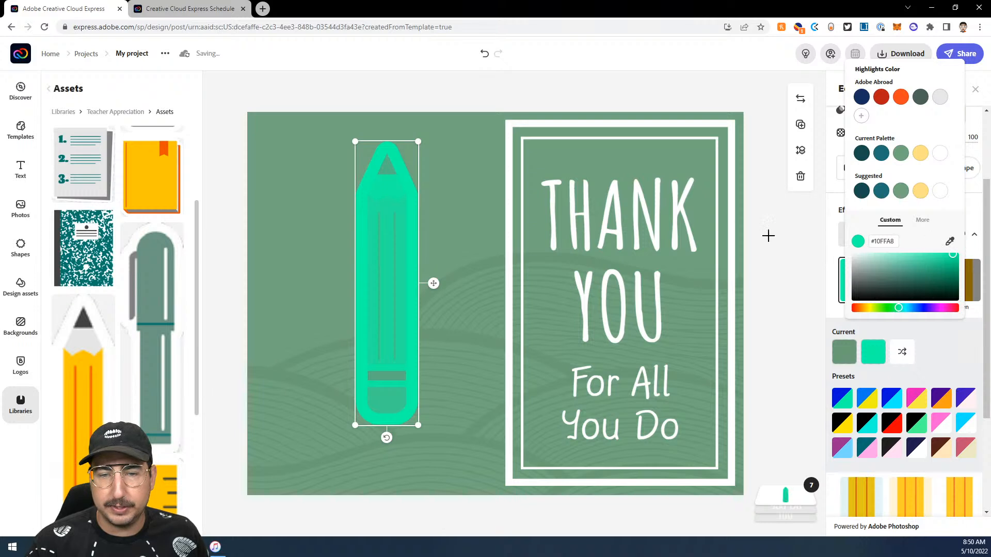
pyautogui.click(484, 191)
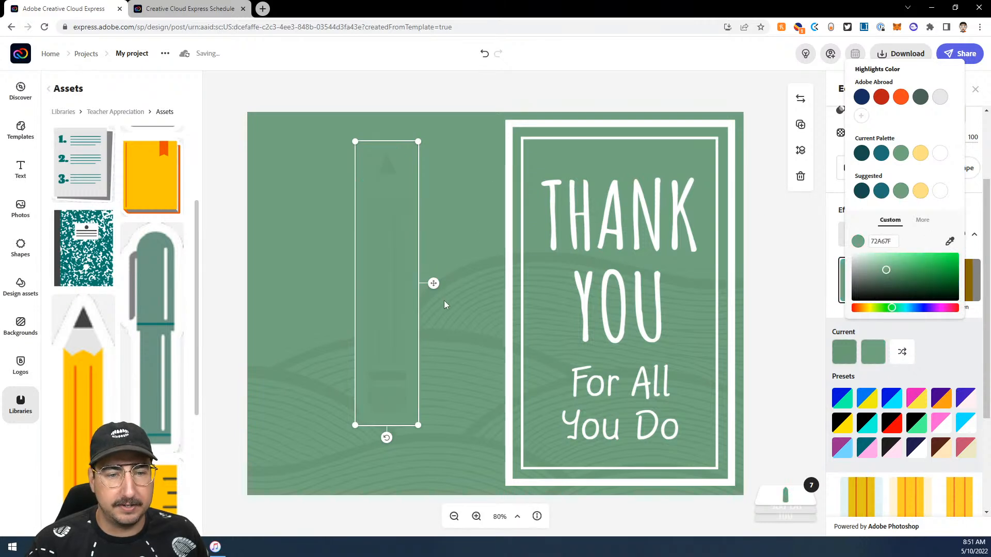
# Rotate the pencil diagonally with its eraser up and its tip toward the lower left, and place it beside the white frame's upper part.
pyautogui.moveTo(387, 437)
pyautogui.mouseDown()
pyautogui.moveTo(493, 392)
pyautogui.moveTo(536, 317)
pyautogui.moveTo(465, 165)
pyautogui.moveTo(422, 215)
pyautogui.mouseUp()
pyautogui.moveTo(393, 260)
pyautogui.mouseDown()
pyautogui.moveTo(420, 217)
pyautogui.moveTo(433, 226)
pyautogui.mouseUp()
pyautogui.click(438, 109)
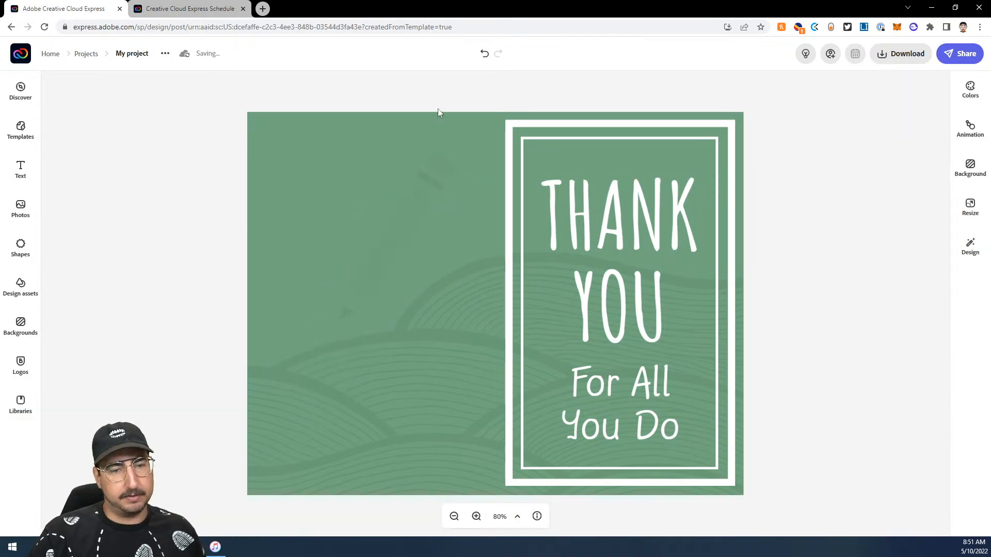
pyautogui.click(422, 213)
pyautogui.moveTo(440, 177); pyautogui.dragTo(459, 164)
pyautogui.moveTo(380, 324); pyautogui.dragTo(380, 351)
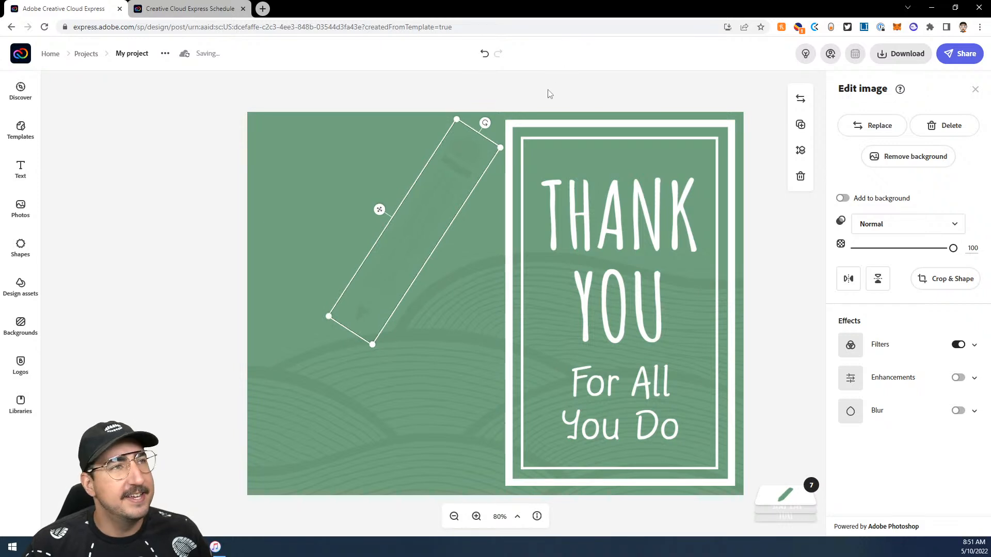
pyautogui.click(530, 104)
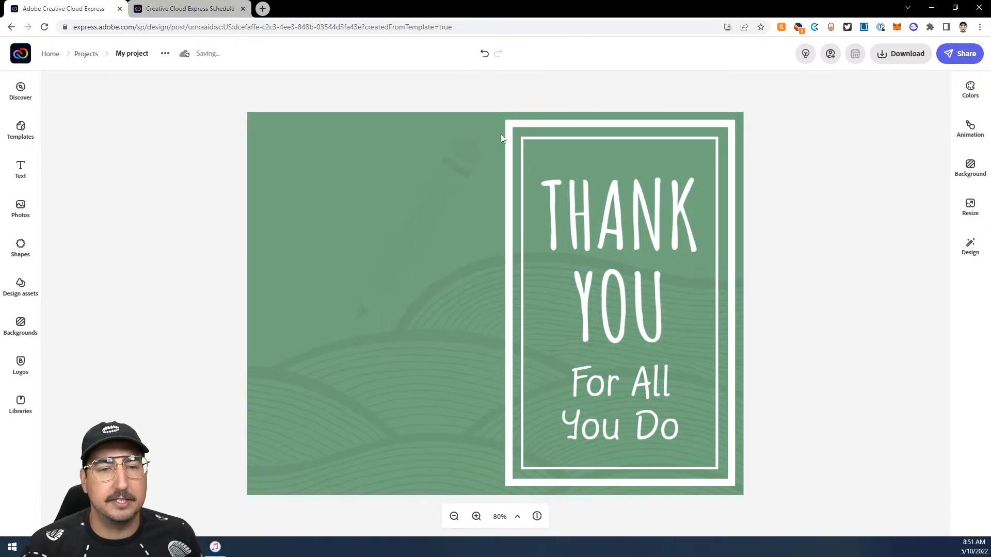
pyautogui.click(453, 162)
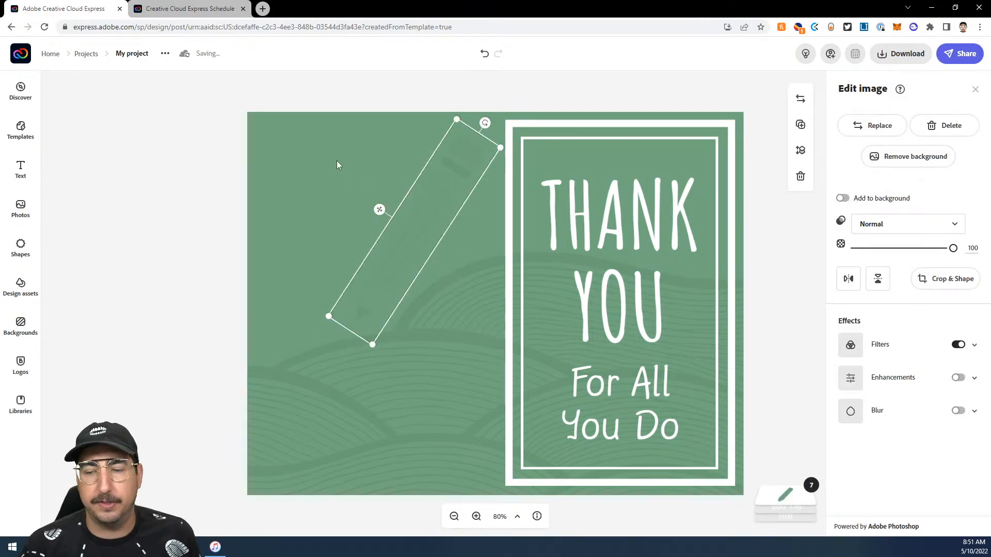
pyautogui.click(216, 167)
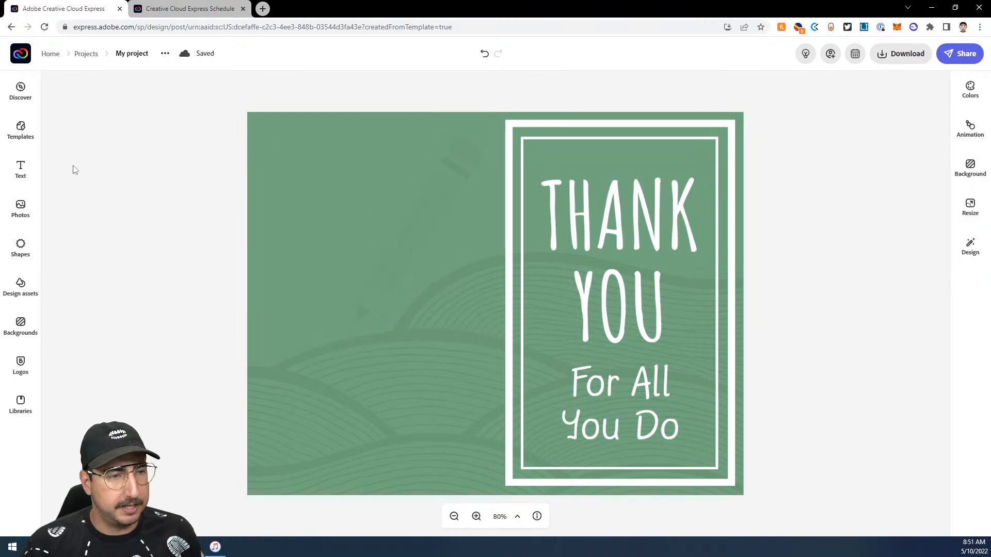
# Add the orange and yellow backpack from the Teacher Appreciation library and place it in the upper part of the empty green area.
pyautogui.click(21, 405)
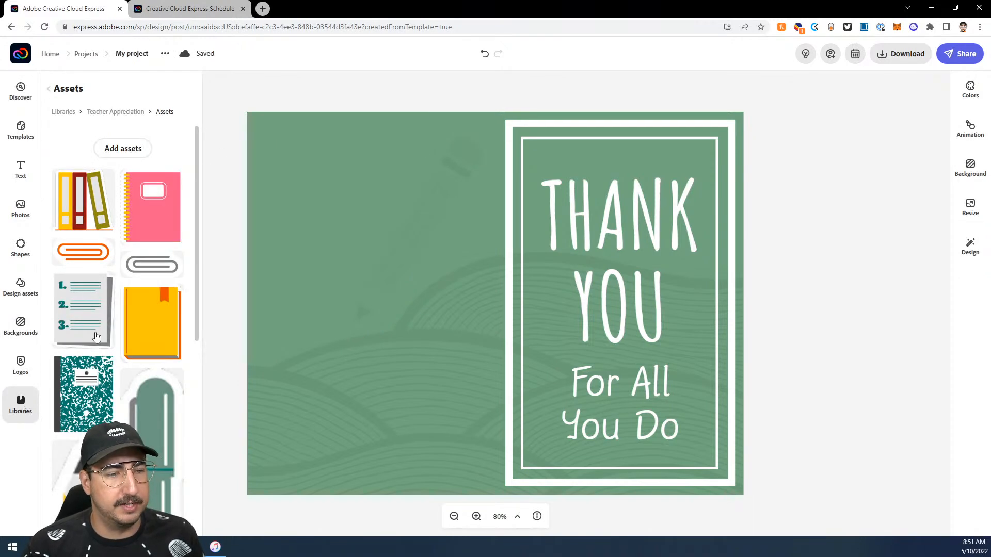
pyautogui.scroll(-6, 143, 366)
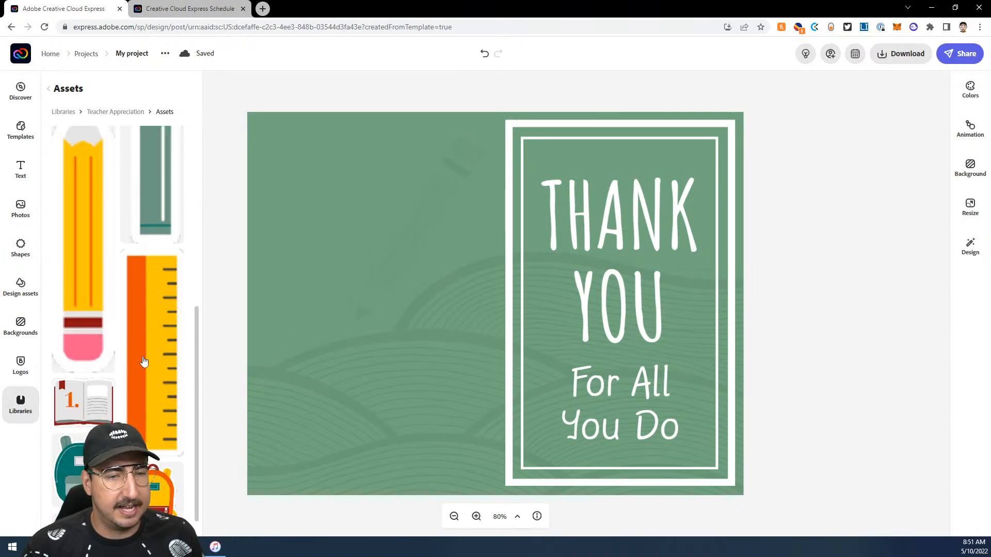
pyautogui.scroll(-2, 124, 273)
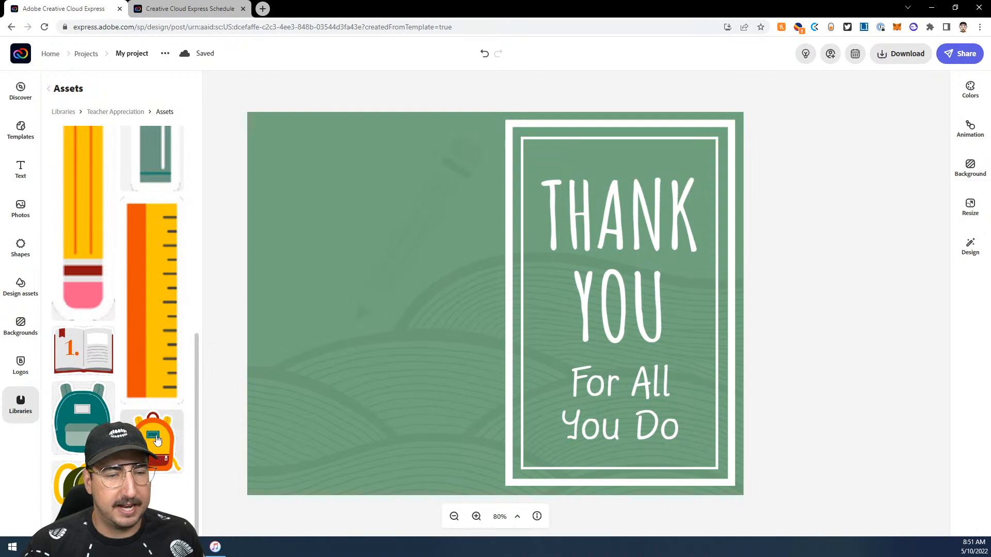
pyautogui.moveTo(162, 438); pyautogui.dragTo(354, 314)
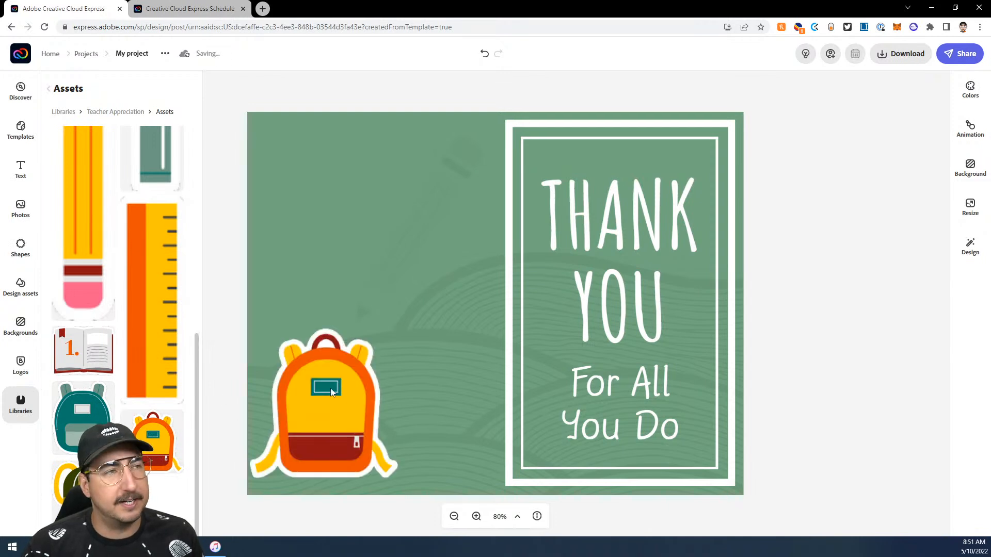
pyautogui.moveTo(332, 392); pyautogui.dragTo(364, 222)
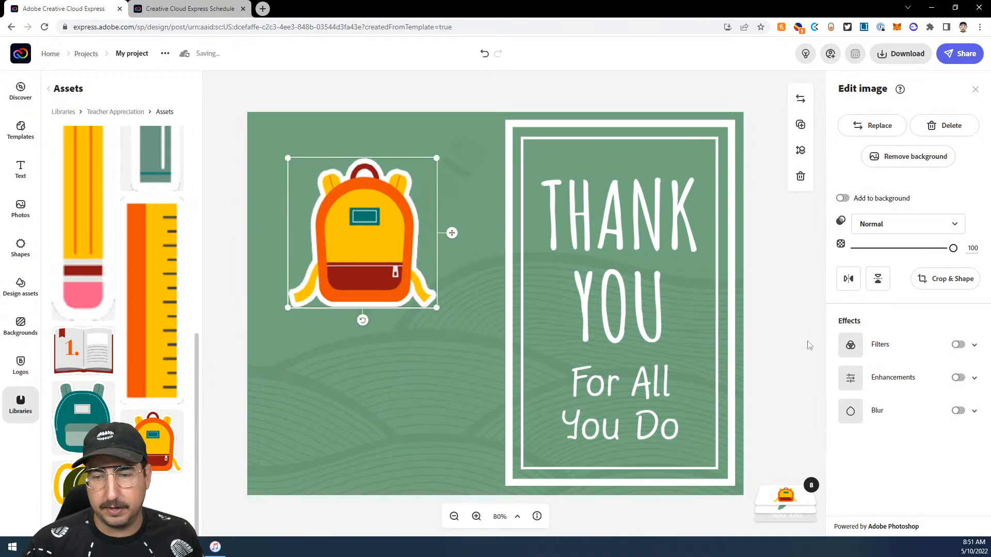
# Apply the Duotone filter to the backpack, sampling the card's greens for its shadows (6FA17C) and highlights (72A67F).
pyautogui.click(957, 345)
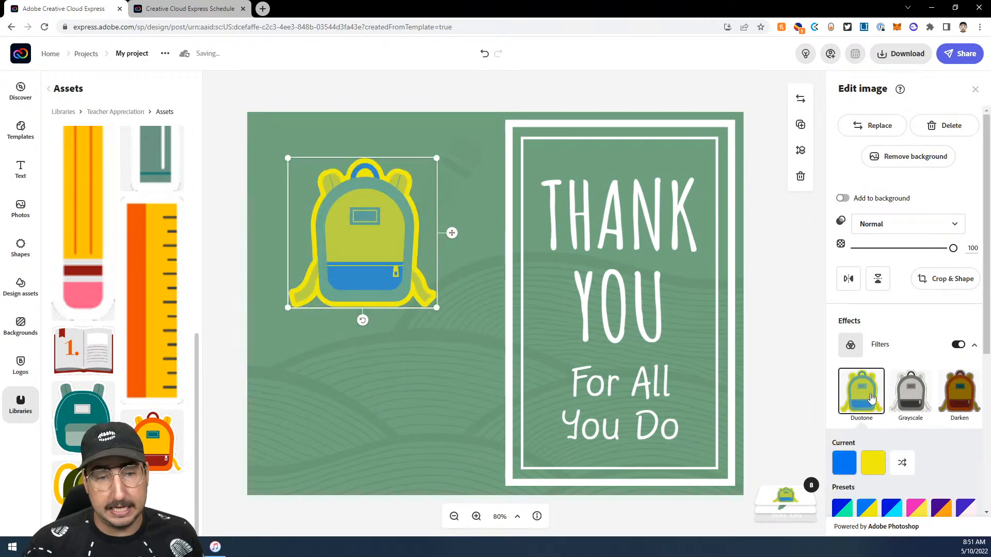
pyautogui.click(844, 463)
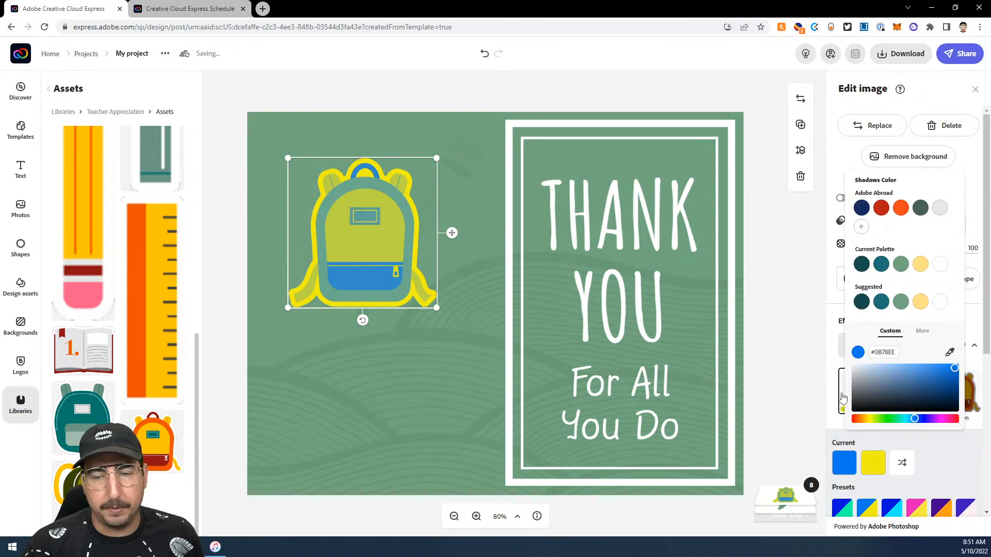
pyautogui.click(950, 355)
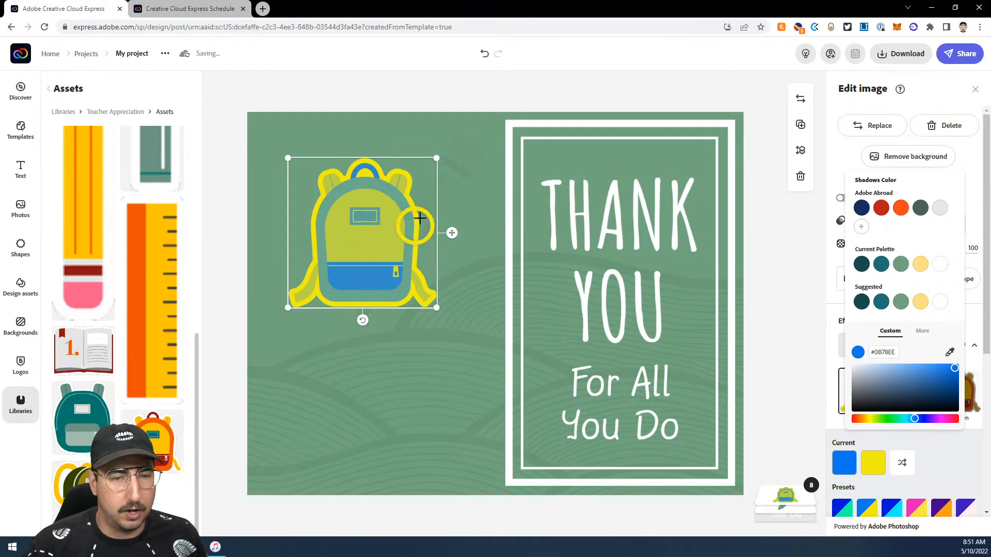
pyautogui.click(459, 155)
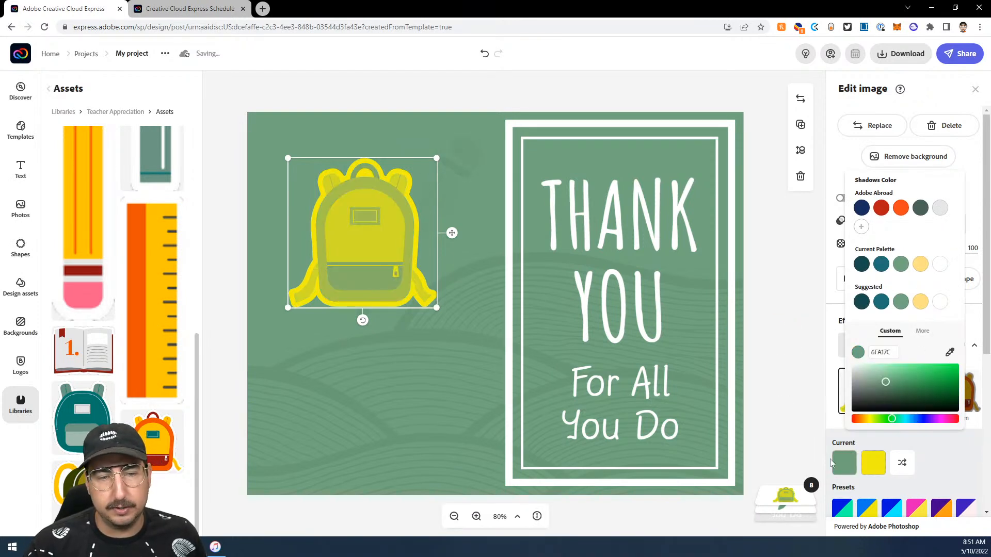
pyautogui.click(873, 463)
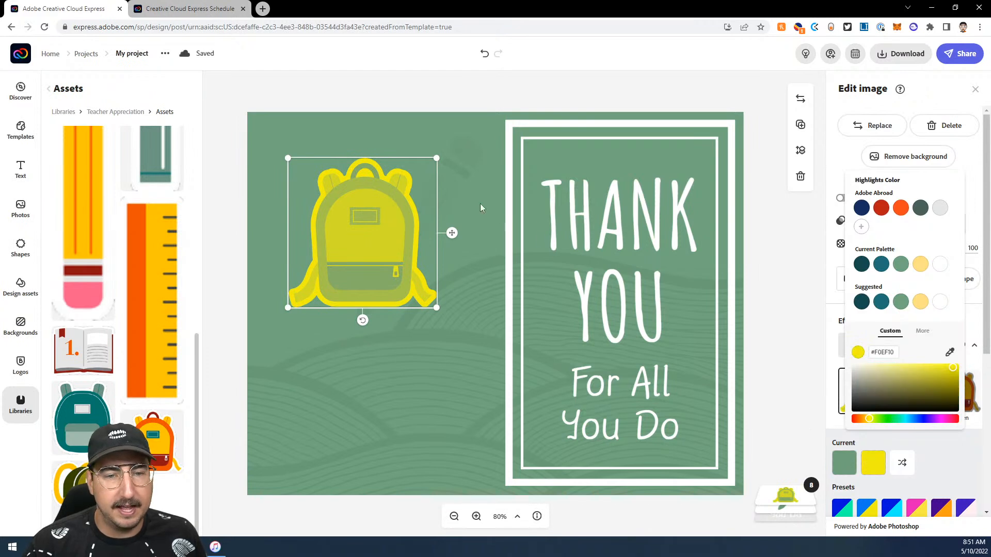
pyautogui.click(948, 355)
pyautogui.click(497, 212)
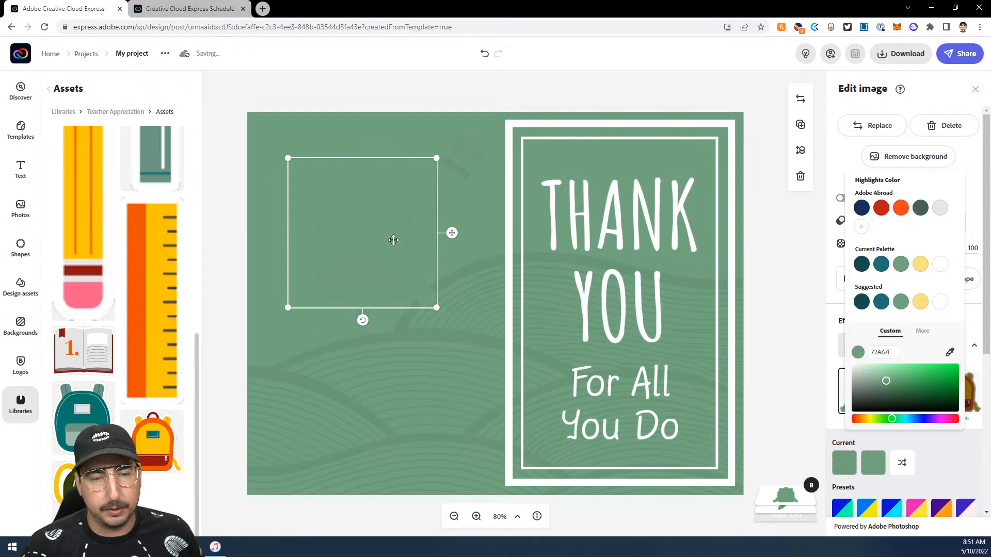
# Resample the backpack's duotone shadows color from the card as the slightly darker green 6B9C78.
pyautogui.click(844, 463)
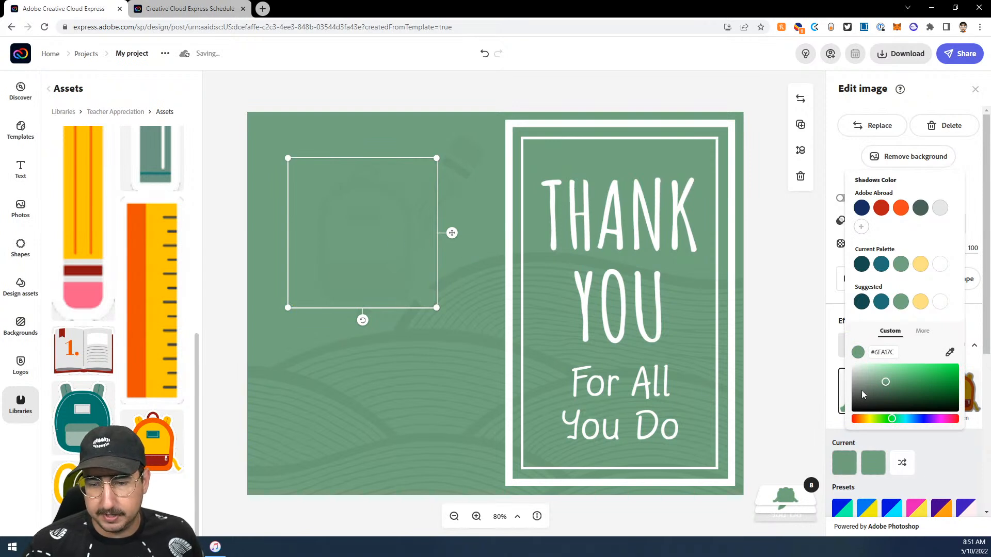
pyautogui.click(949, 353)
pyautogui.click(495, 262)
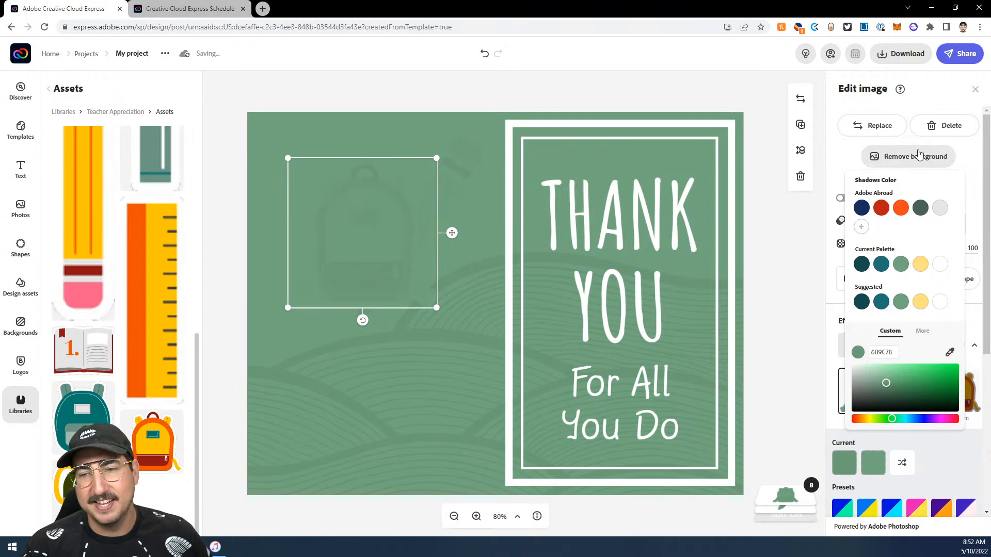
pyautogui.click(969, 164)
# Try the Multiply and Screen blend modes on the backpack, and return it to Normal.
pyautogui.click(915, 231)
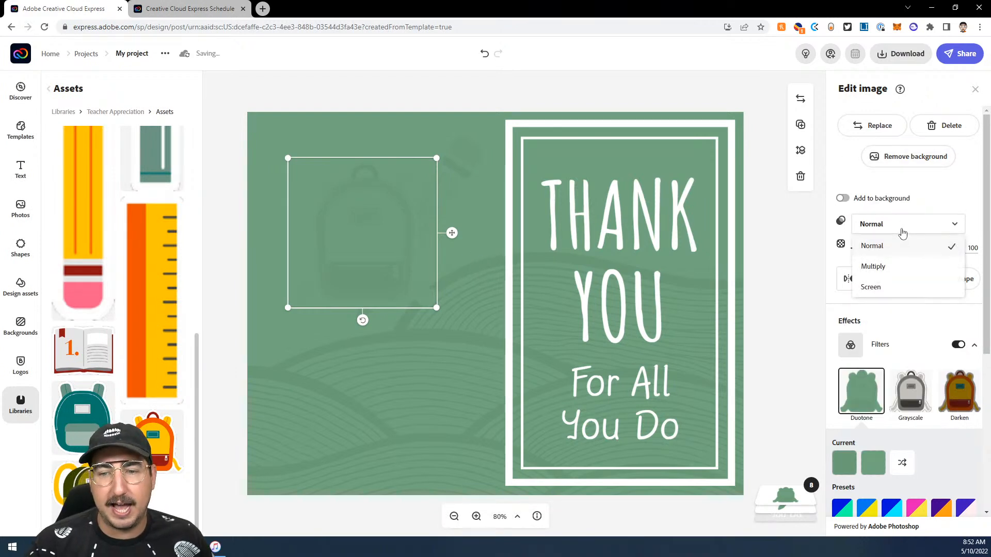
pyautogui.click(888, 266)
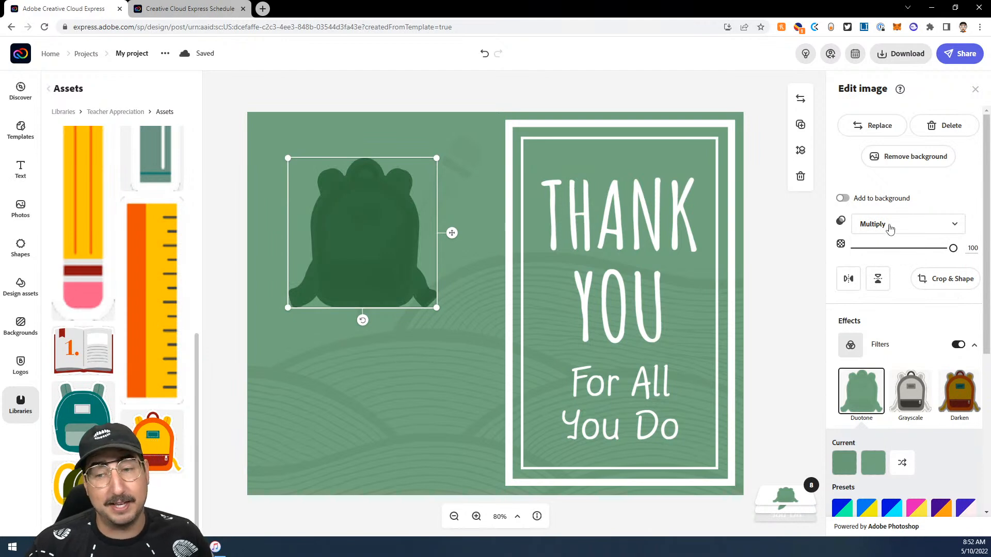
pyautogui.click(908, 224)
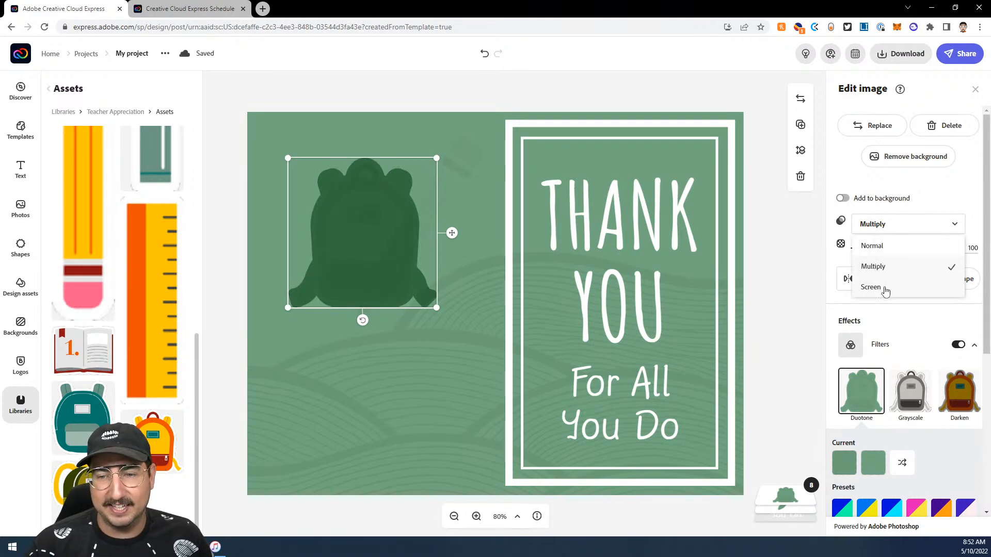
pyautogui.click(884, 288)
pyautogui.click(872, 227)
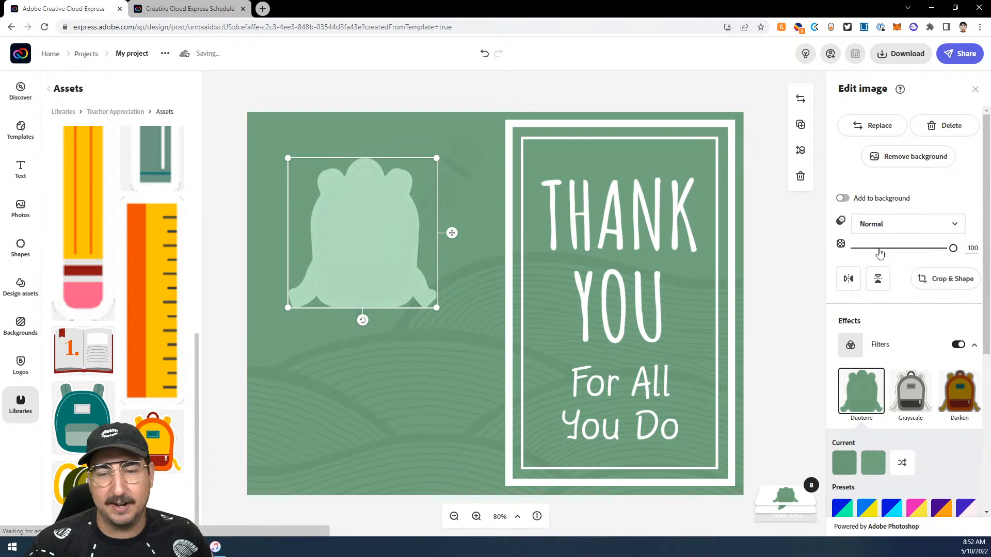
pyautogui.click(873, 247)
# Move the backpack to the card's upper-left corner, shrink it slightly, and tilt it a little counterclockwise.
pyautogui.moveTo(359, 205); pyautogui.dragTo(336, 184)
pyautogui.moveTo(395, 269); pyautogui.dragTo(372, 246)
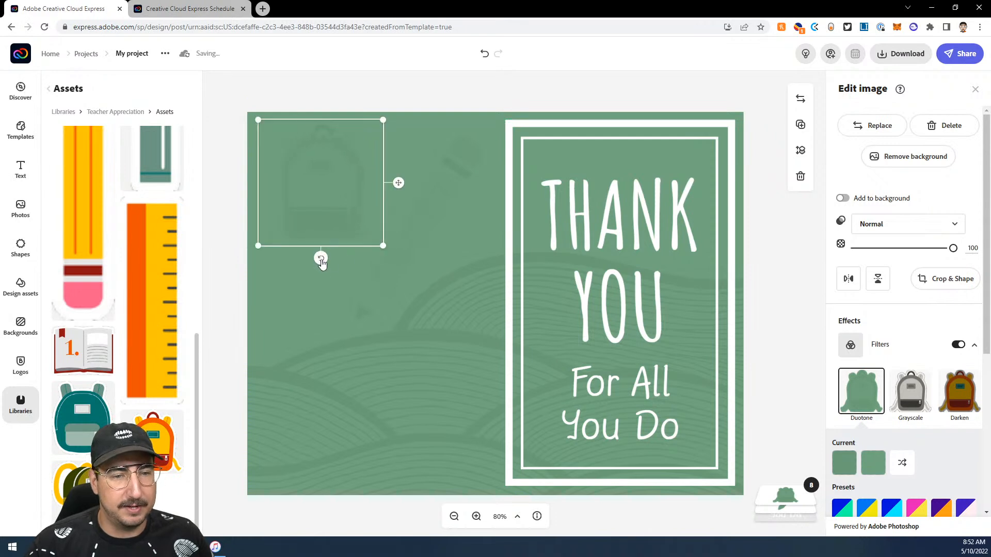
pyautogui.moveTo(311, 258); pyautogui.dragTo(333, 261)
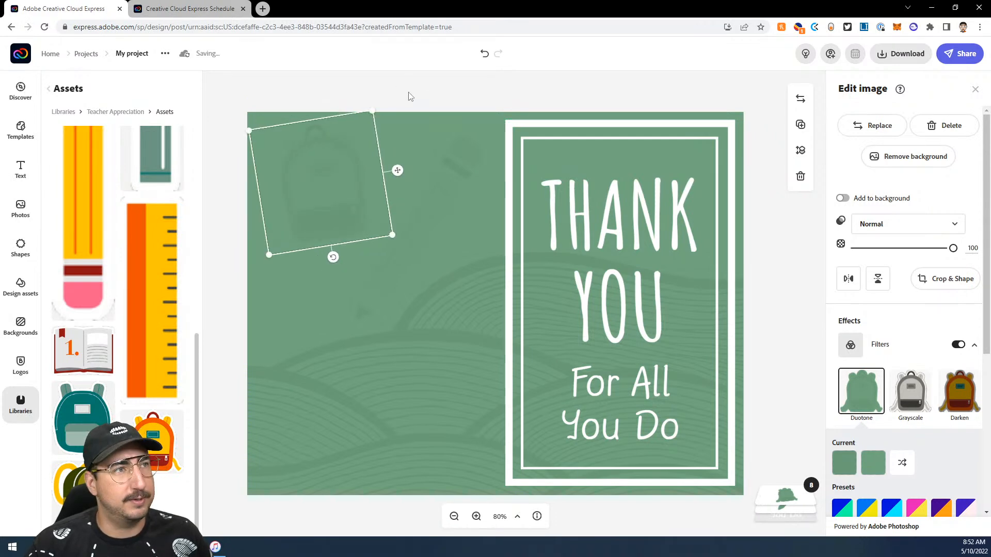
pyautogui.click(448, 106)
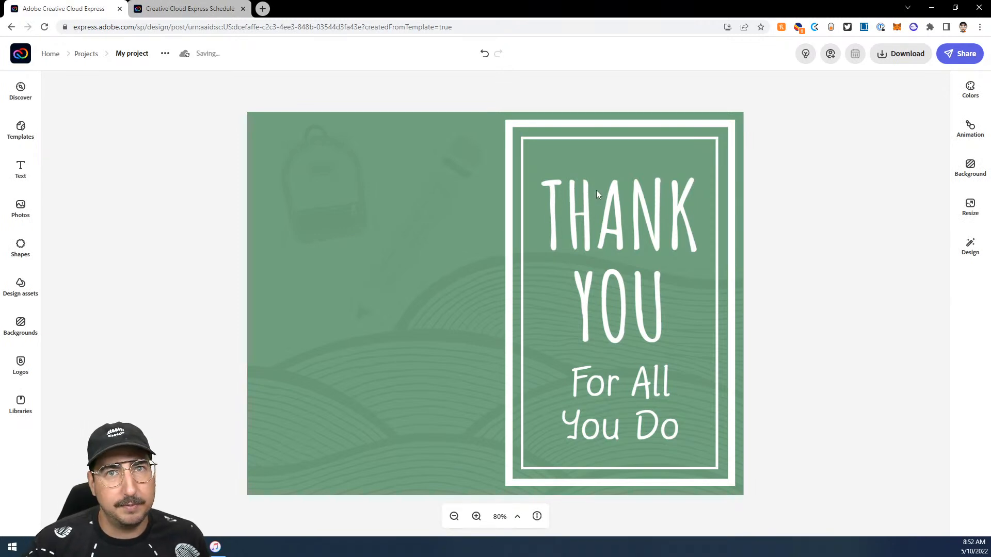
# Resize the design to the square Instagram post format and stretch the thick outer white frame to surround nearly the whole canvas.
pyautogui.click(968, 213)
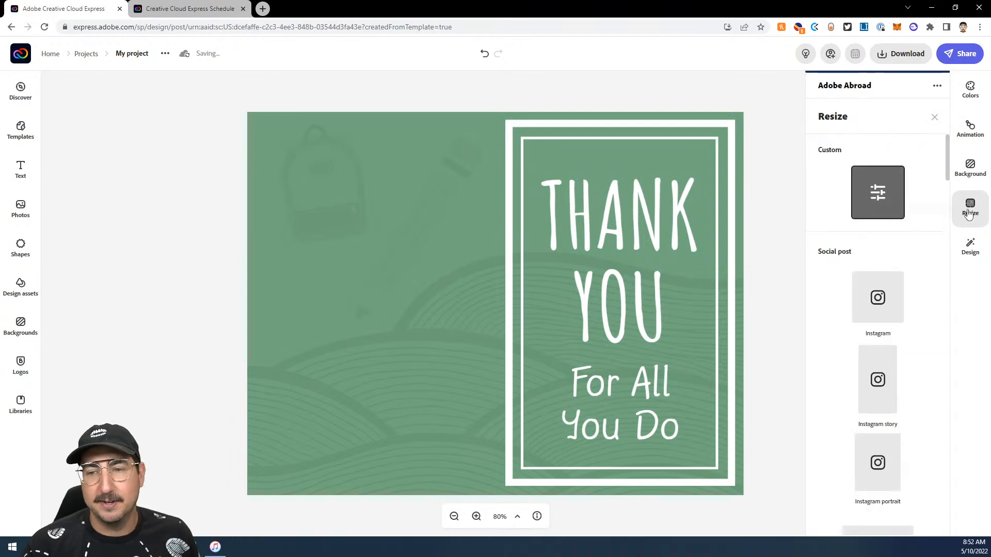
pyautogui.click(878, 298)
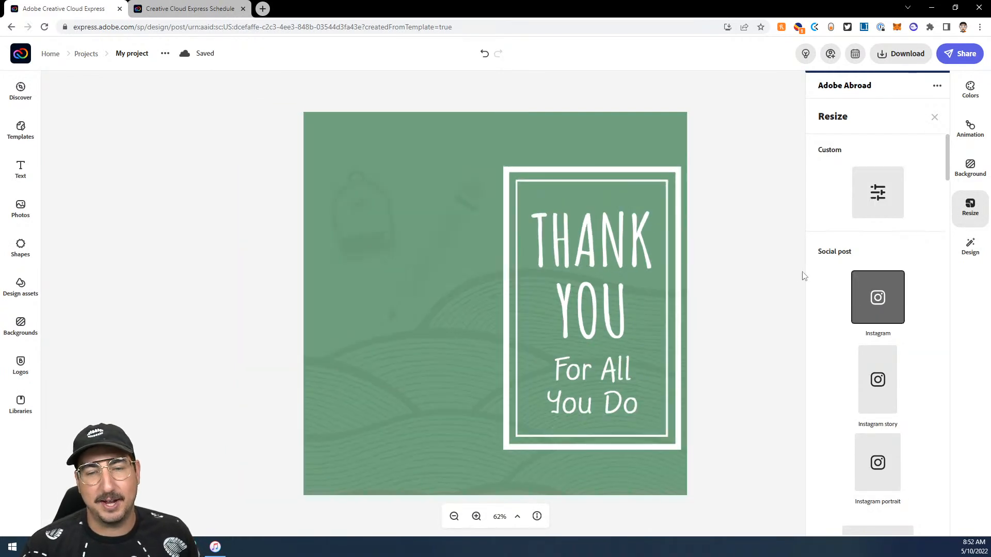
pyautogui.click(589, 167)
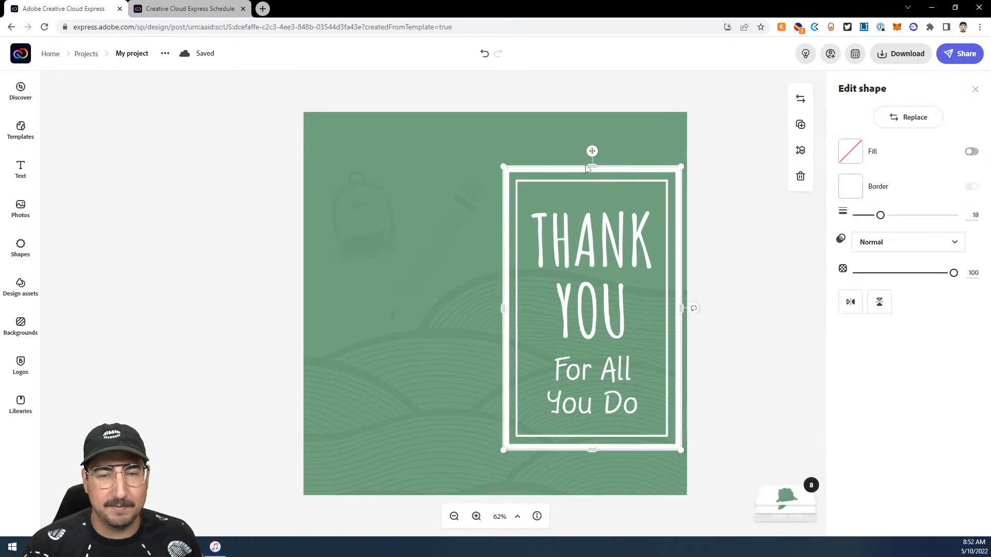
pyautogui.moveTo(590, 164); pyautogui.dragTo(592, 120)
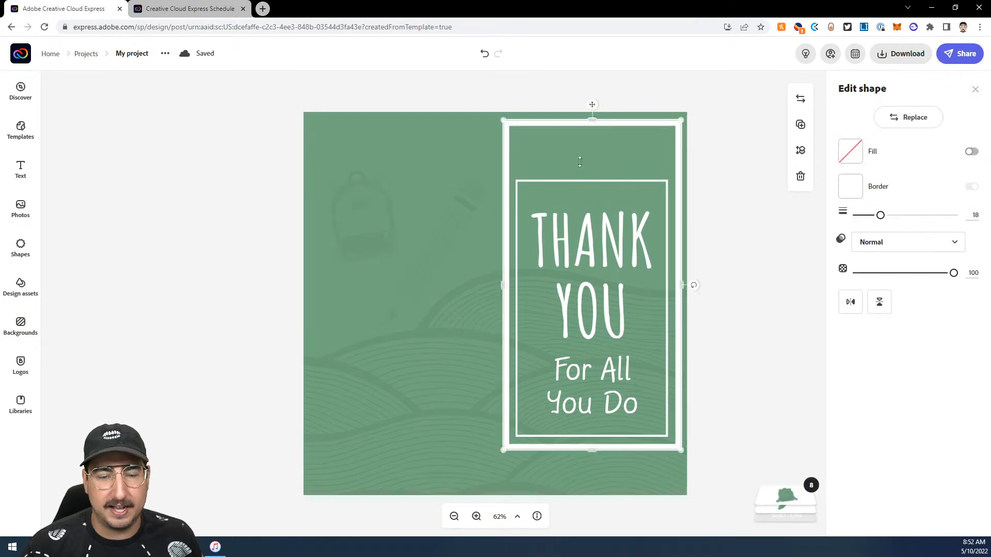
pyautogui.moveTo(591, 450); pyautogui.dragTo(592, 484)
pyautogui.moveTo(502, 302); pyautogui.dragTo(311, 300)
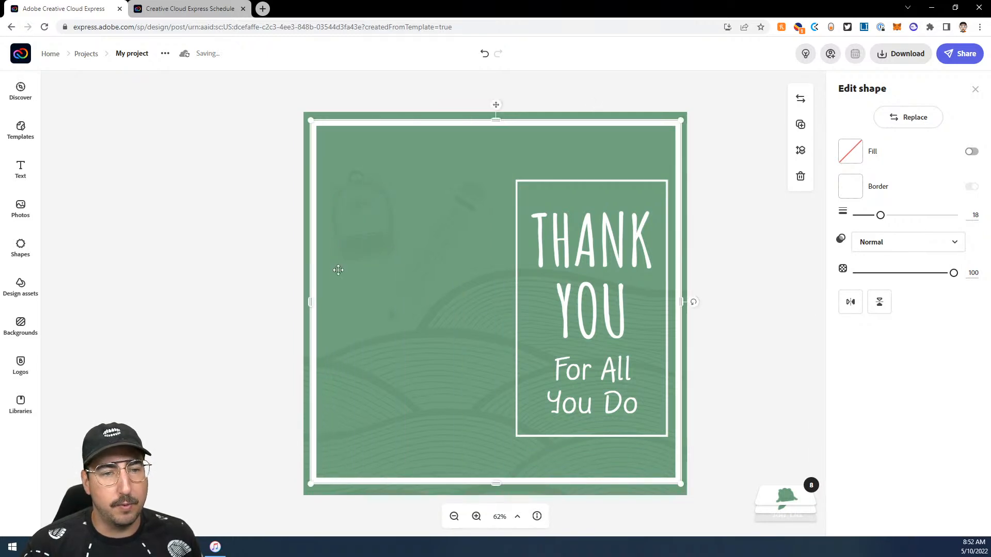
# Stretch the thin inner frame on its upper, left and lower sides so it sits evenly just inside the thick white frame.
pyautogui.click(554, 181)
pyautogui.moveTo(591, 180); pyautogui.dragTo(591, 130)
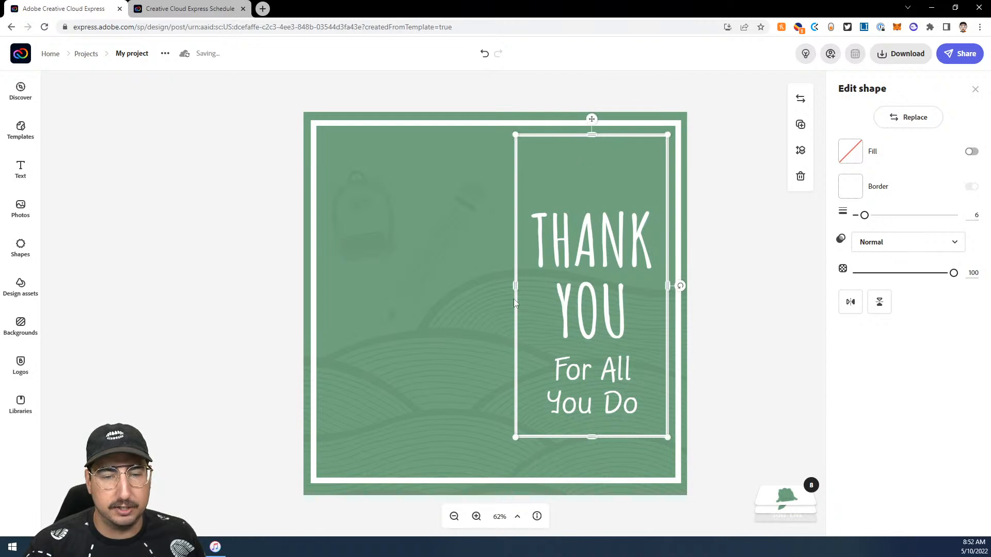
pyautogui.moveTo(516, 282); pyautogui.dragTo(324, 287)
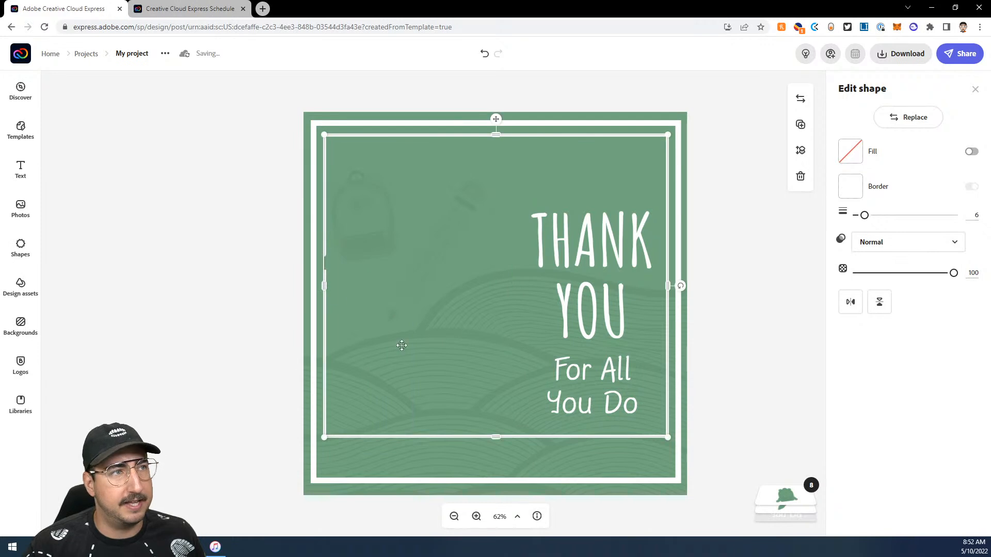
pyautogui.moveTo(494, 438); pyautogui.dragTo(493, 468)
# Remove the faint backpack image from the upper-left area of the design.
pyautogui.click(459, 221)
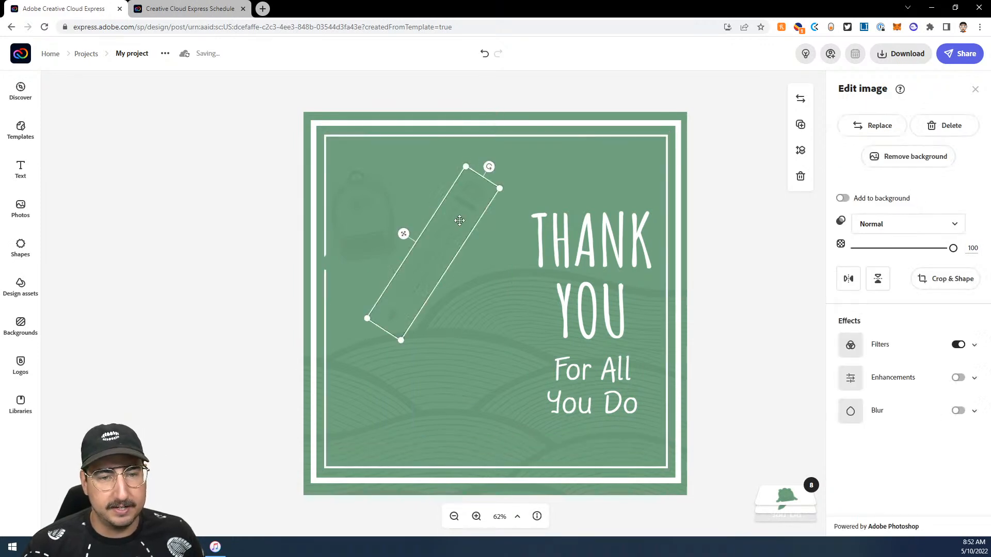
pyautogui.click(358, 204)
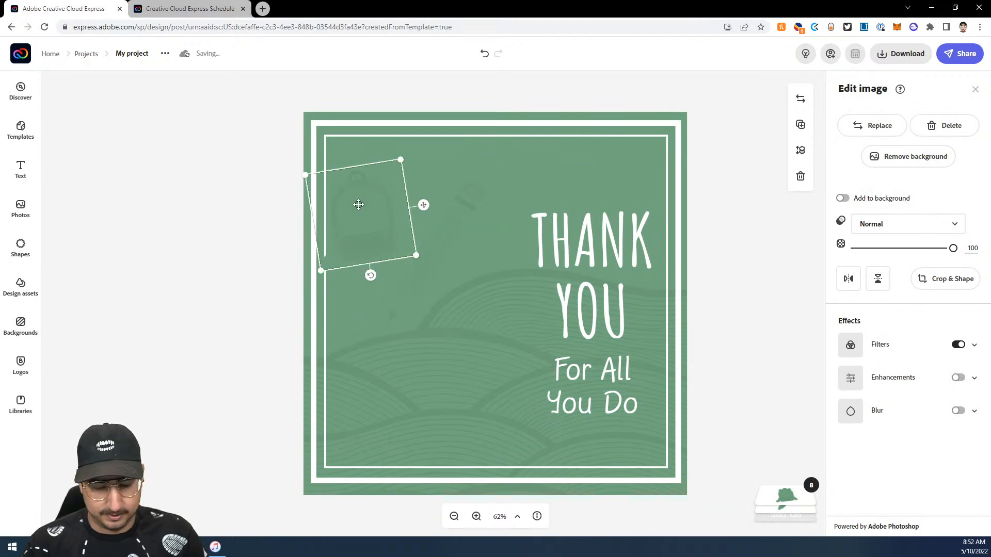
pyautogui.press('Escape')
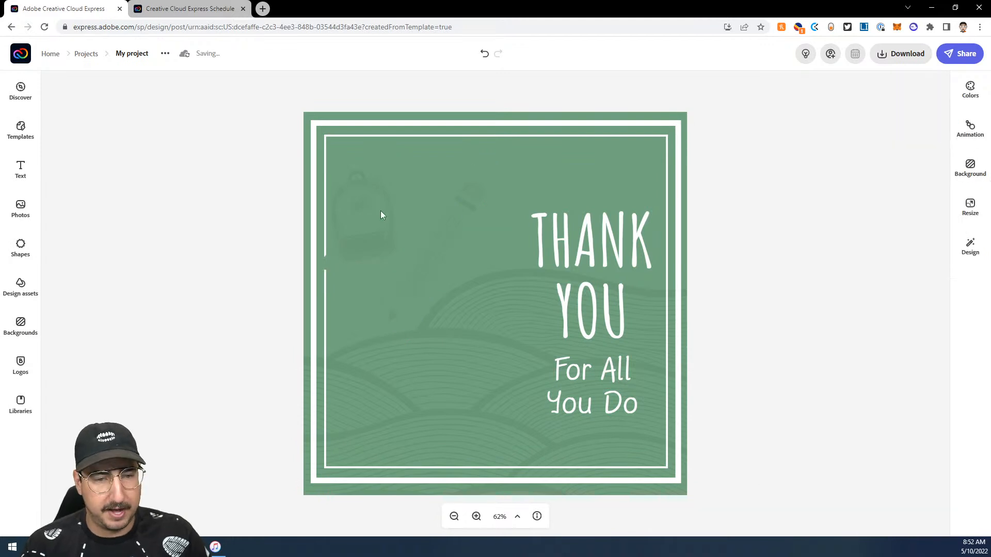
# Enlarge the "THANK YOU" text to about size 350.6, center it horizontally in the frame, and place the pencil layer beneath it.
pyautogui.click(579, 257)
pyautogui.moveTo(525, 344); pyautogui.dragTo(439, 432)
pyautogui.moveTo(556, 275); pyautogui.dragTo(504, 215)
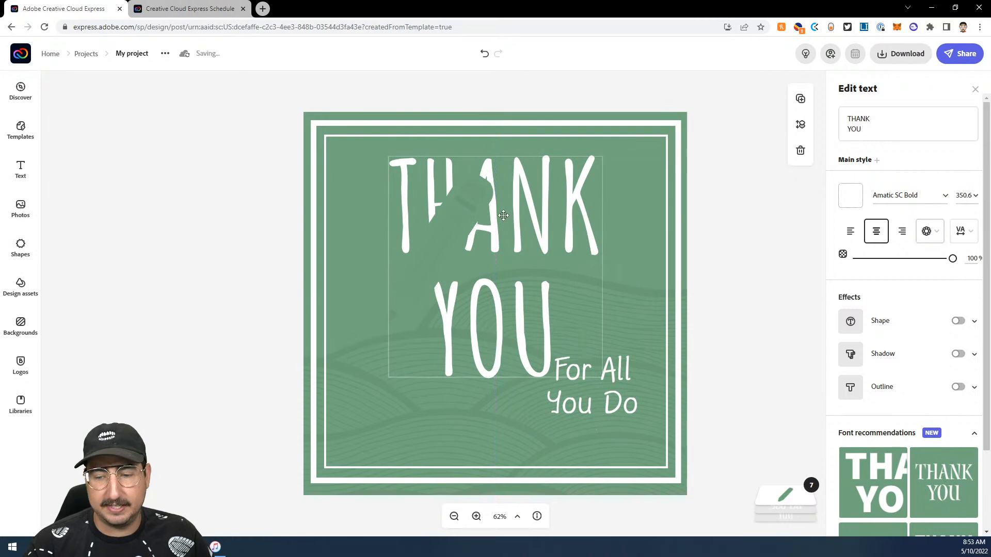
pyautogui.click(782, 497)
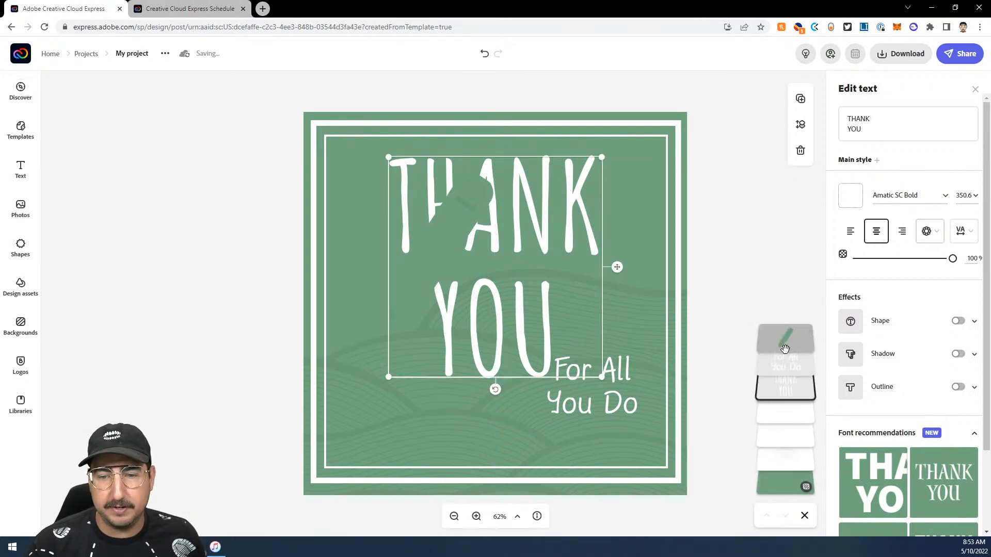
pyautogui.moveTo(786, 346); pyautogui.dragTo(786, 388)
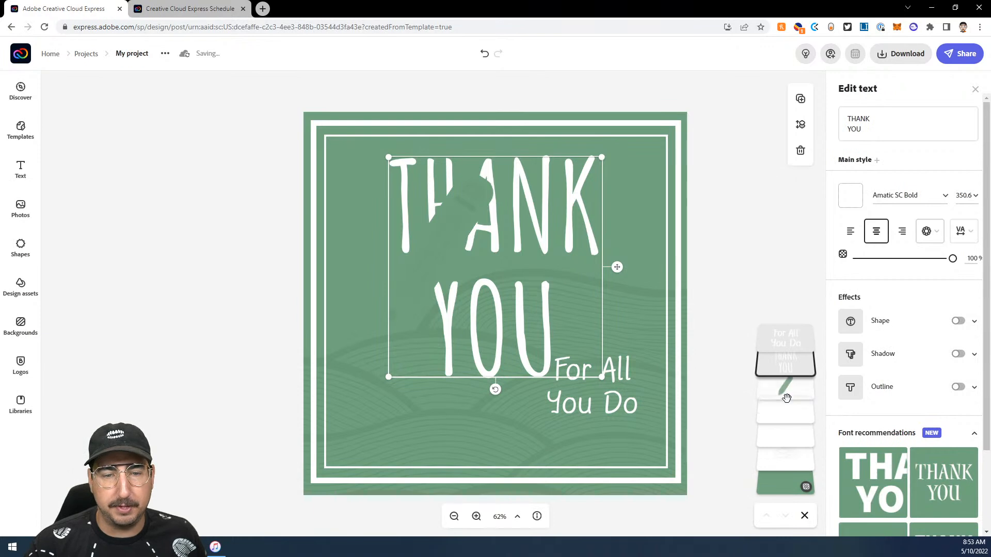
# Put "For All You Do" on a single line and center it below "THANK YOU", just inside the frame's lower edge.
pyautogui.click(597, 400)
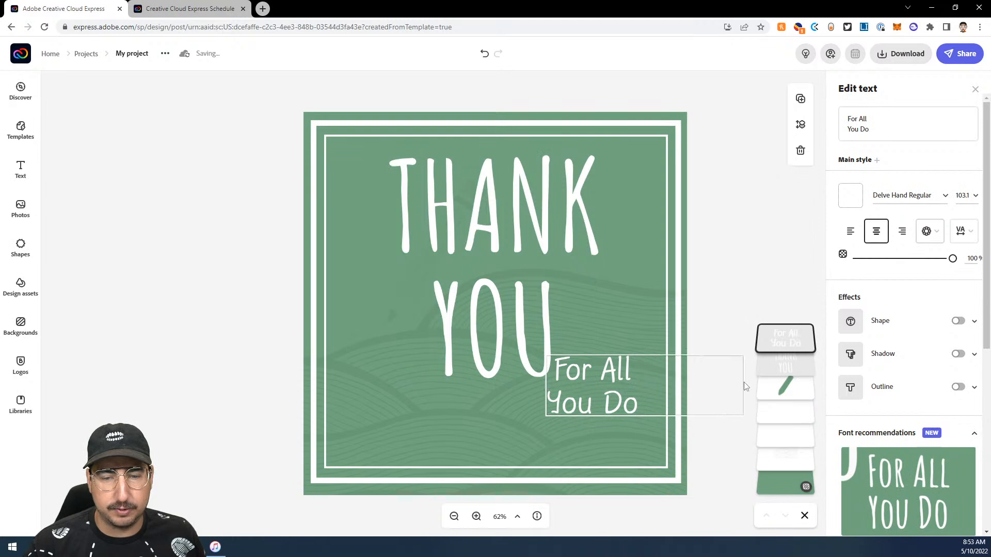
pyautogui.click(846, 132)
pyautogui.press('BackSpace')
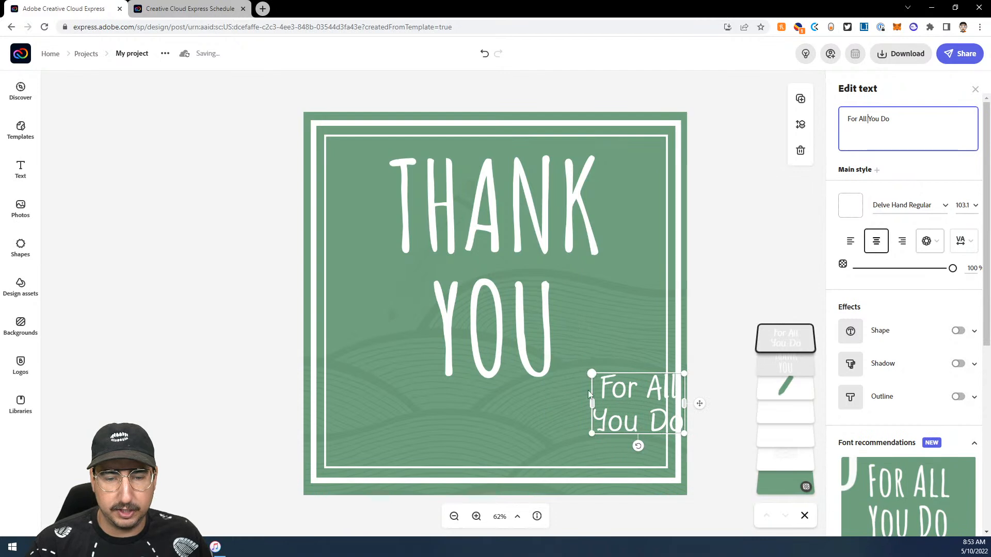
pyautogui.moveTo(511, 414); pyautogui.dragTo(437, 409)
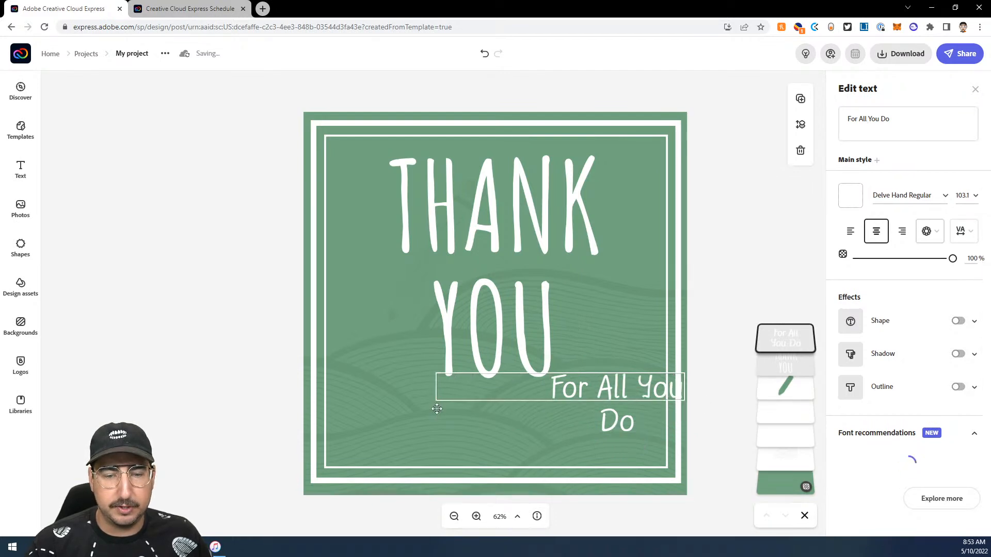
pyautogui.moveTo(567, 388); pyautogui.dragTo(472, 432)
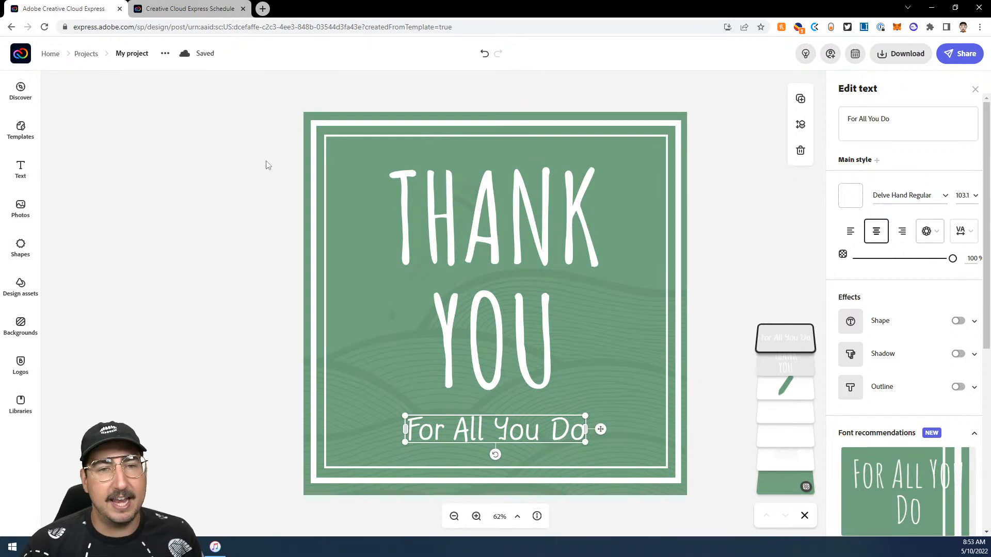
# Start a scheduled post from the finished design and select the Twitter and Instagram channels.
pyautogui.click(855, 55)
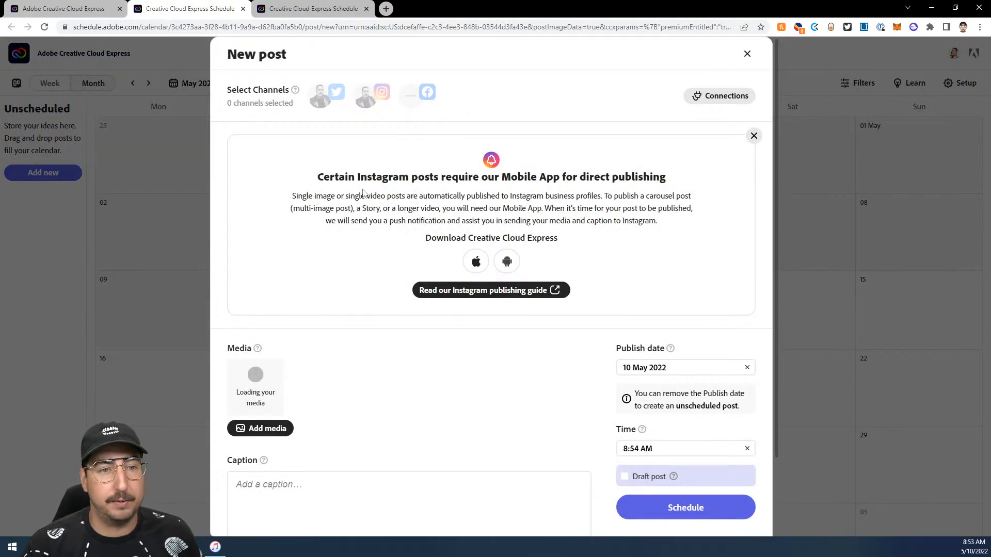
pyautogui.click(335, 103)
pyautogui.click(368, 97)
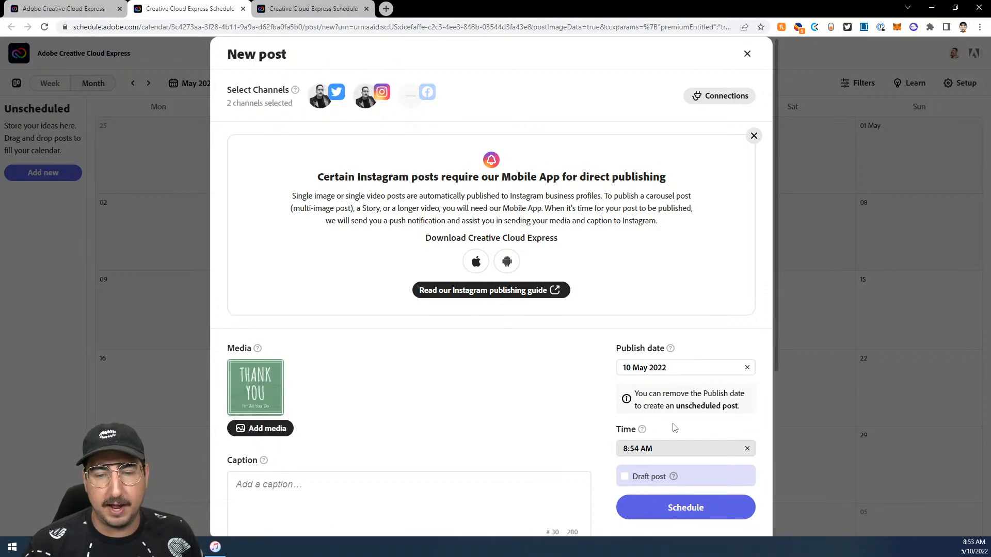
# Set the post's publish time to 10:00 AM.
pyautogui.click(673, 448)
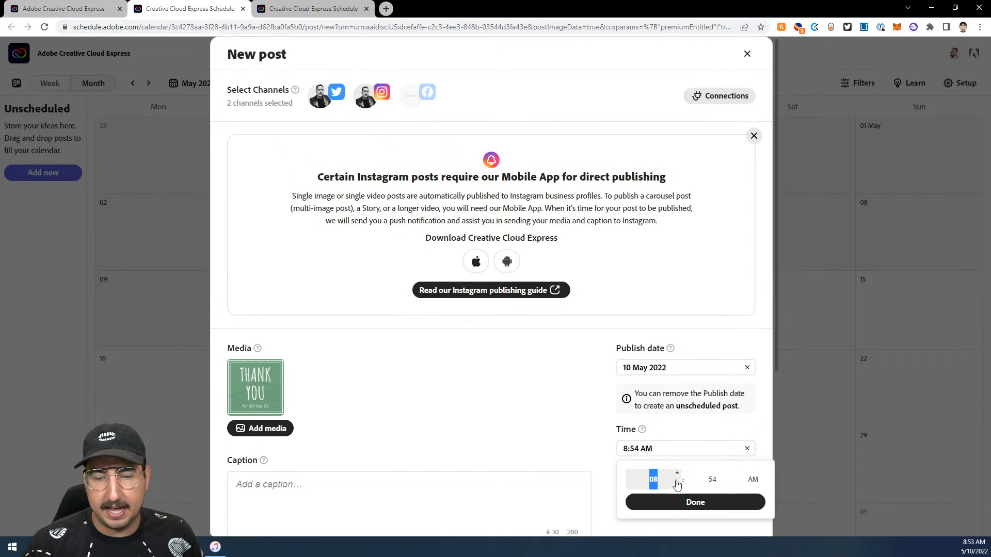
pyautogui.write('1')
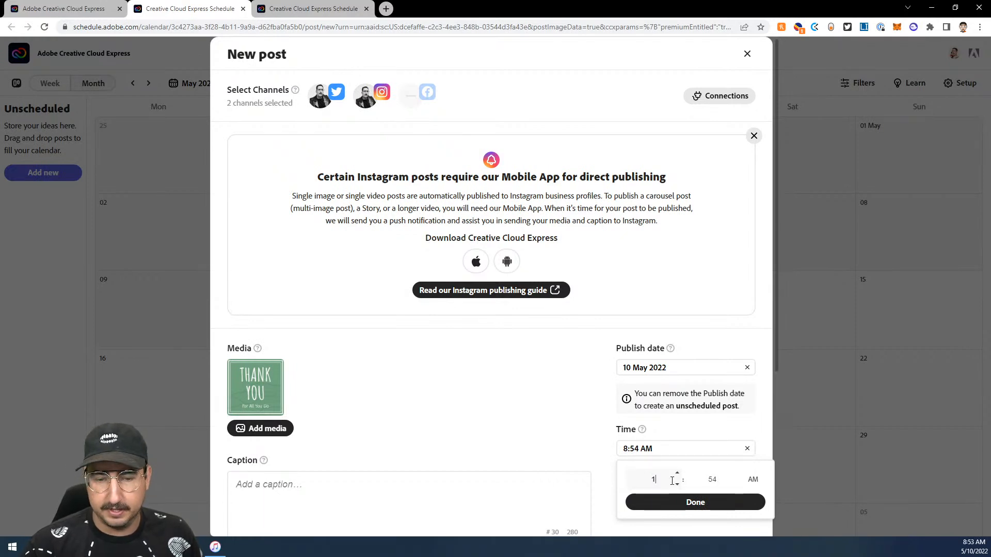
pyautogui.write('0')
pyautogui.click(702, 479)
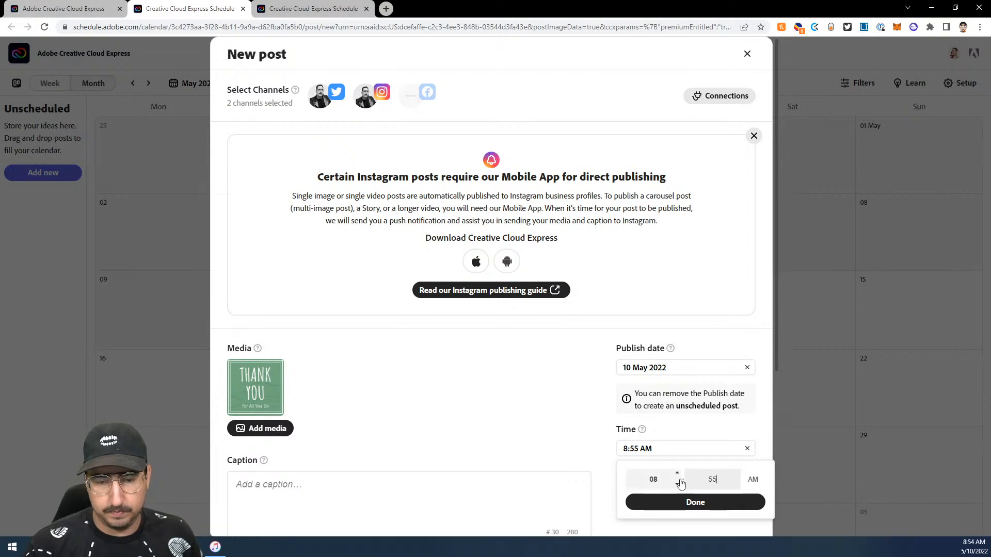
pyautogui.click(678, 476)
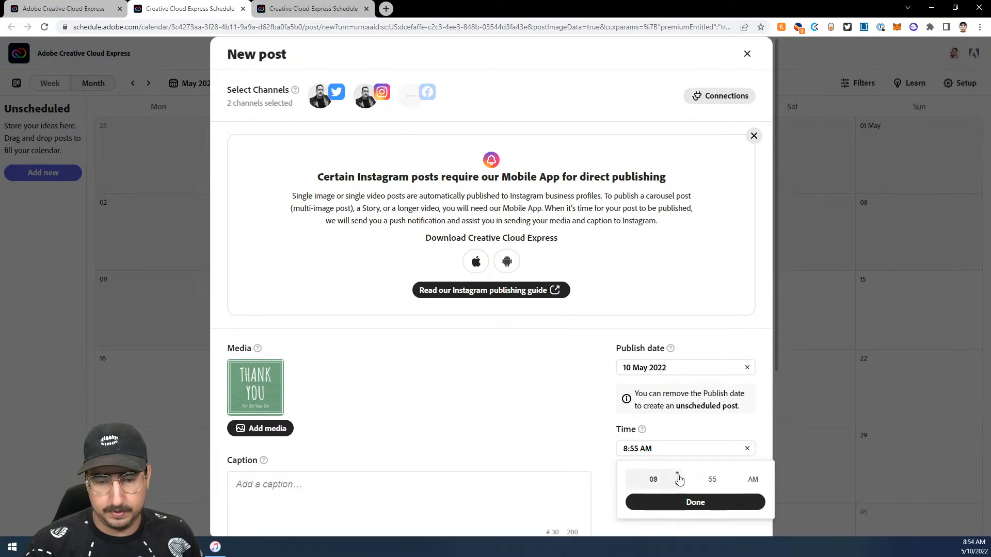
pyautogui.click(738, 473)
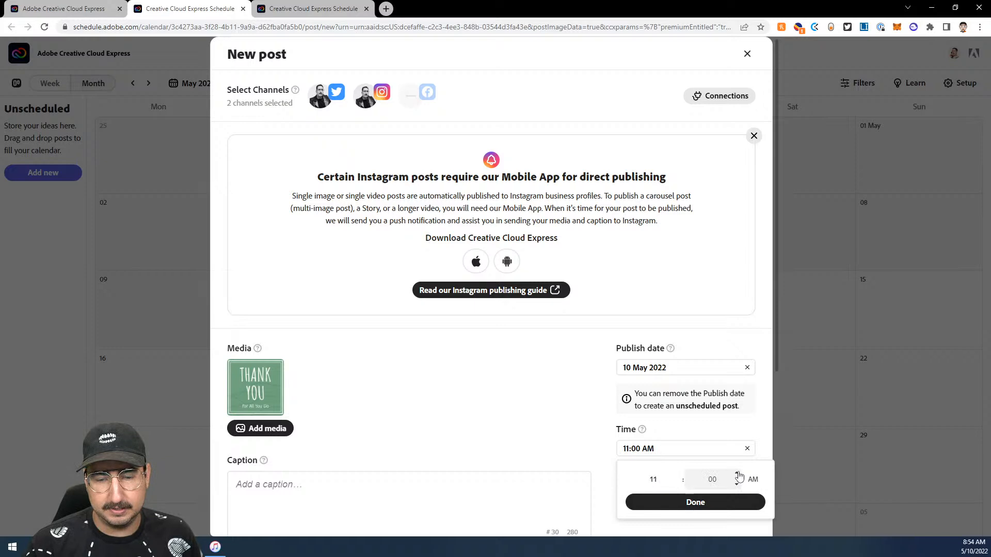
pyautogui.click(678, 484)
pyautogui.click(686, 503)
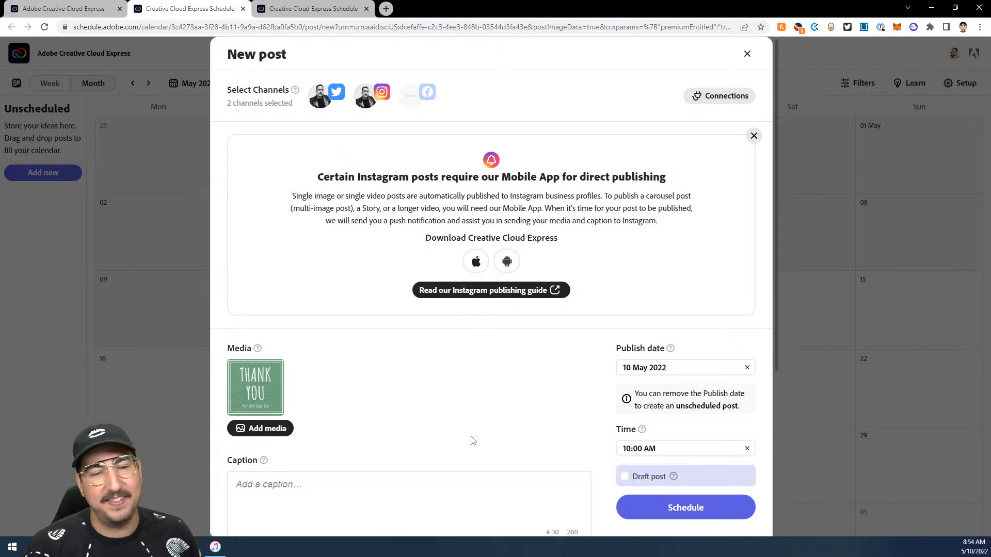
# Add the caption "Thank You to all of our teachers!" and schedule the post.
pyautogui.scroll(-3, 475, 434)
pyautogui.click(306, 381)
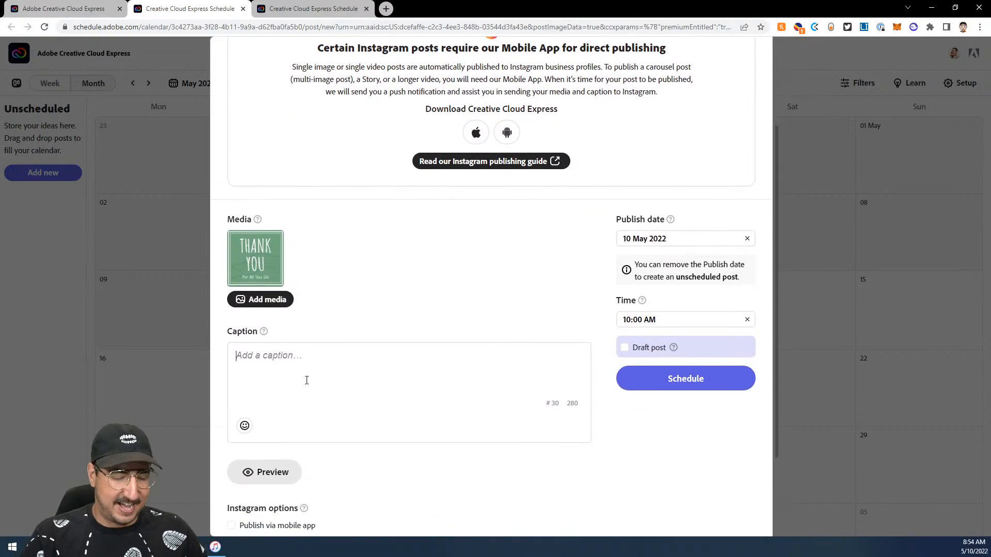
pyautogui.write('Thanks You to all of our teachers!')
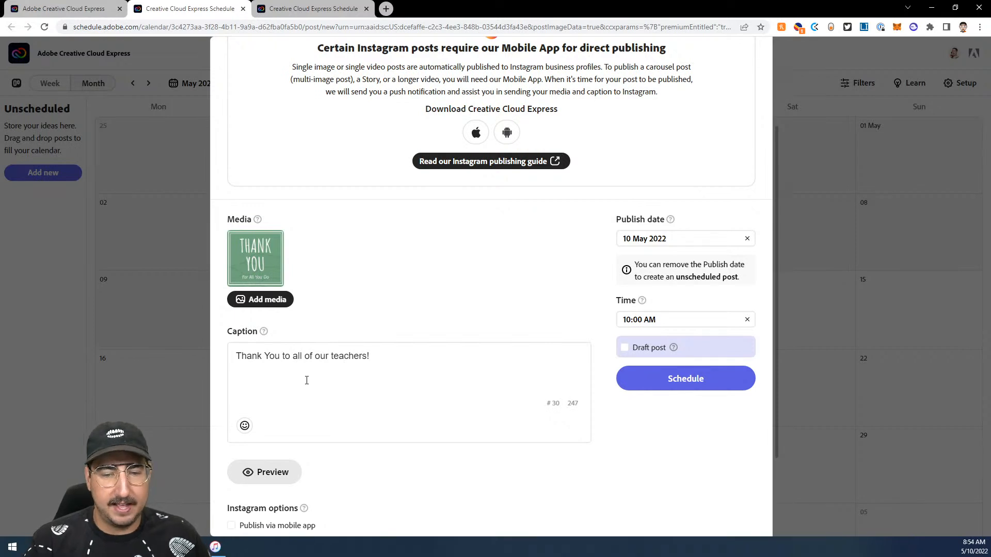
pyautogui.scroll(-3, 310, 385)
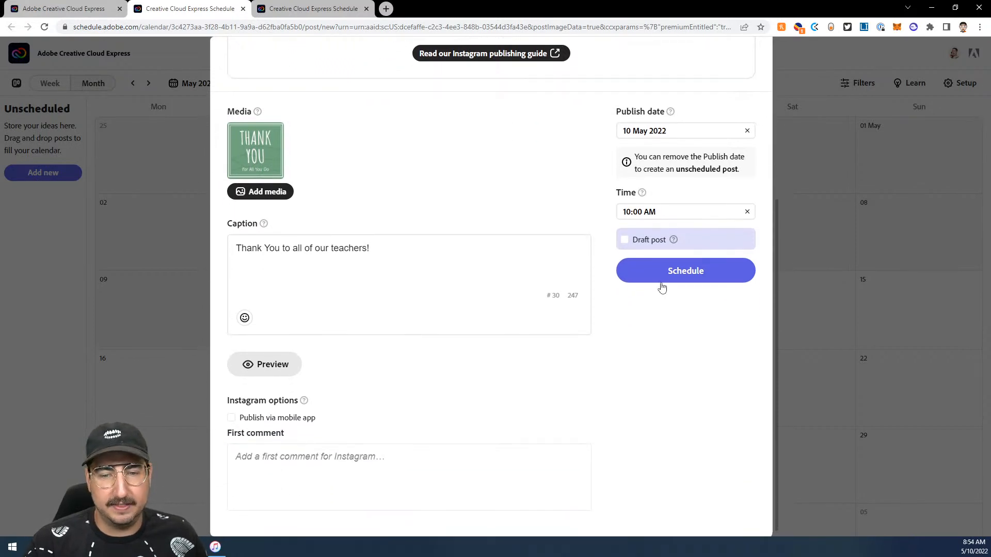
pyautogui.click(668, 272)
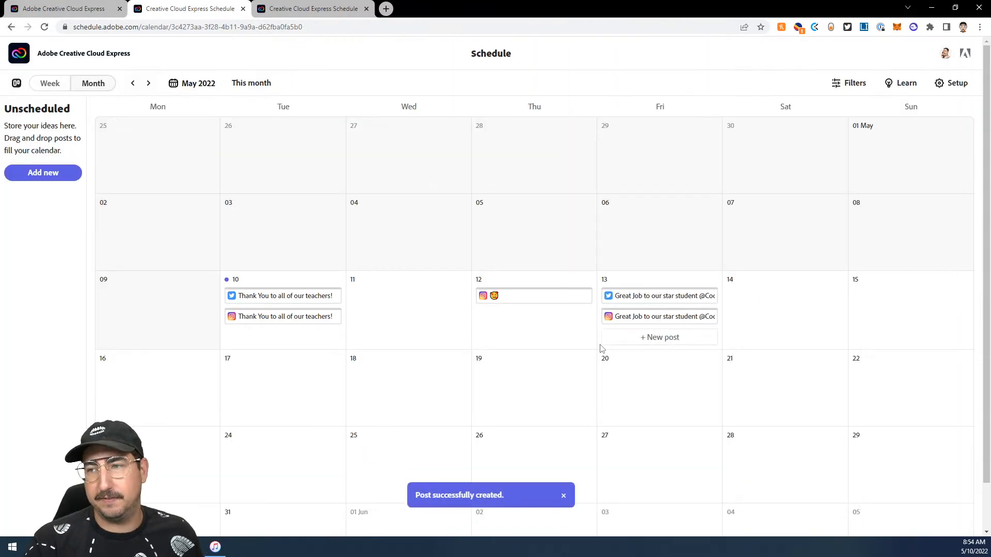